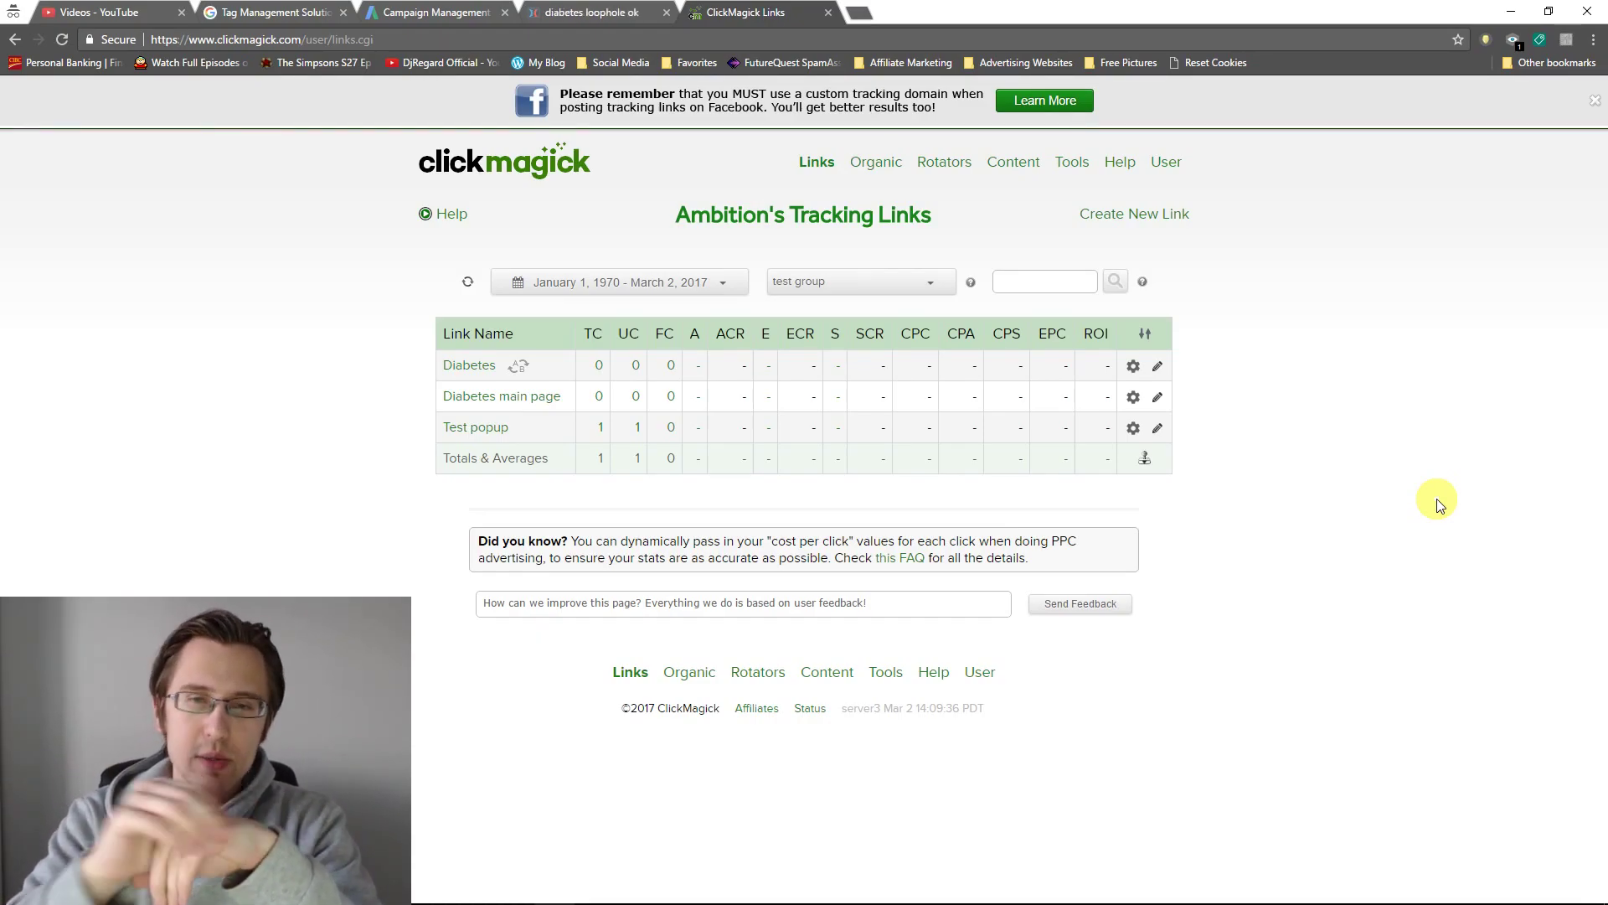
Step: From Content > Timers, start a new countdown timer named 'Test Timer'
{"action": "left_click", "coordinate": [475, 427]}
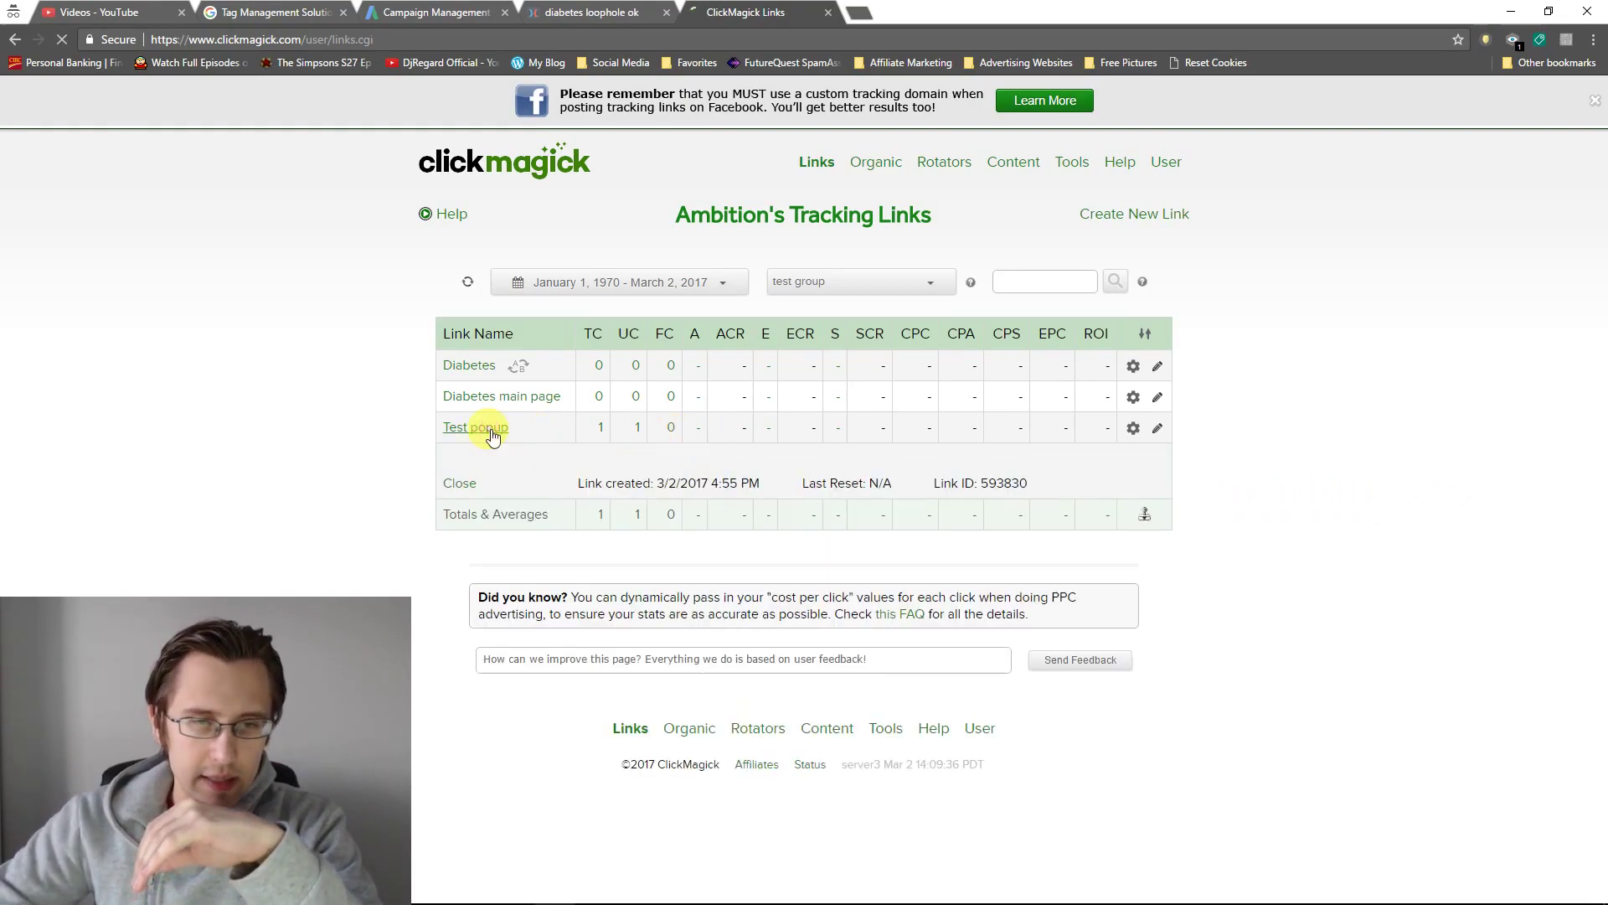
{"action": "left_click", "coordinate": [444, 426]}
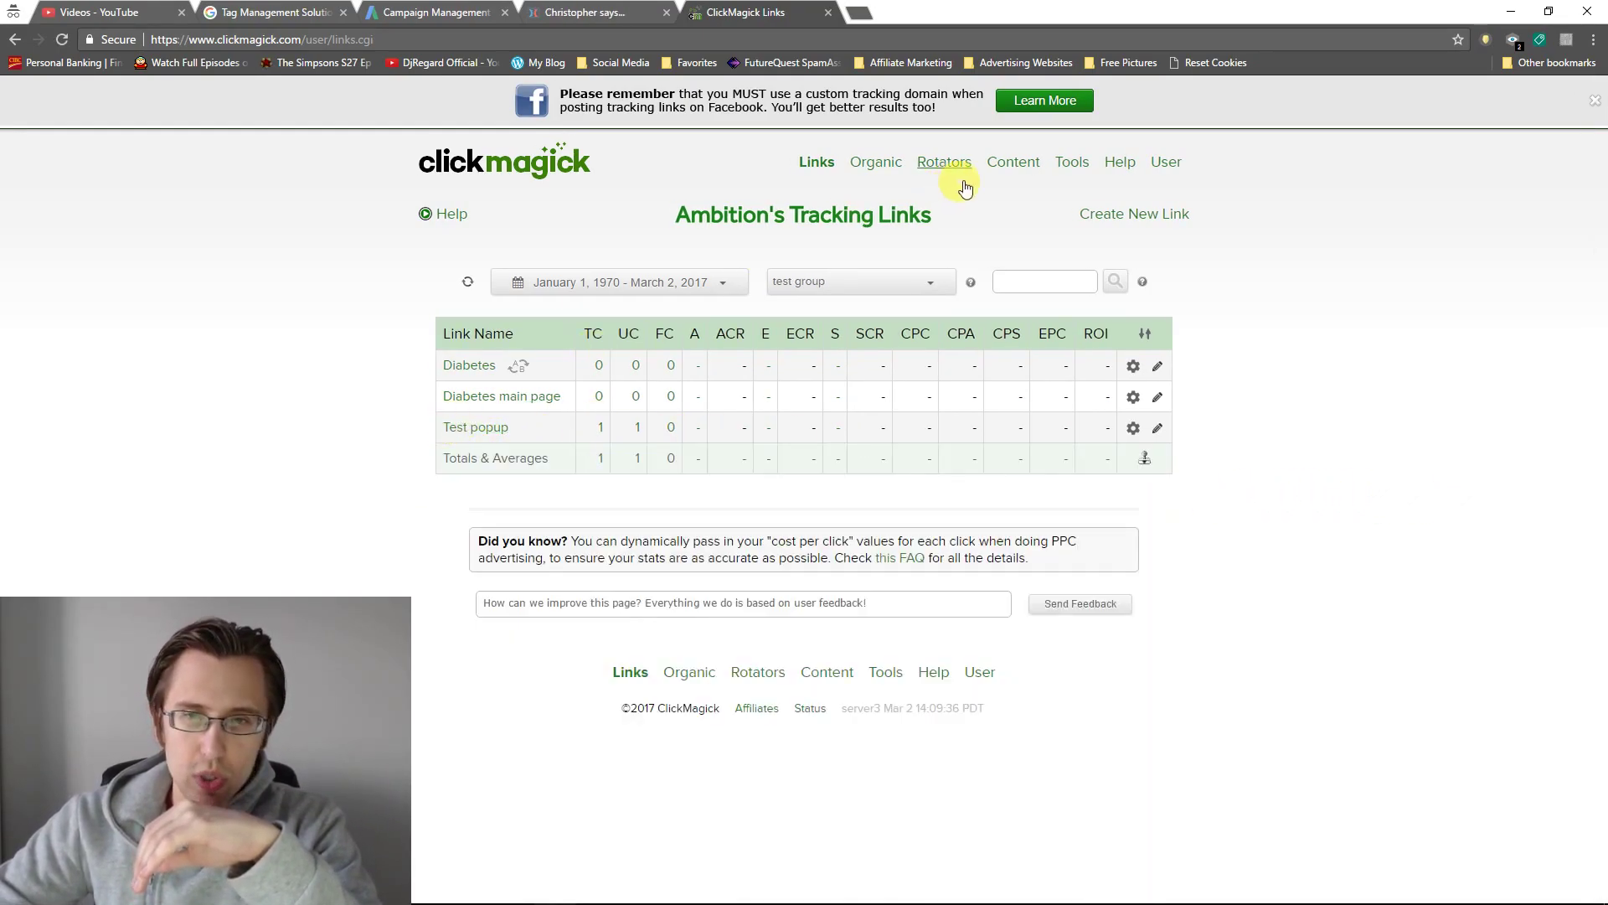
{"action": "left_click", "coordinate": [1035, 170]}
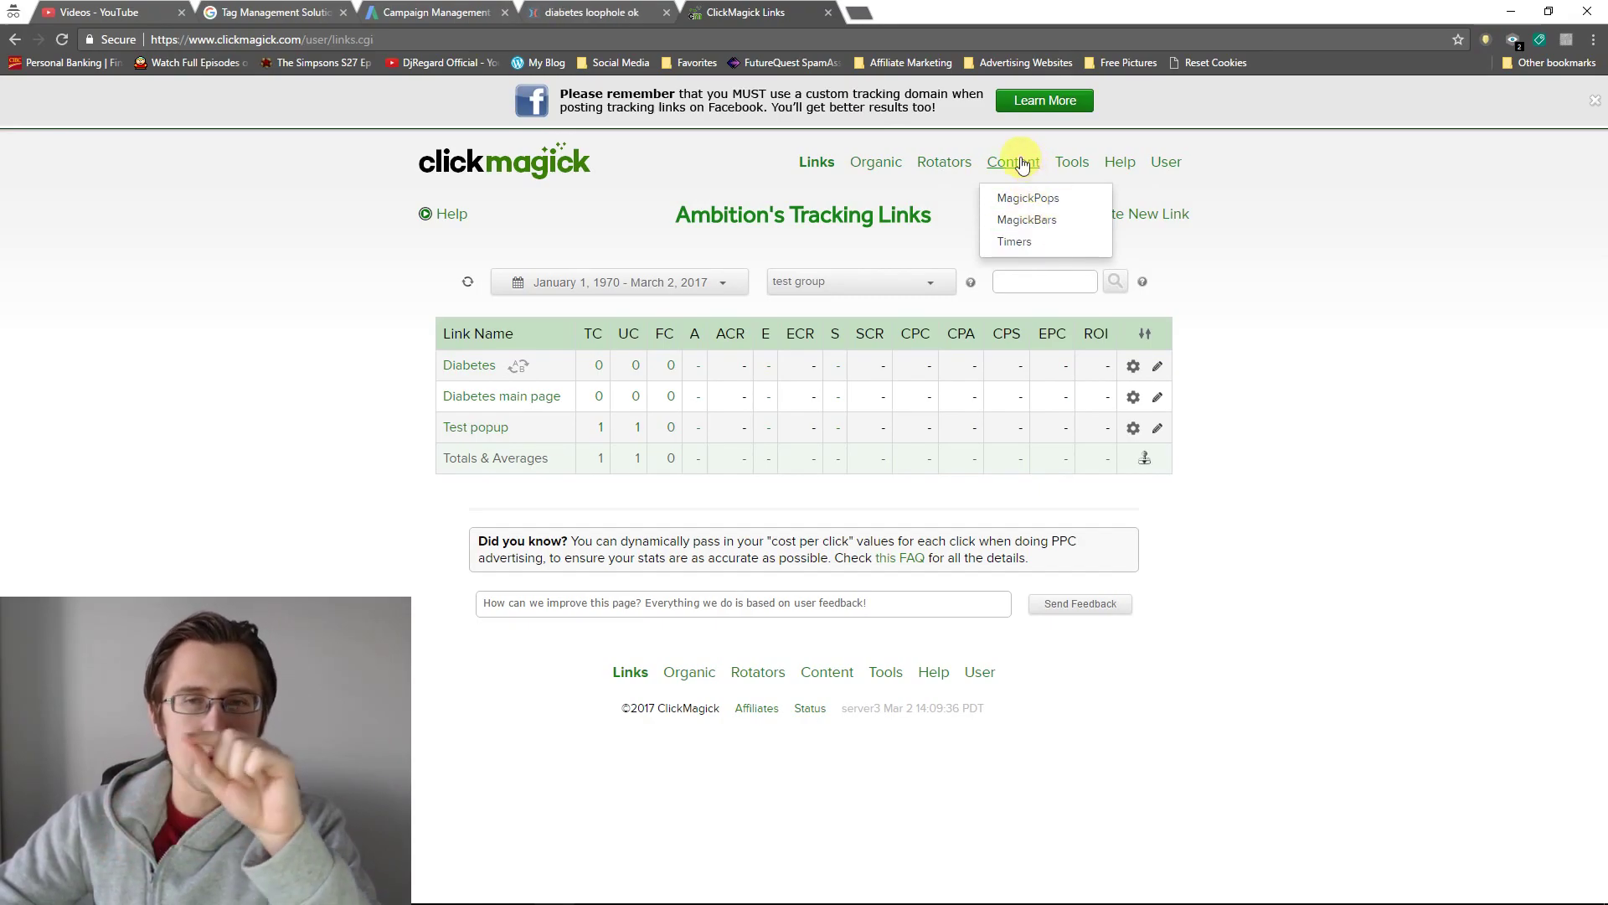
{"action": "left_click", "coordinate": [1023, 241]}
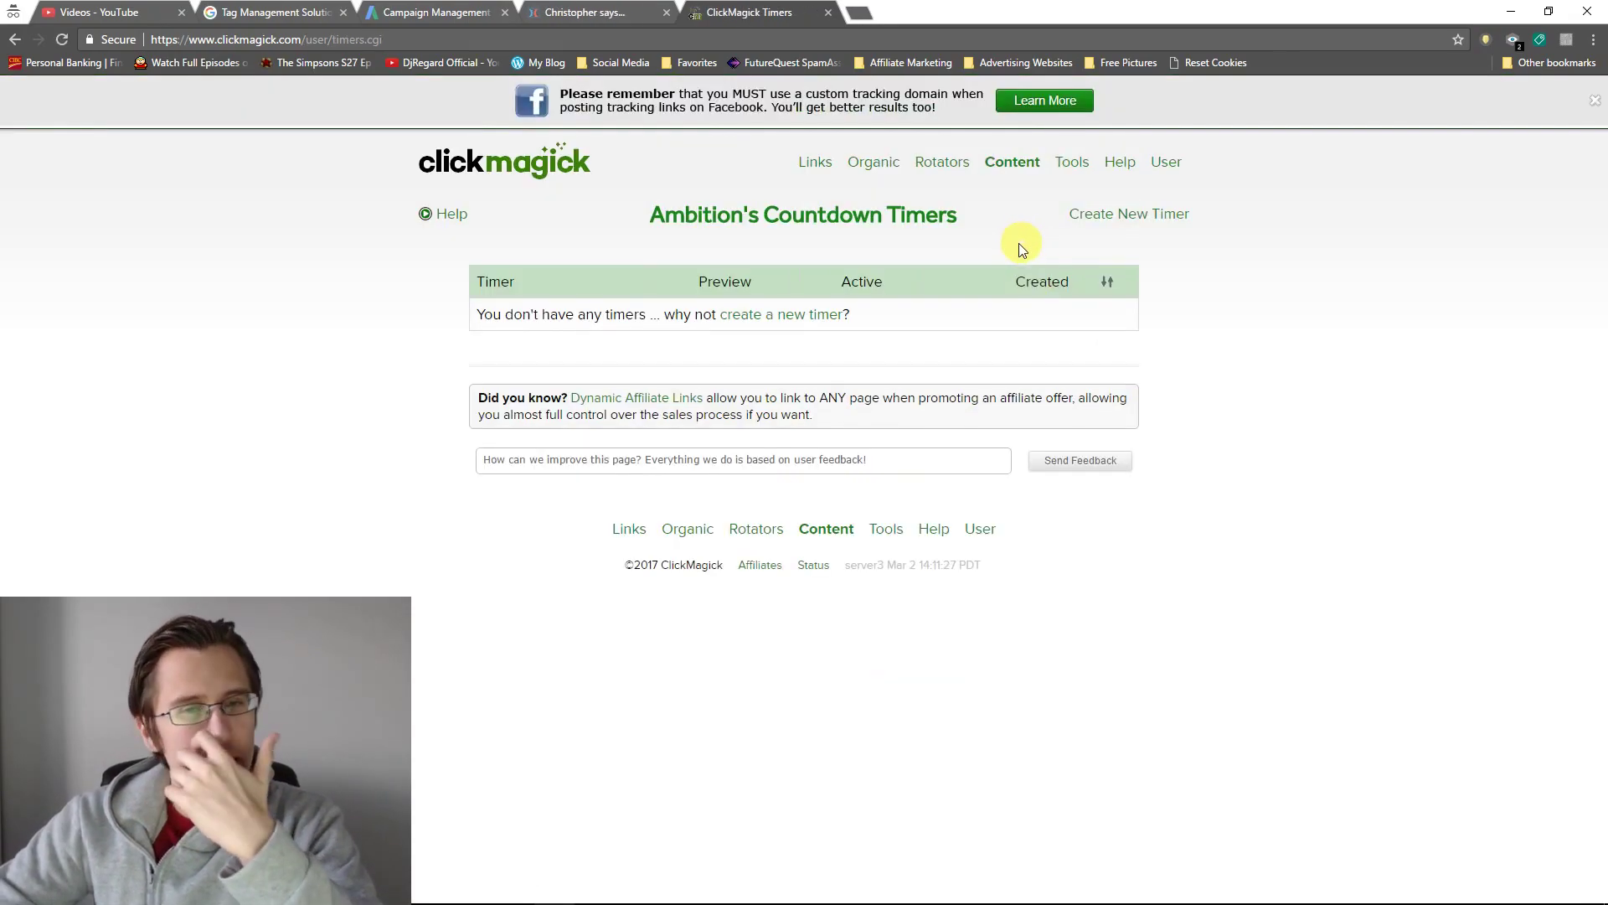
{"action": "left_click", "coordinate": [796, 315]}
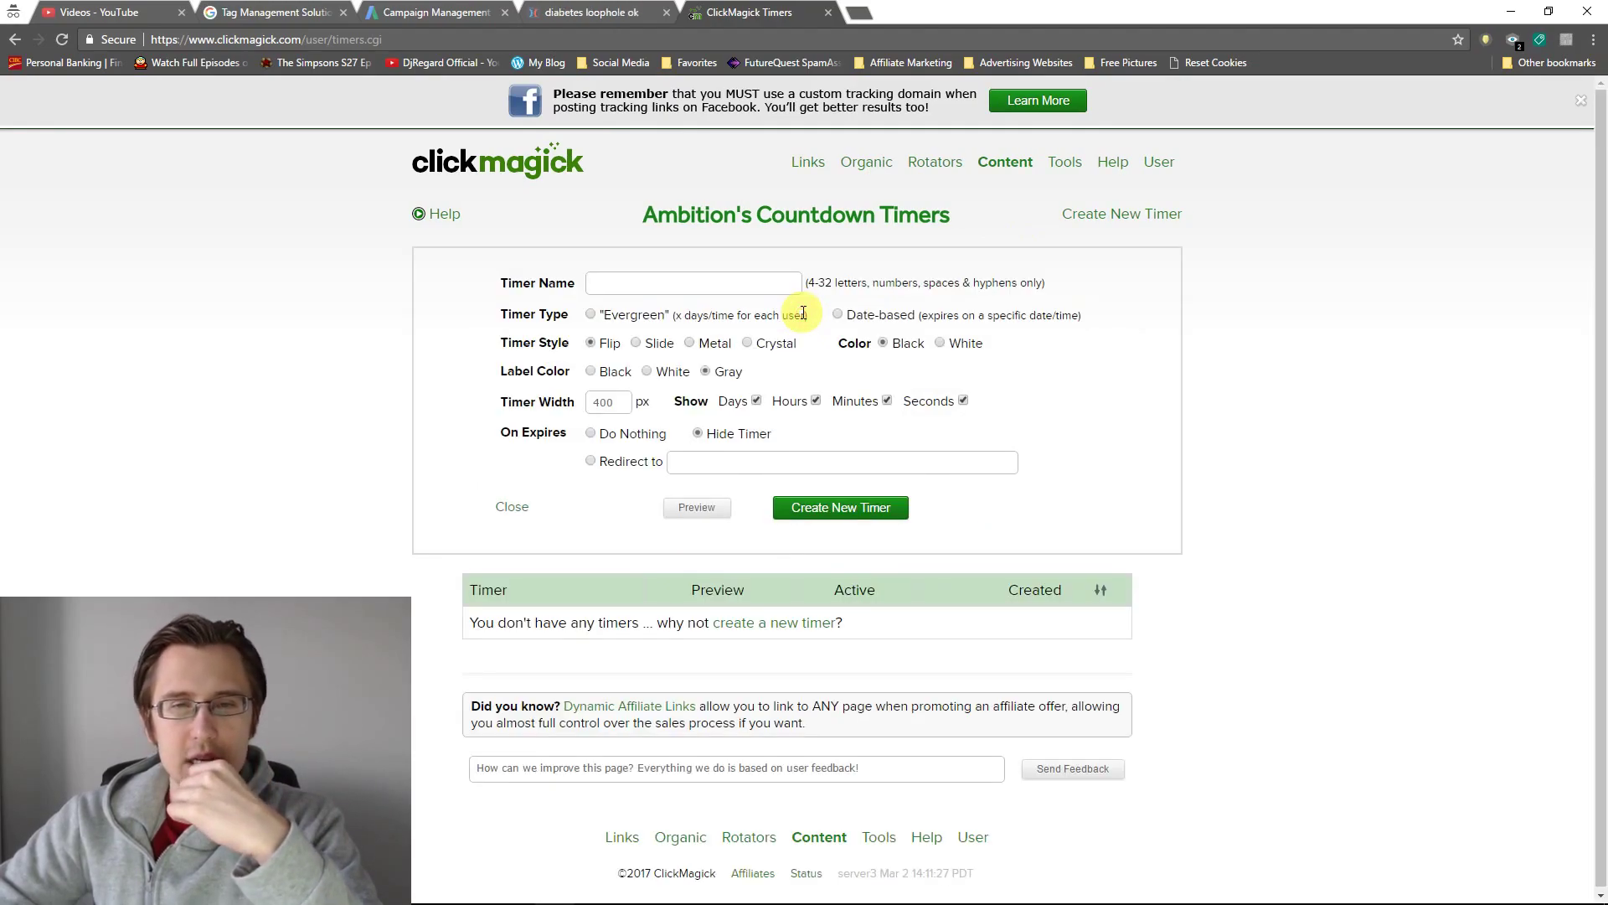
{"action": "left_click", "coordinate": [647, 291]}
{"action": "type", "text": "T"}
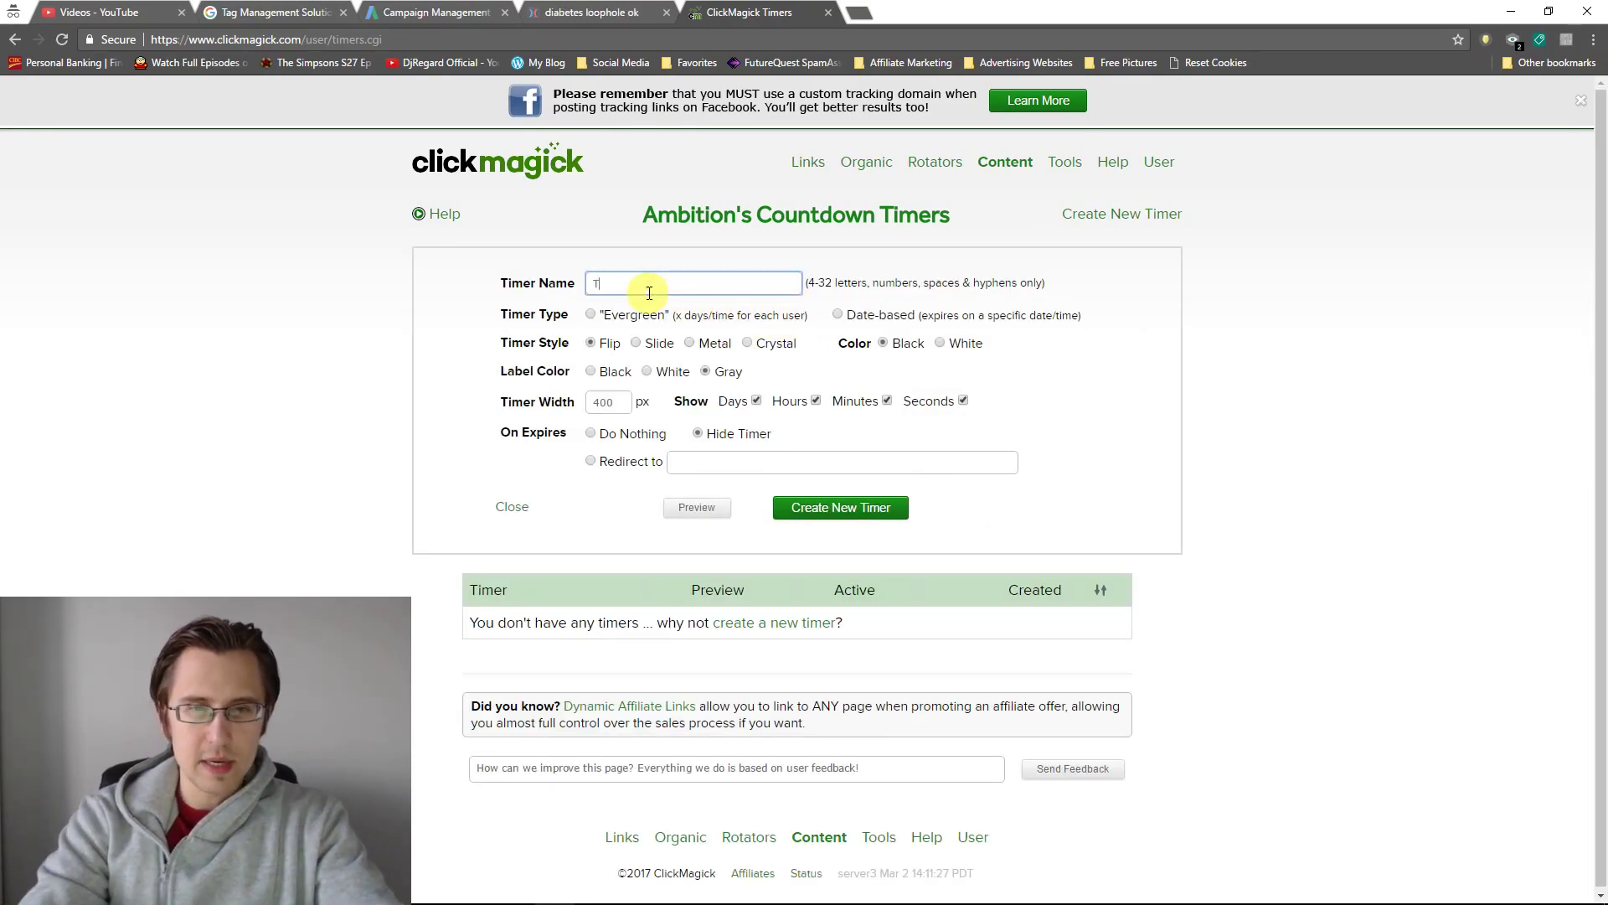
{"action": "type", "text": "est "}
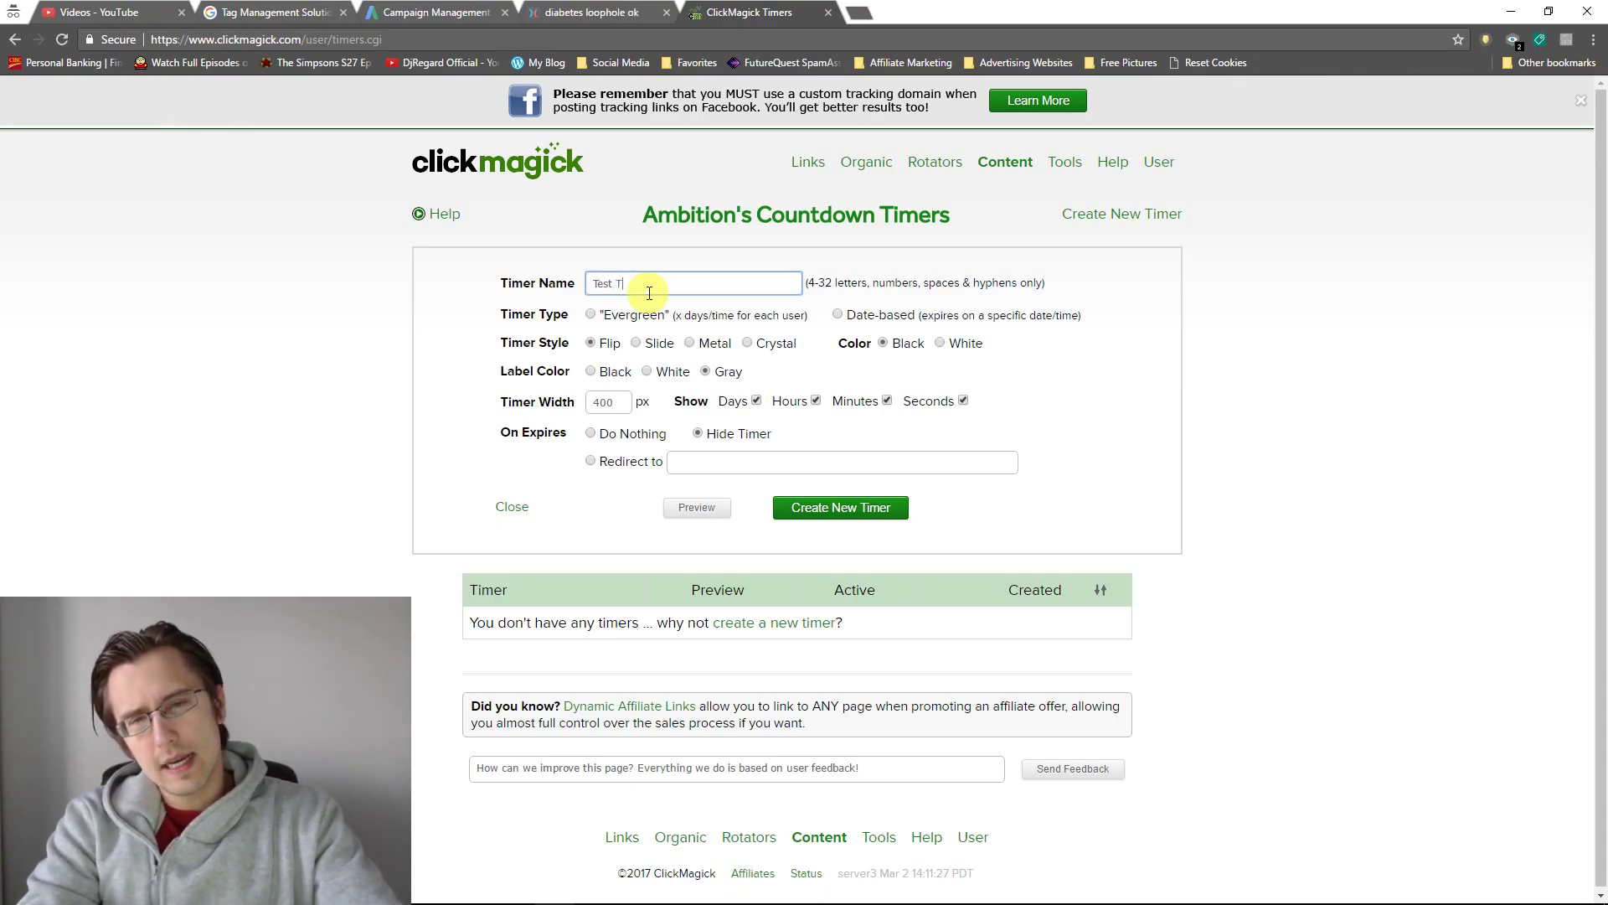
{"action": "type", "text": "Timer"}
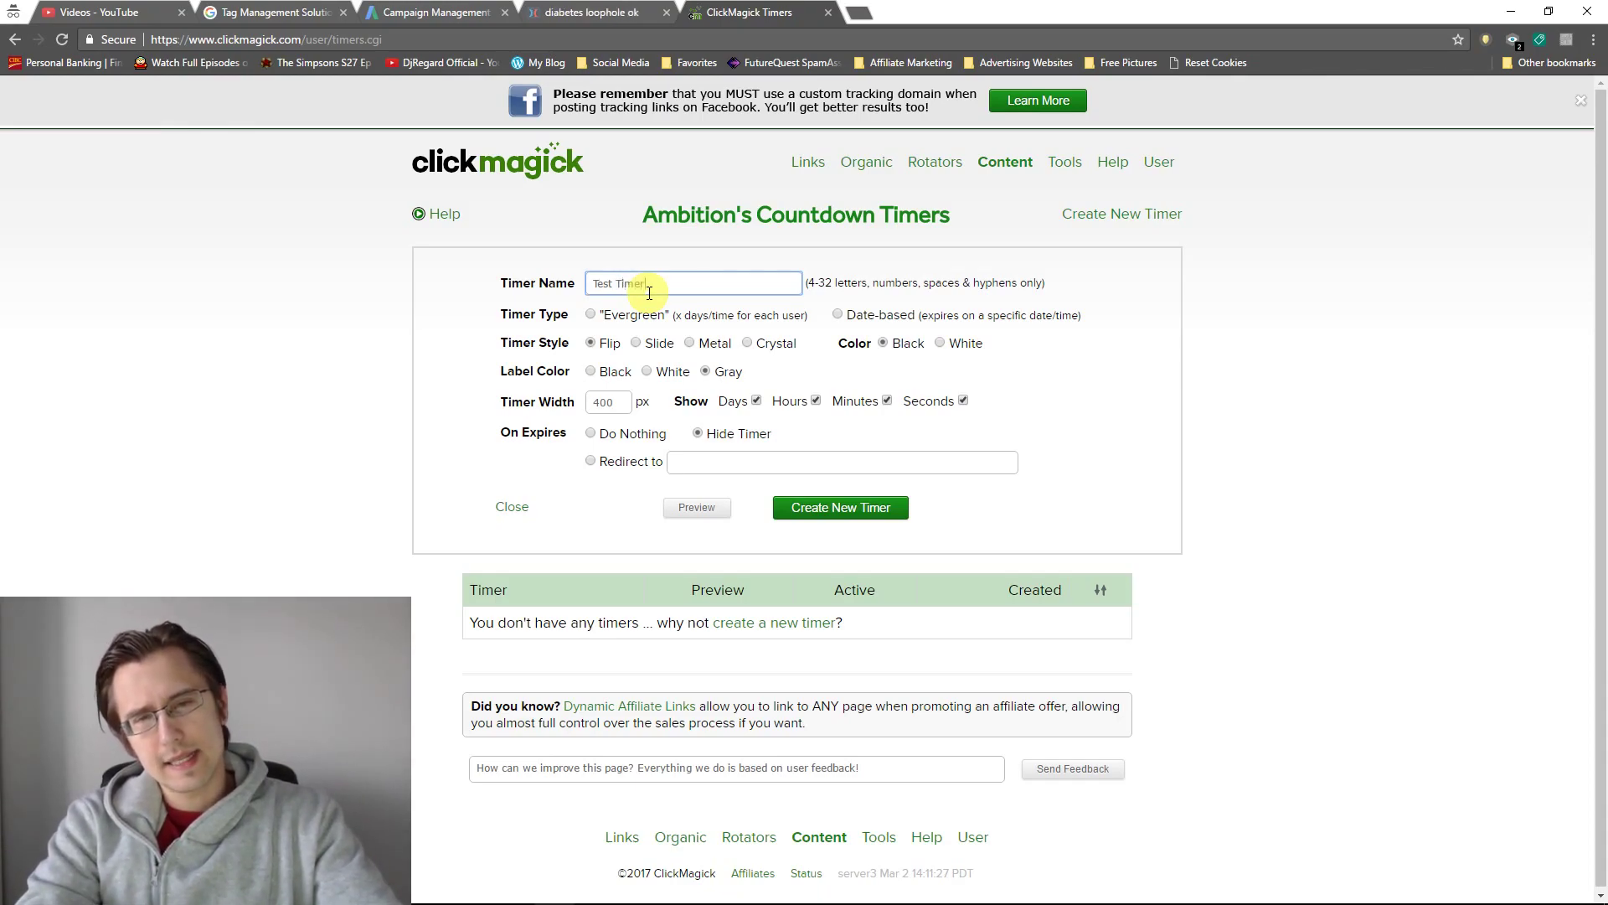
Step: Make Test Timer an Evergreen timer of 1 day and select the 400 px width value
{"action": "left_click", "coordinate": [593, 317]}
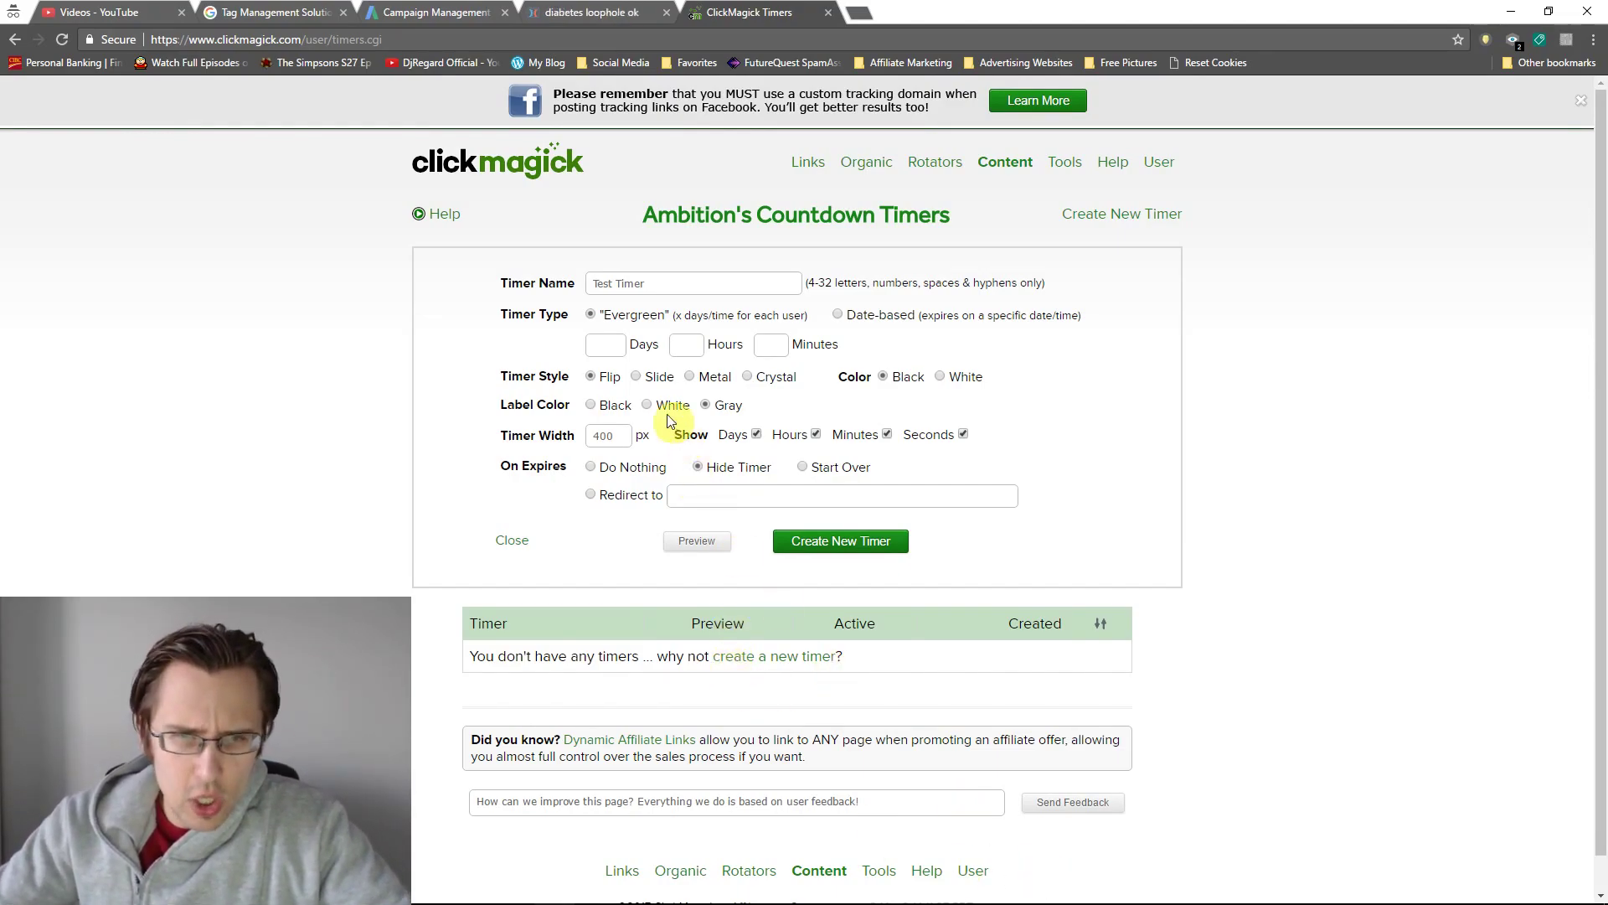
{"action": "left_click", "coordinate": [616, 345]}
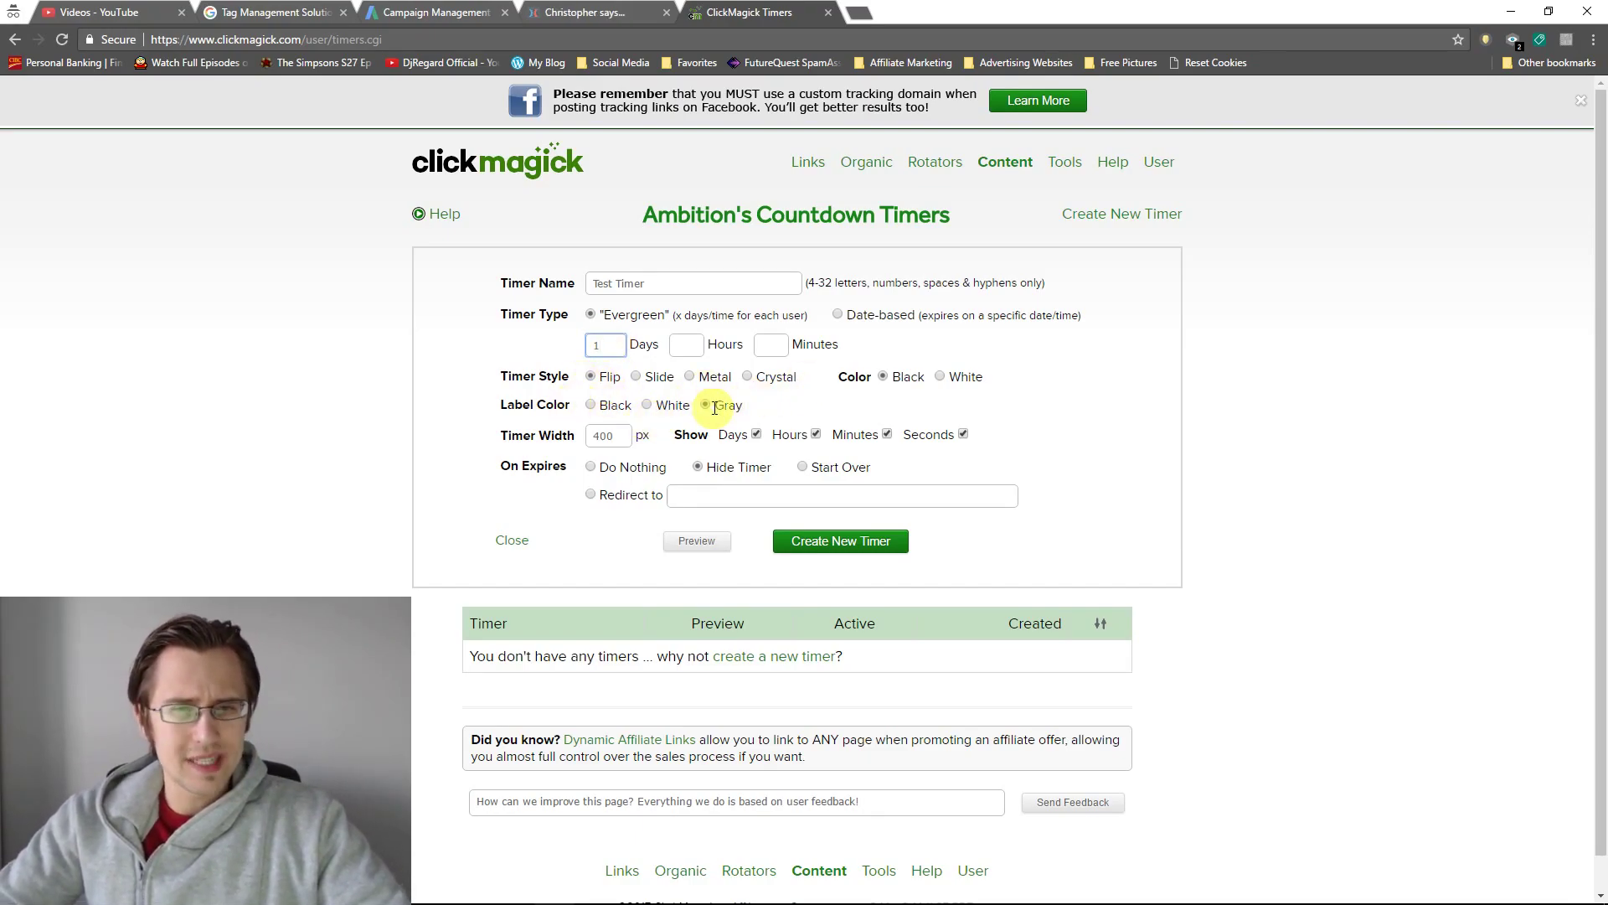
{"action": "double_click", "coordinate": [602, 436]}
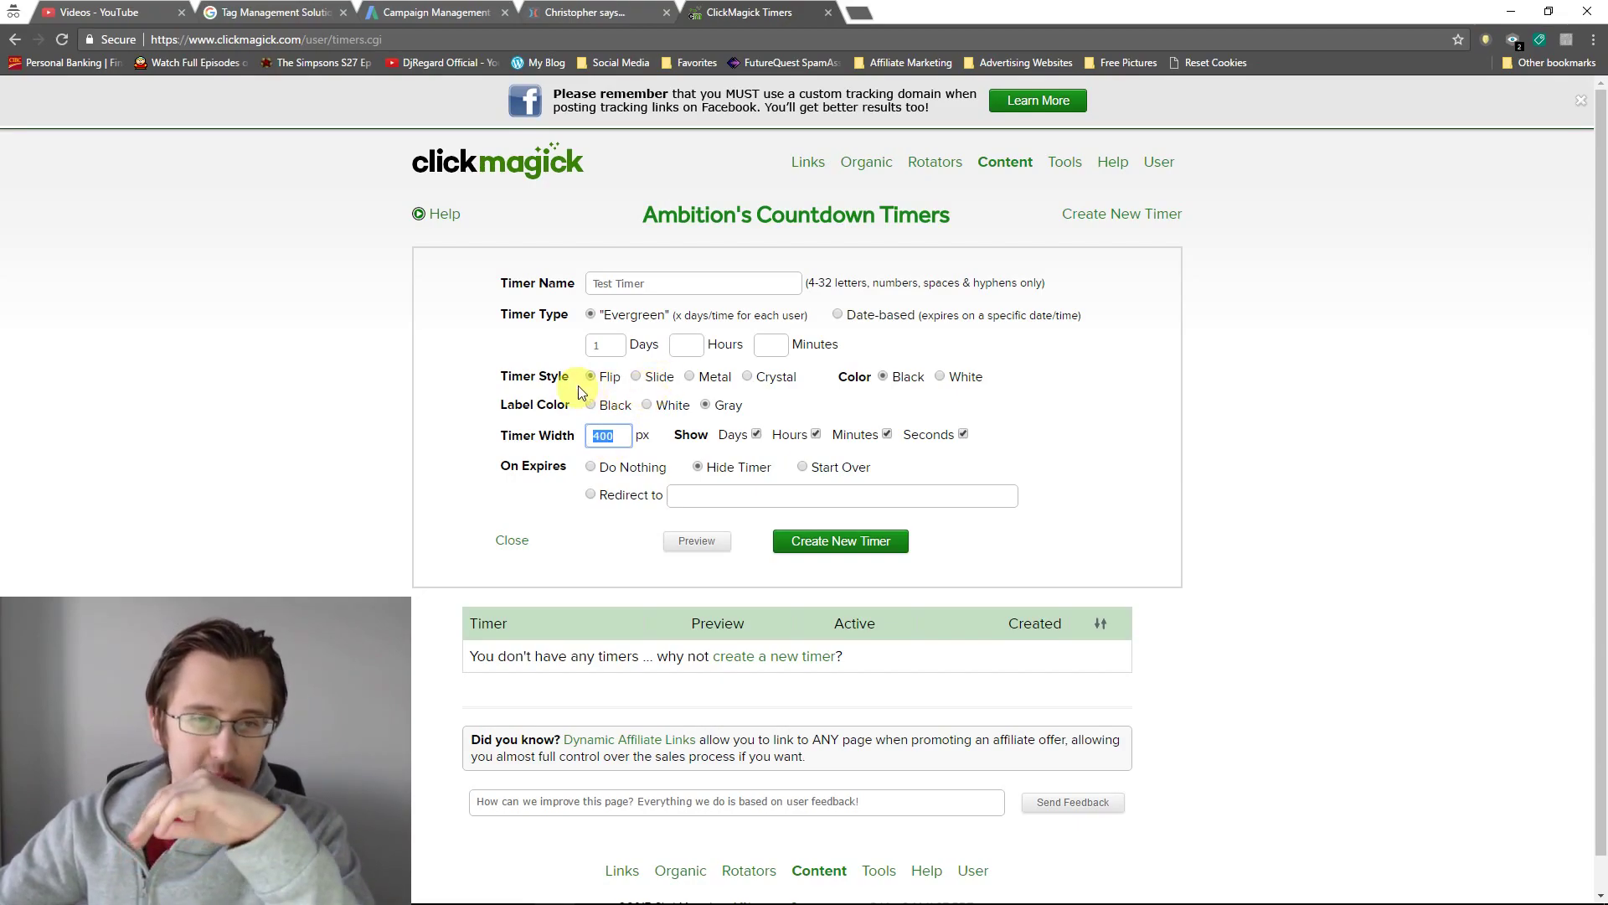
Step: Set expiry to Do Nothing and hours and minutes to 0, then preview the 1-day countdown
{"action": "left_click", "coordinate": [702, 550]}
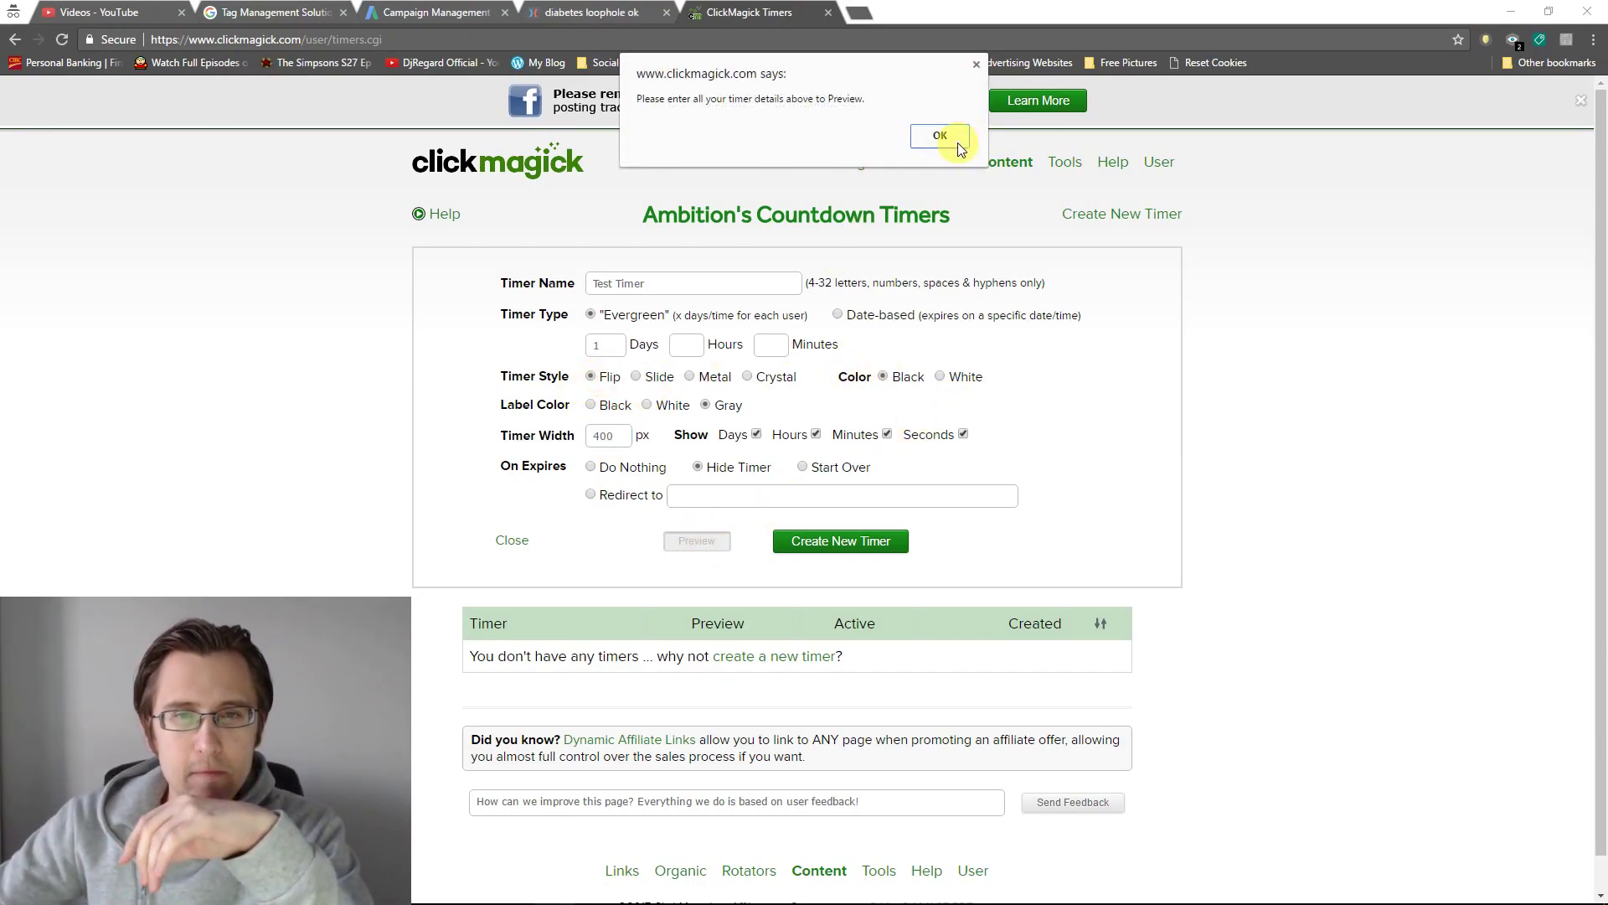
{"action": "left_click", "coordinate": [954, 139]}
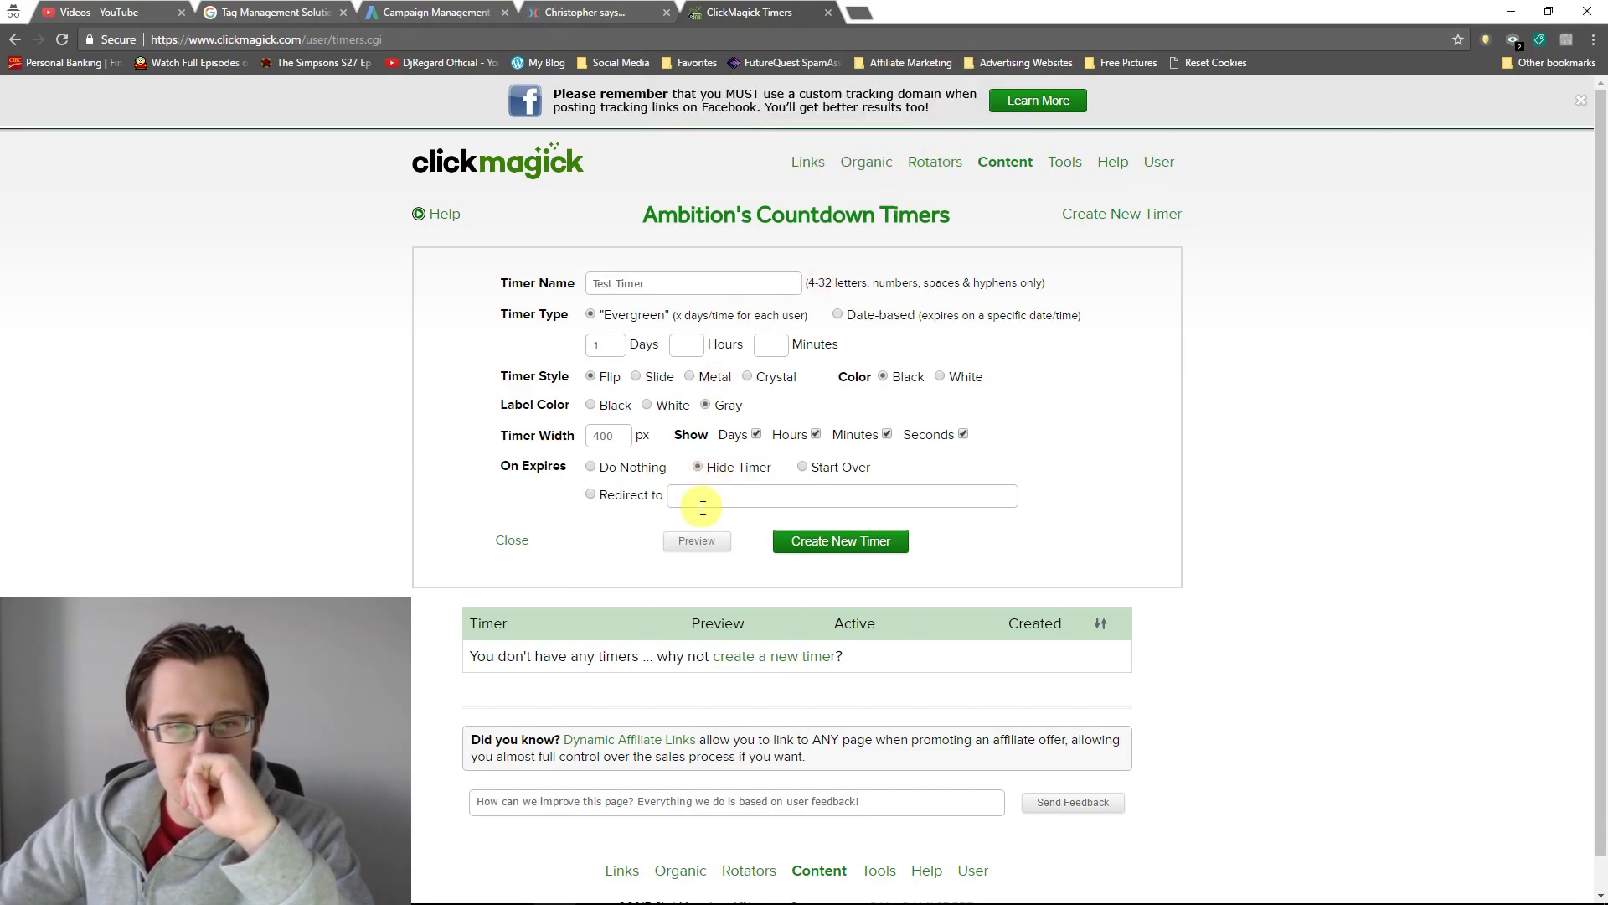
{"action": "left_click", "coordinate": [591, 467]}
{"action": "left_click", "coordinate": [697, 540]}
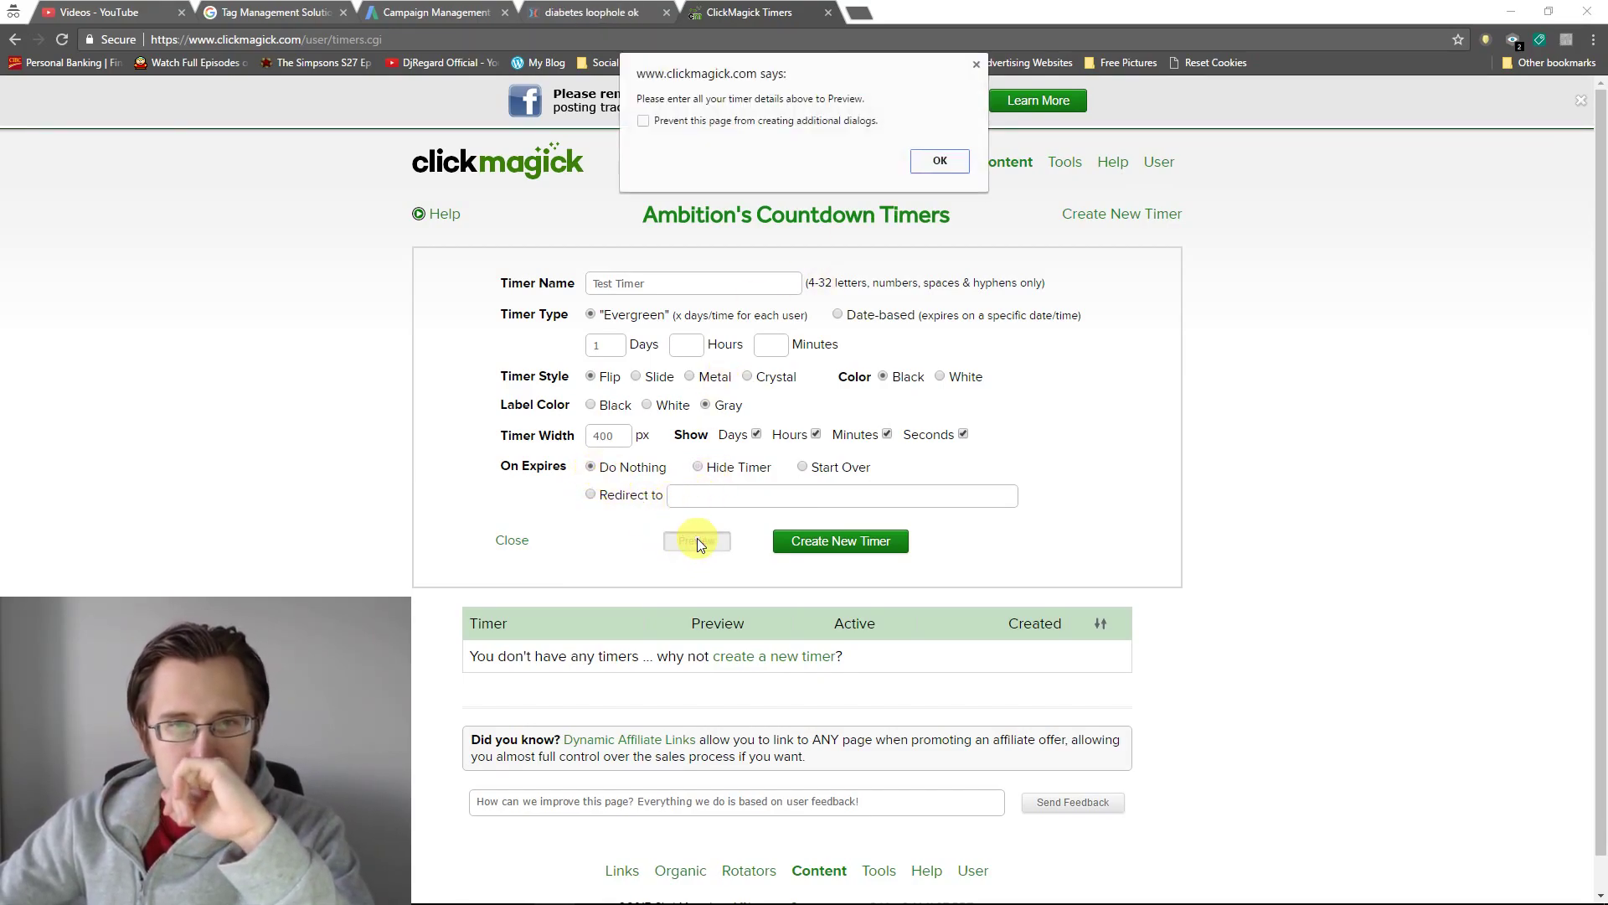
{"action": "left_click", "coordinate": [937, 160]}
{"action": "left_click", "coordinate": [687, 345]}
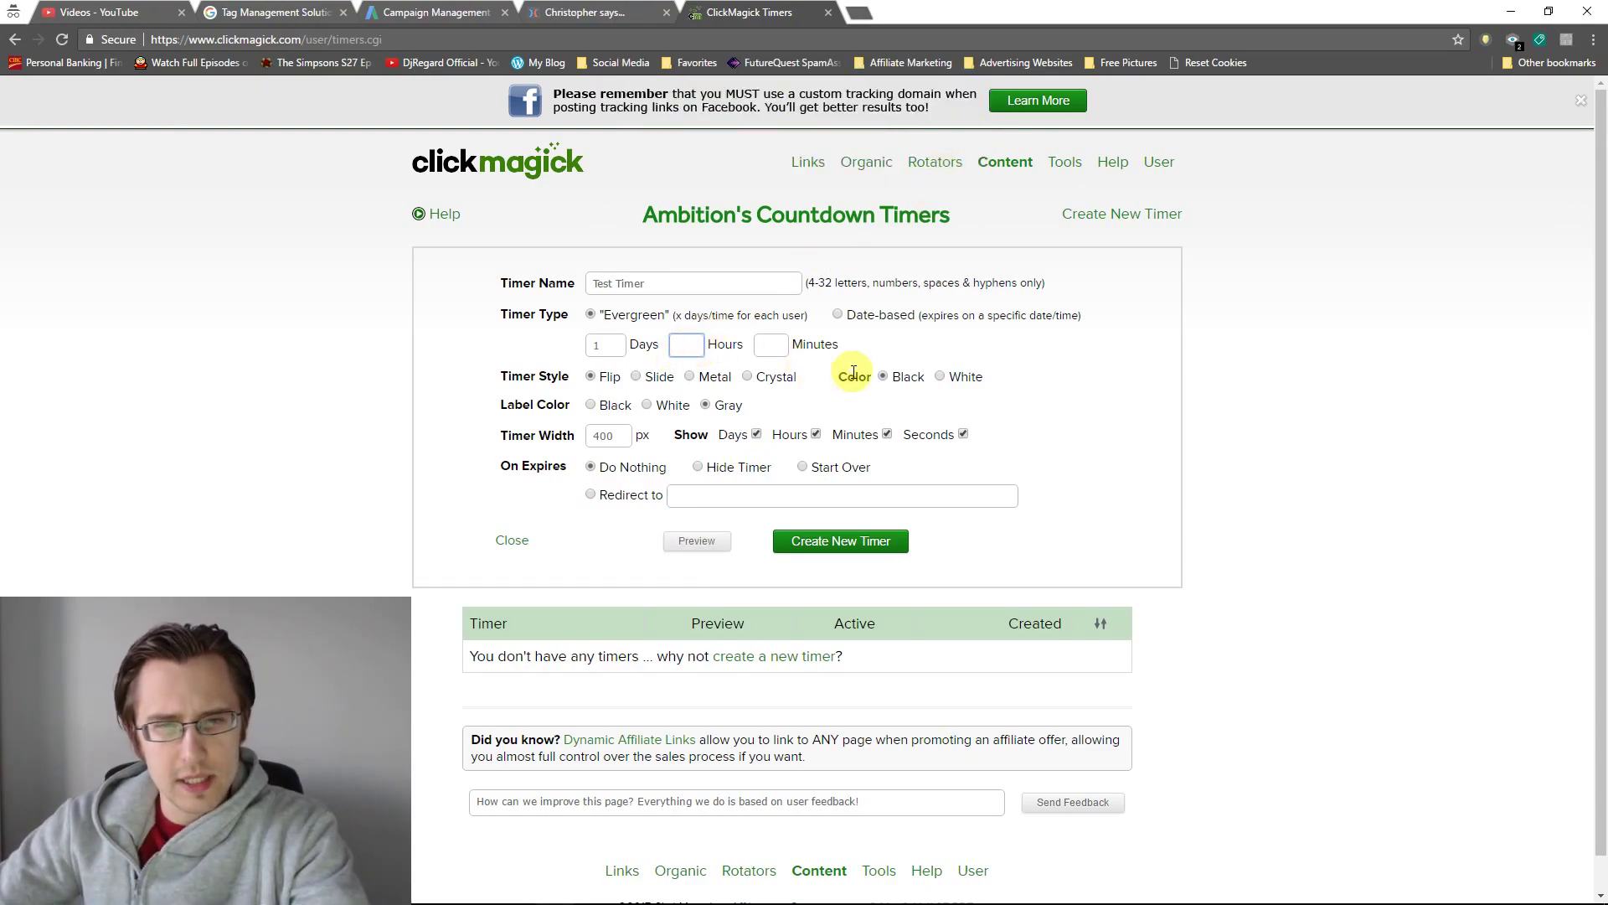
{"action": "left_click", "coordinate": [697, 541]}
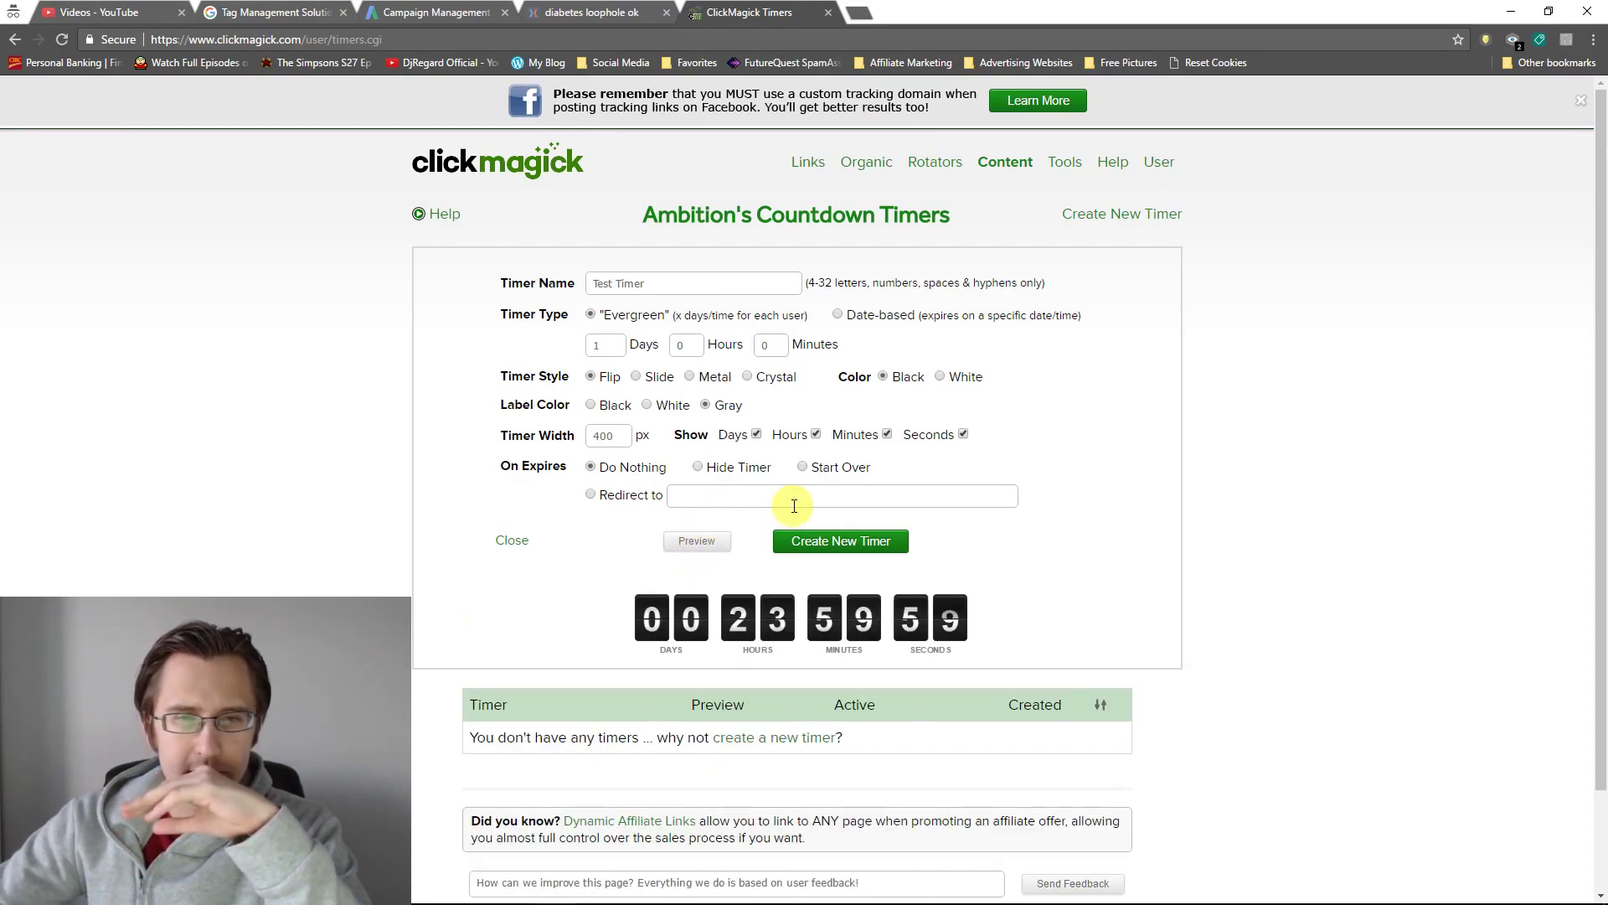
Step: Preview the timer in White, then in Slide style with the colour back to Black
{"action": "left_click", "coordinate": [940, 376]}
{"action": "left_click", "coordinate": [698, 542]}
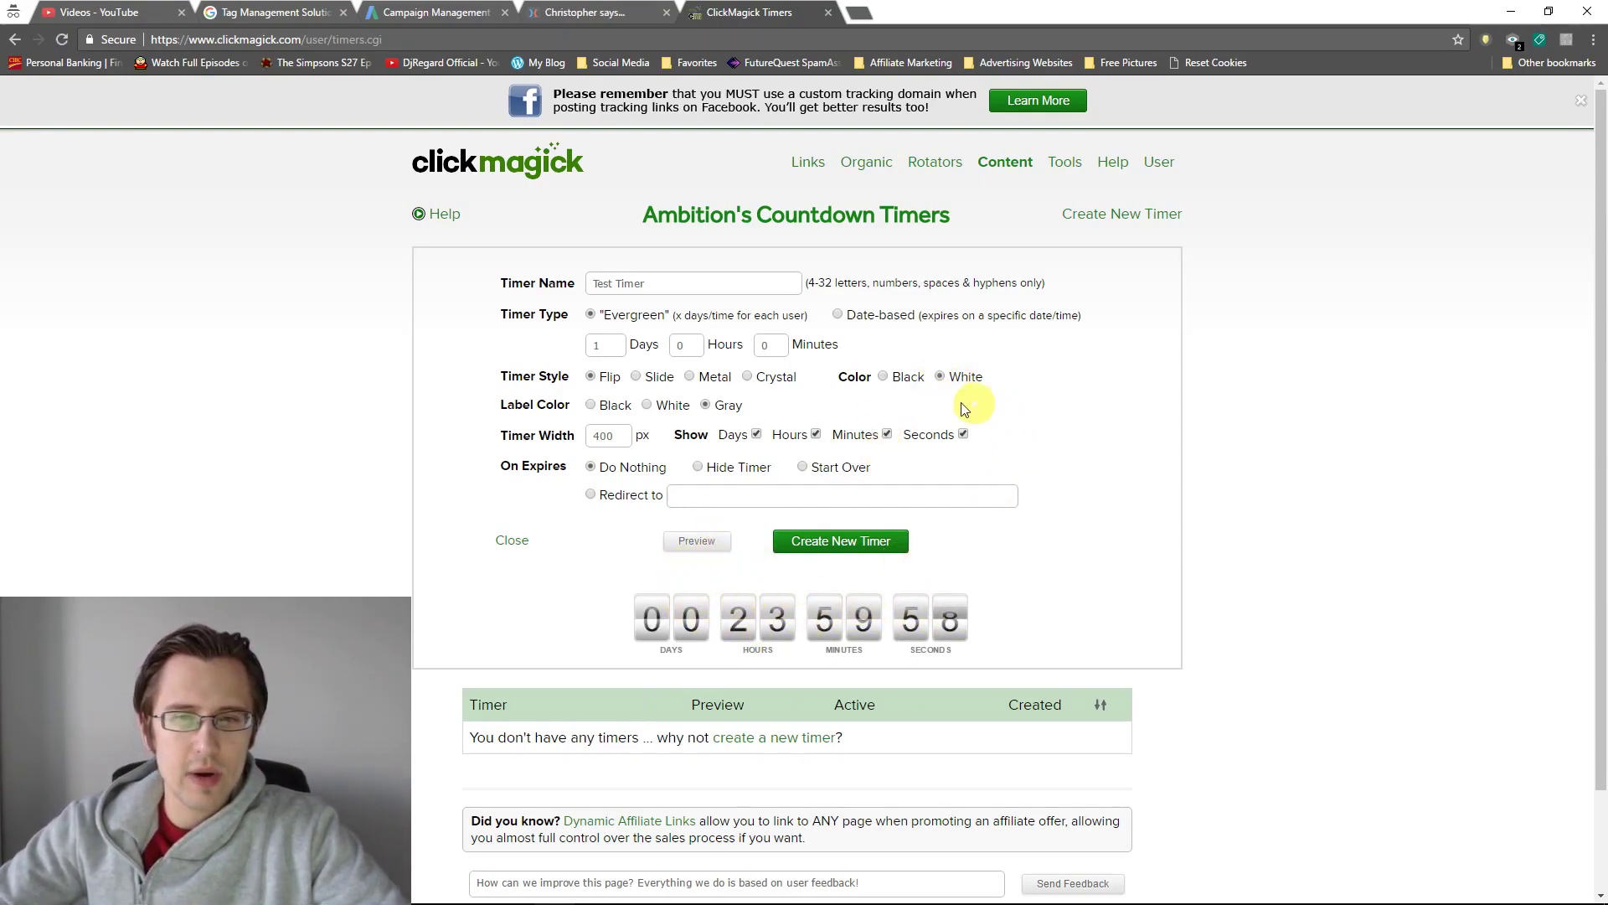
{"action": "left_click", "coordinate": [637, 377]}
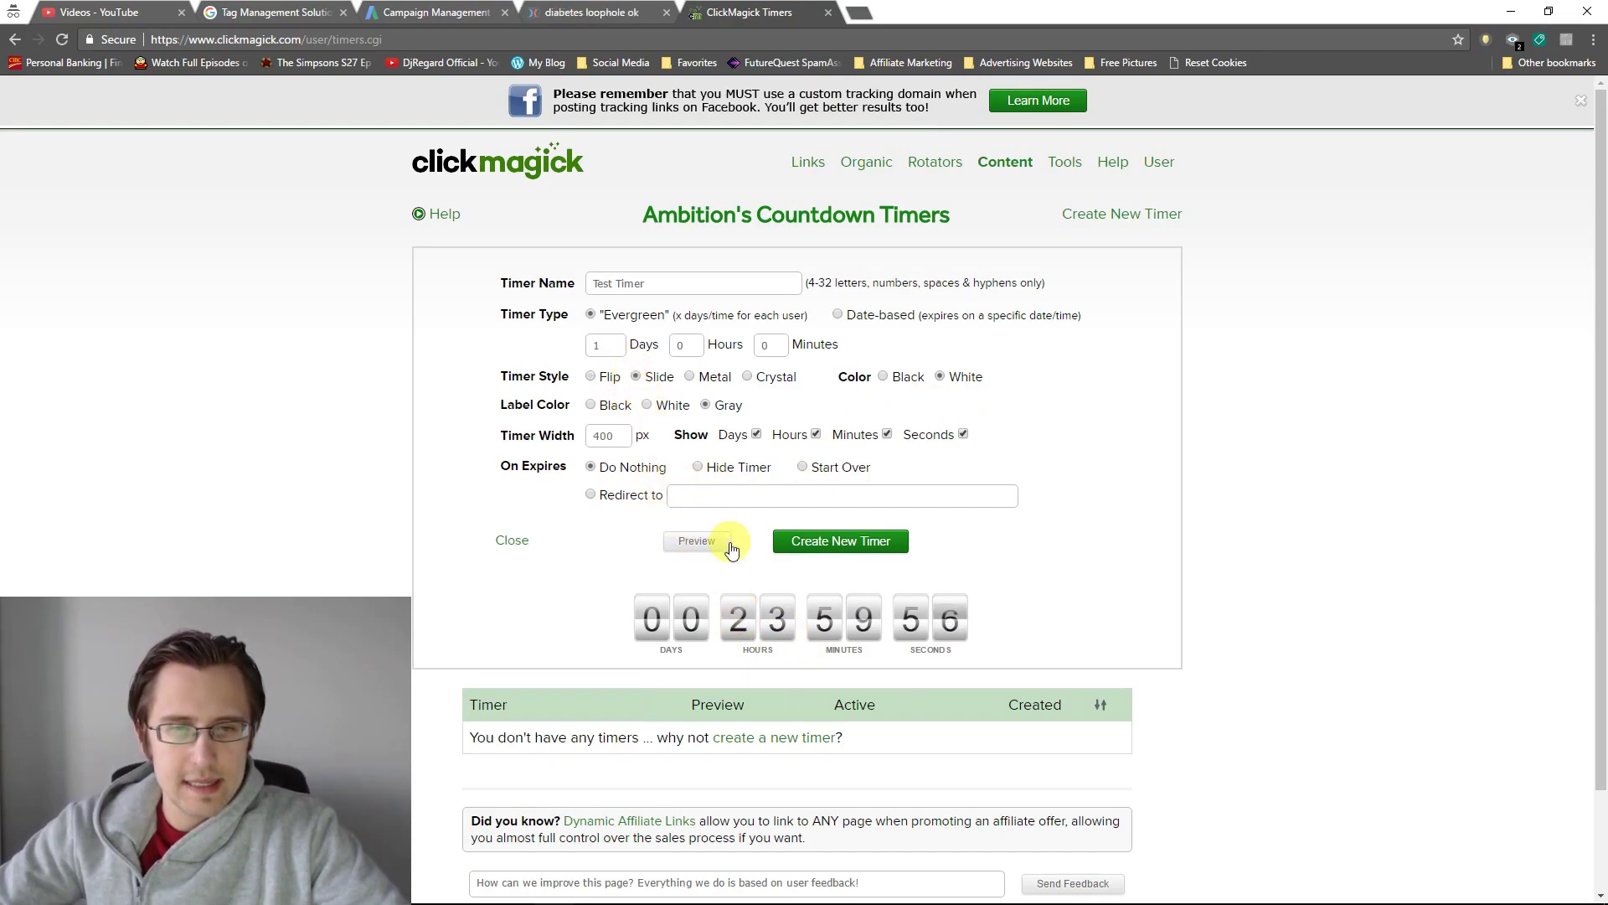
{"action": "left_click", "coordinate": [699, 542]}
{"action": "left_click", "coordinate": [883, 377]}
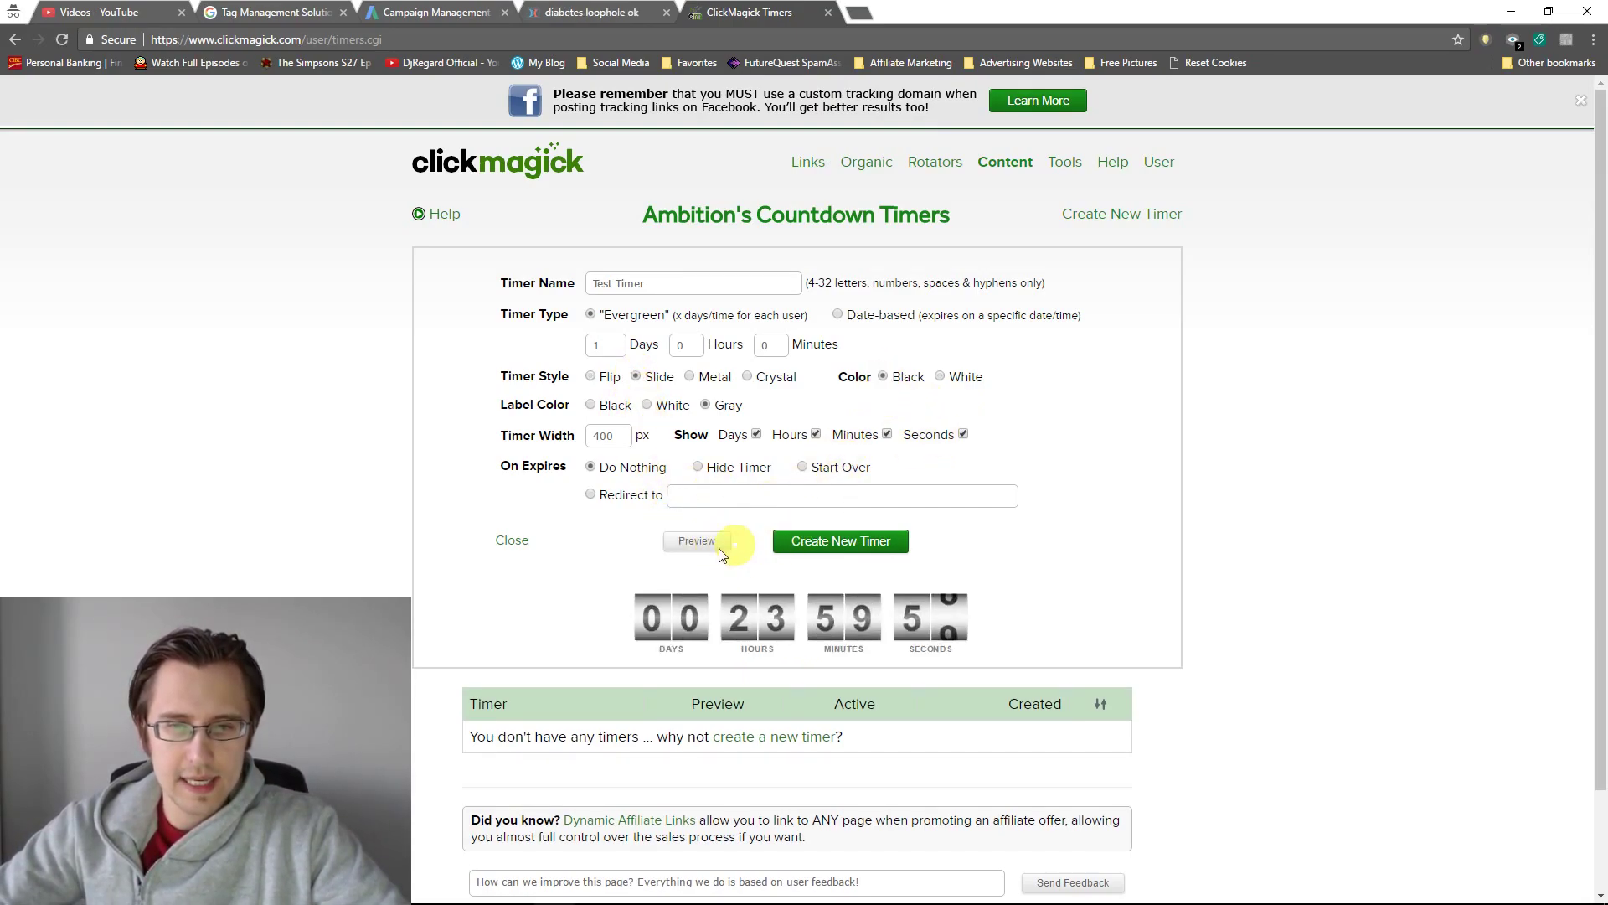
{"action": "left_click", "coordinate": [692, 543]}
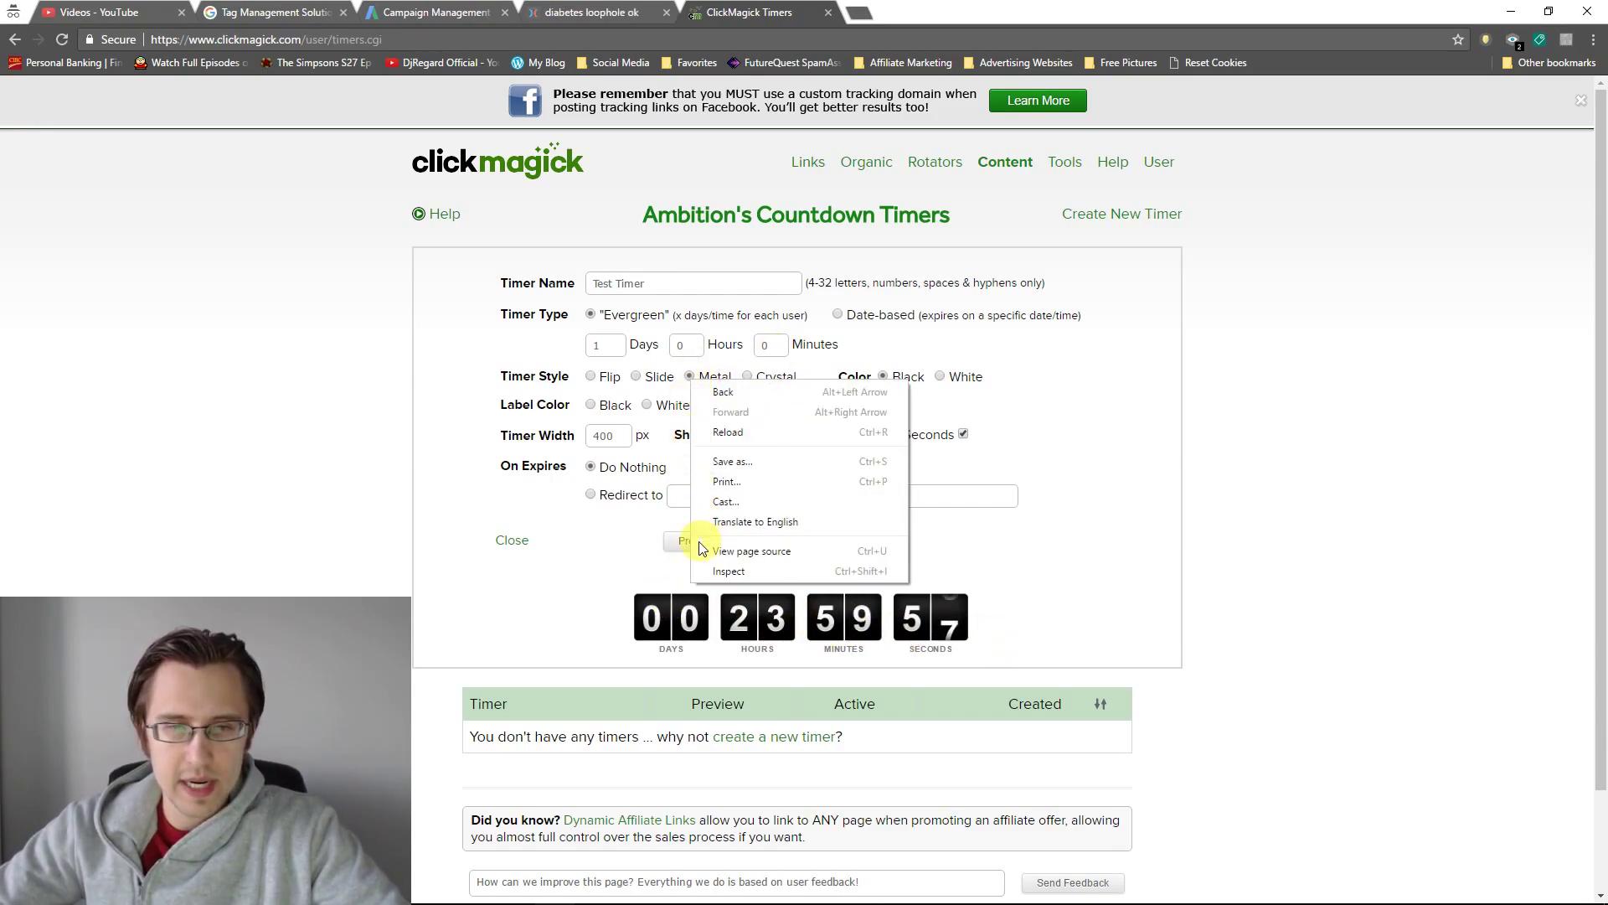
Step: Try the Metal style in White, then settle on a black Crystal-style countdown preview
{"action": "left_click", "coordinate": [683, 540]}
{"action": "left_click", "coordinate": [683, 541]}
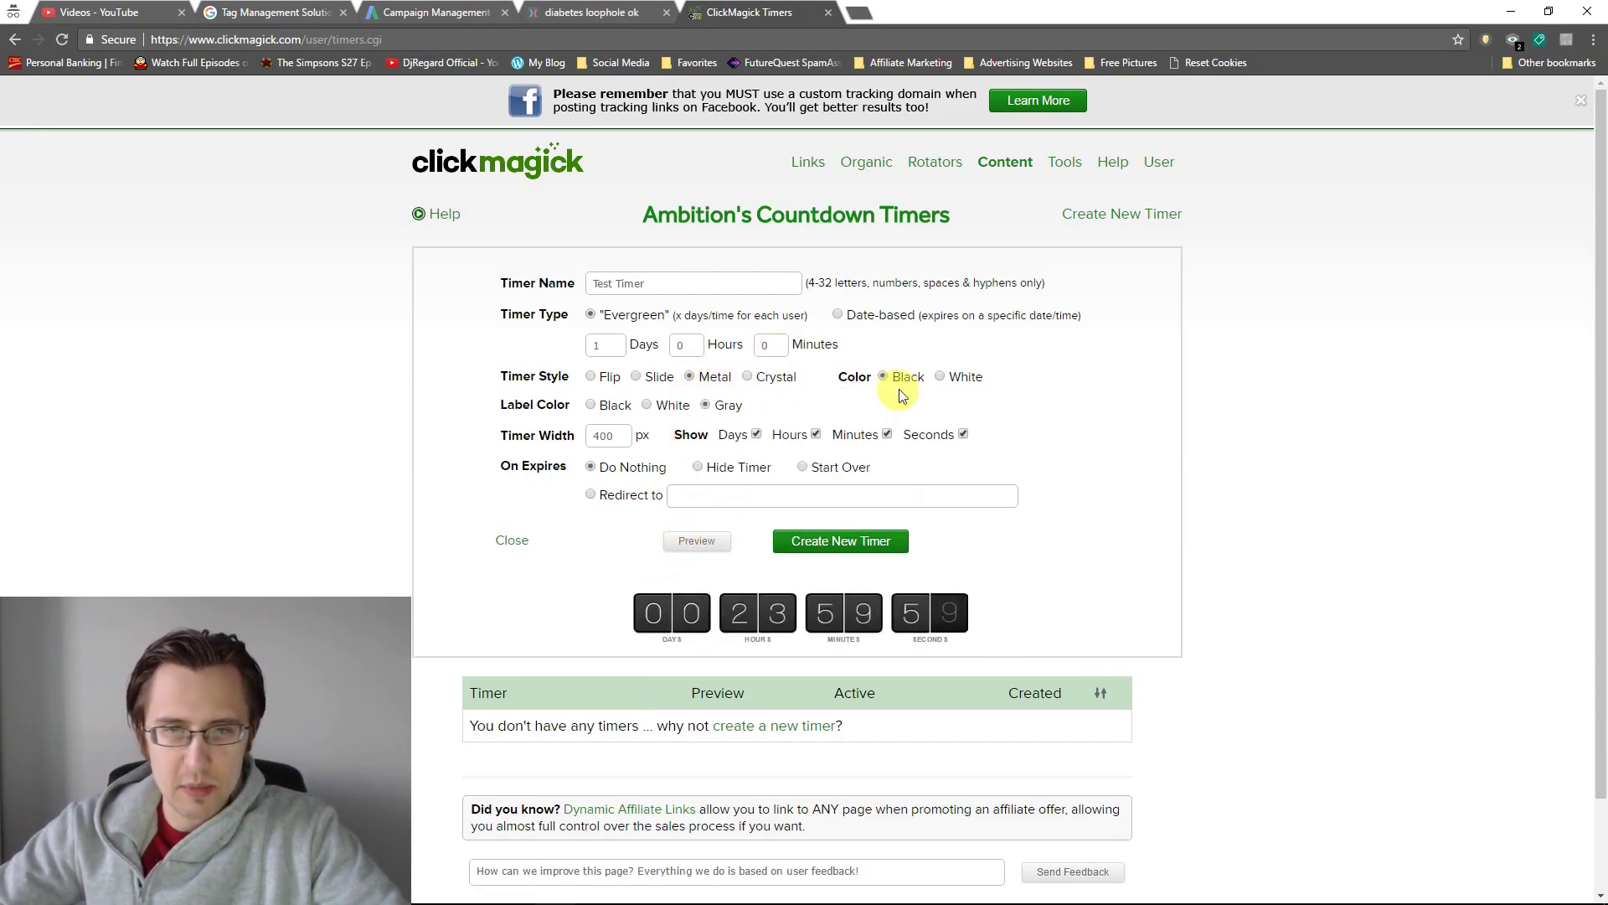
{"action": "left_click", "coordinate": [941, 378]}
{"action": "left_click", "coordinate": [697, 541]}
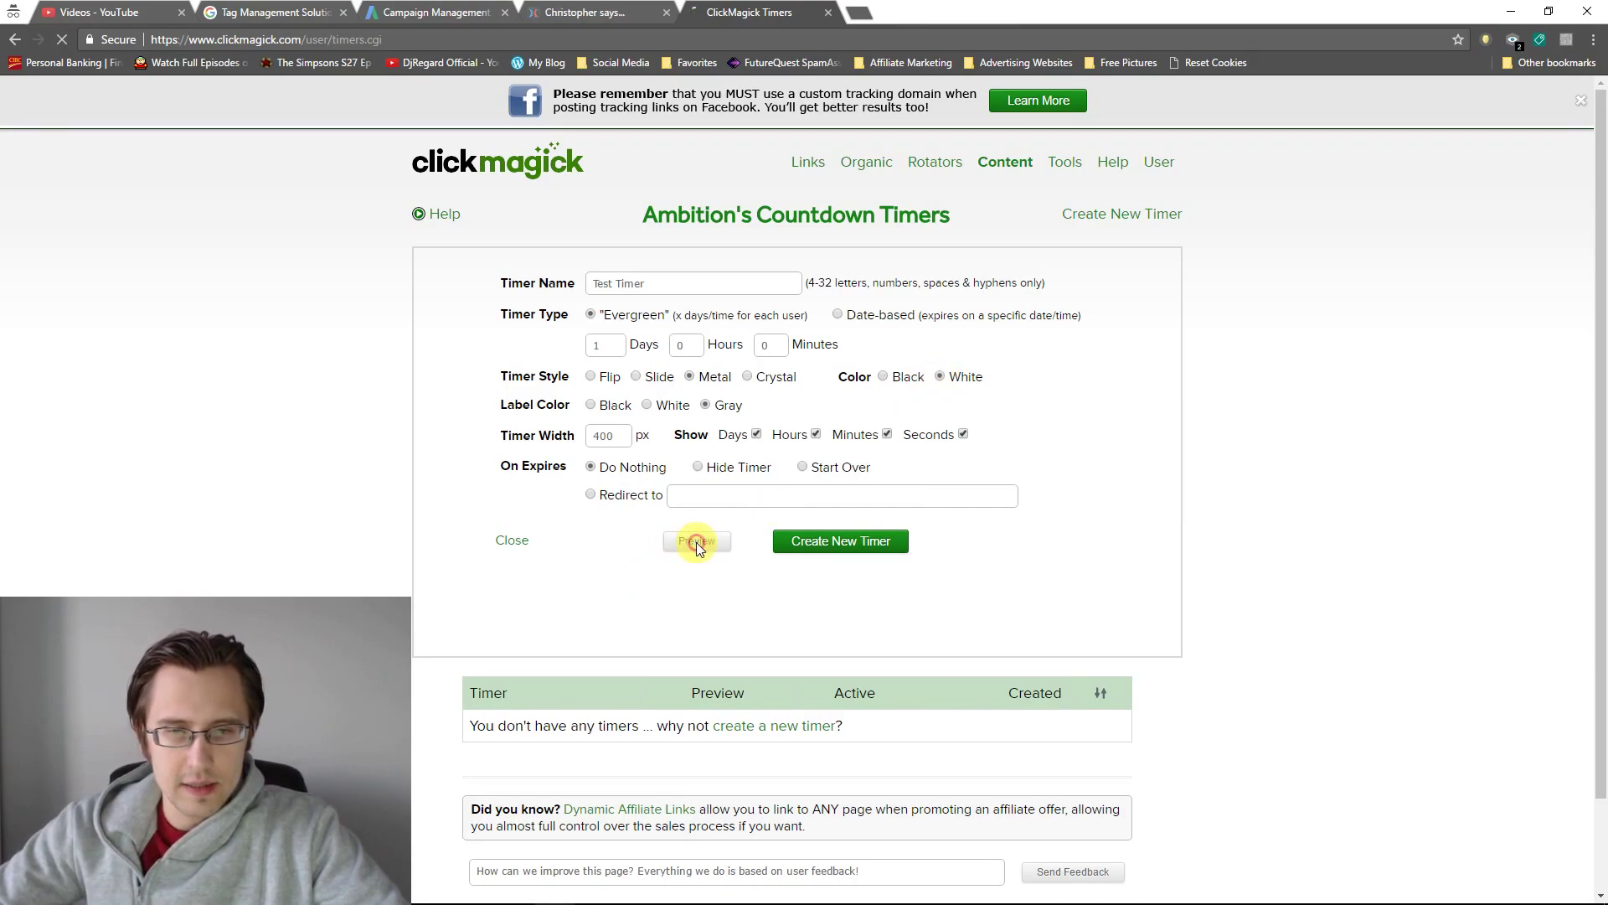
{"action": "left_click", "coordinate": [747, 377]}
{"action": "left_click", "coordinate": [696, 540]}
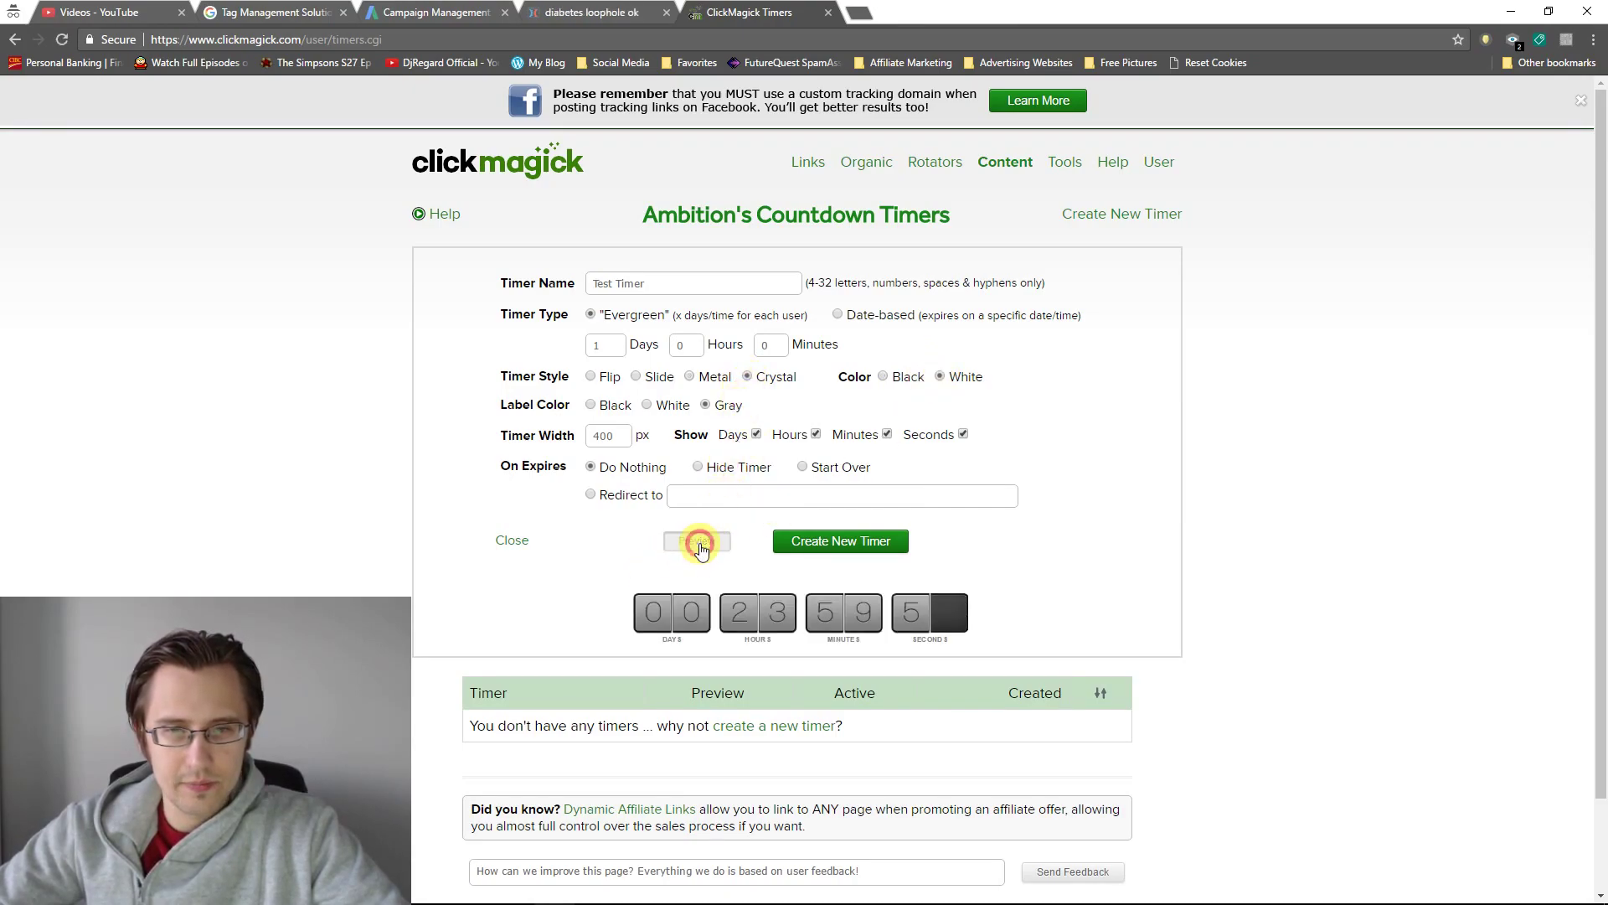
{"action": "left_click", "coordinate": [884, 378]}
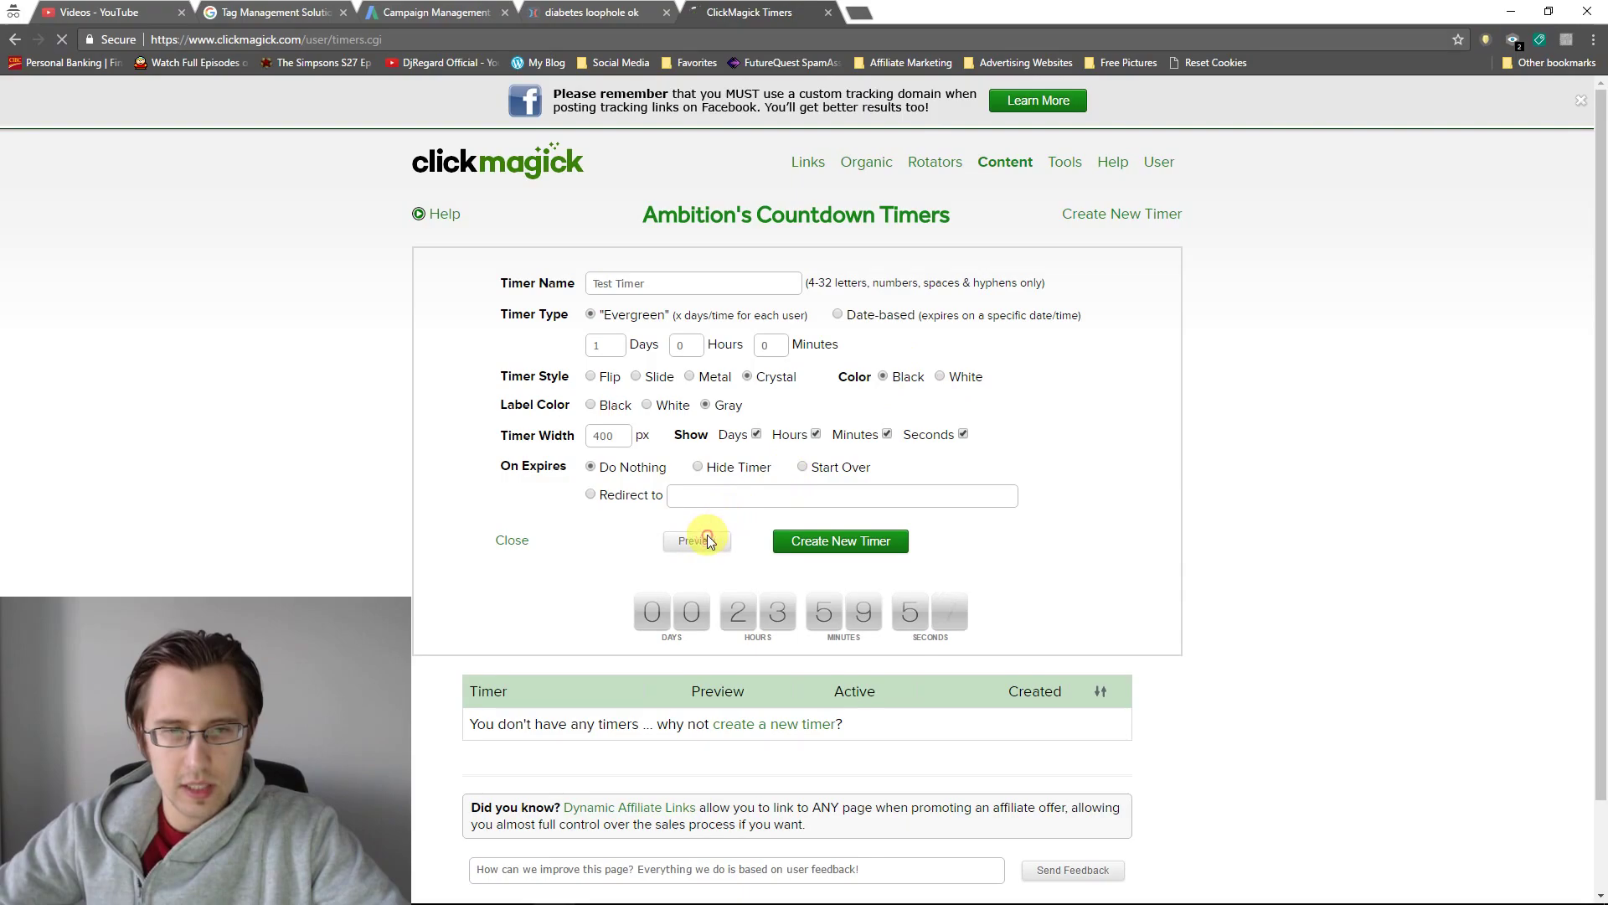
{"action": "left_click", "coordinate": [696, 540]}
Step: On the ClickFunnels page, add a new row below the image row with a countdown element
{"action": "left_click", "coordinate": [578, 11]}
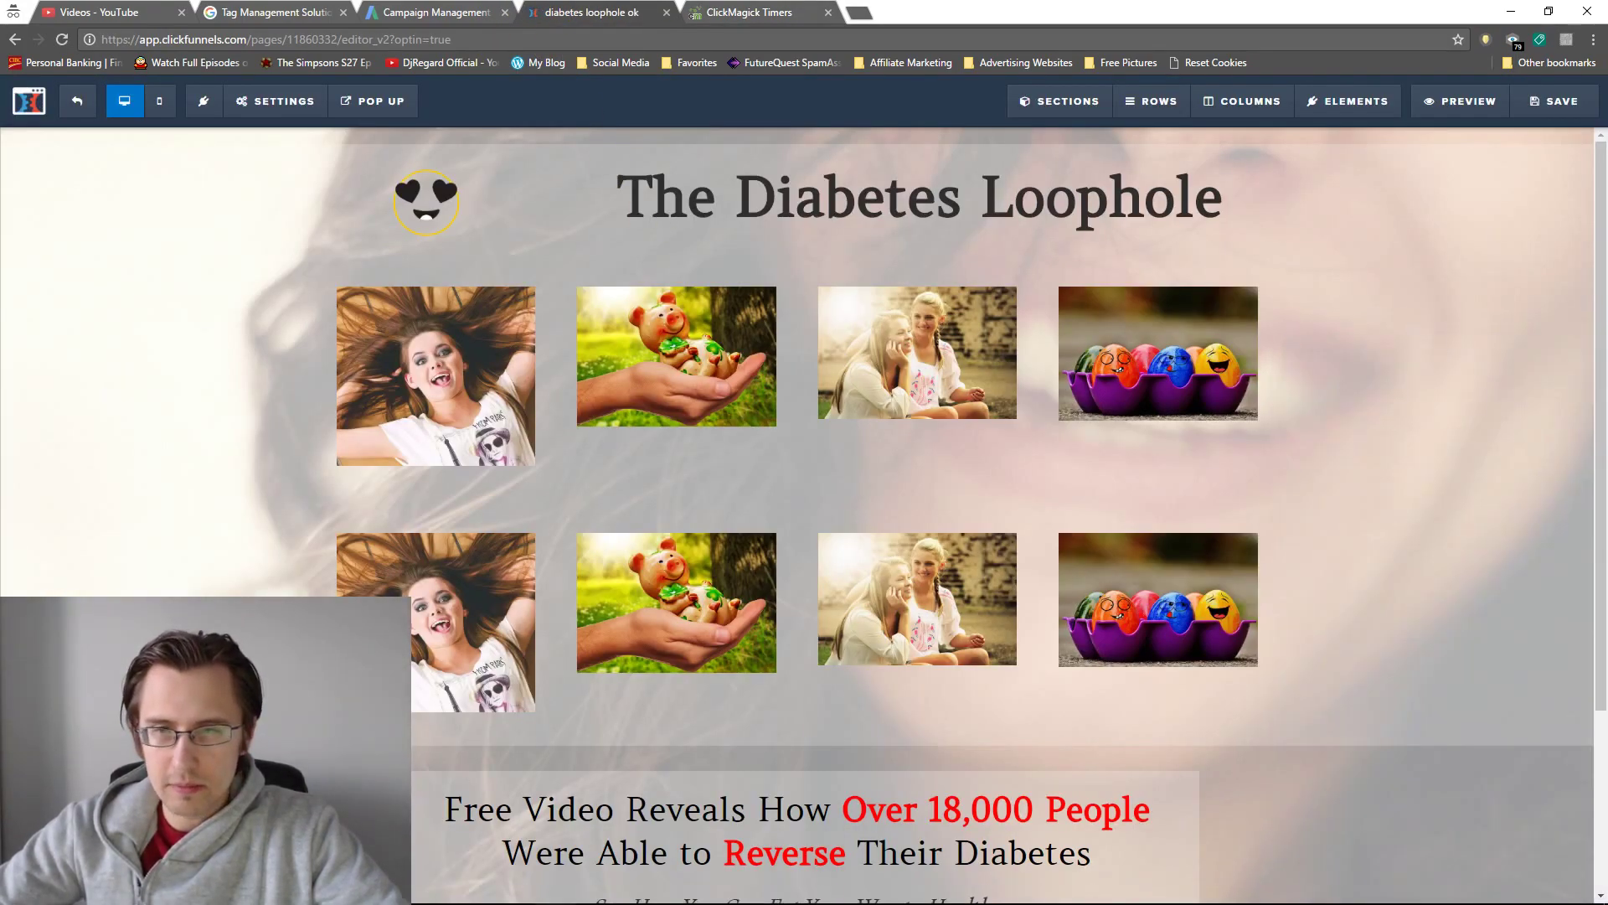
{"action": "mouse_move", "coordinate": [913, 437]}
{"action": "left_click", "coordinate": [792, 503]}
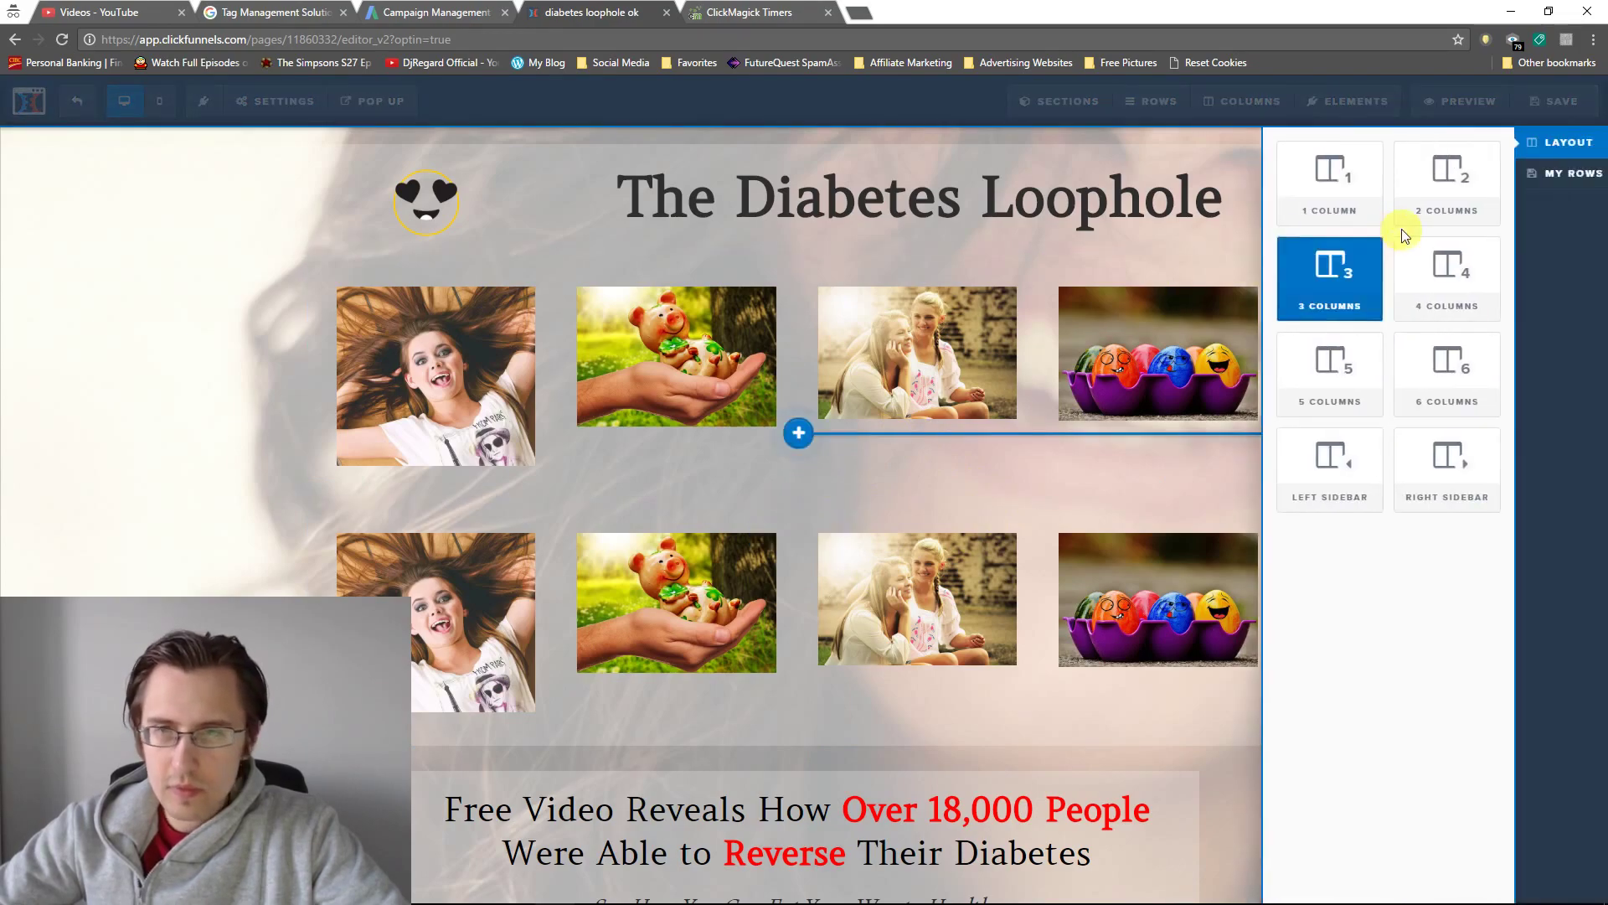
{"action": "left_click", "coordinate": [1311, 178]}
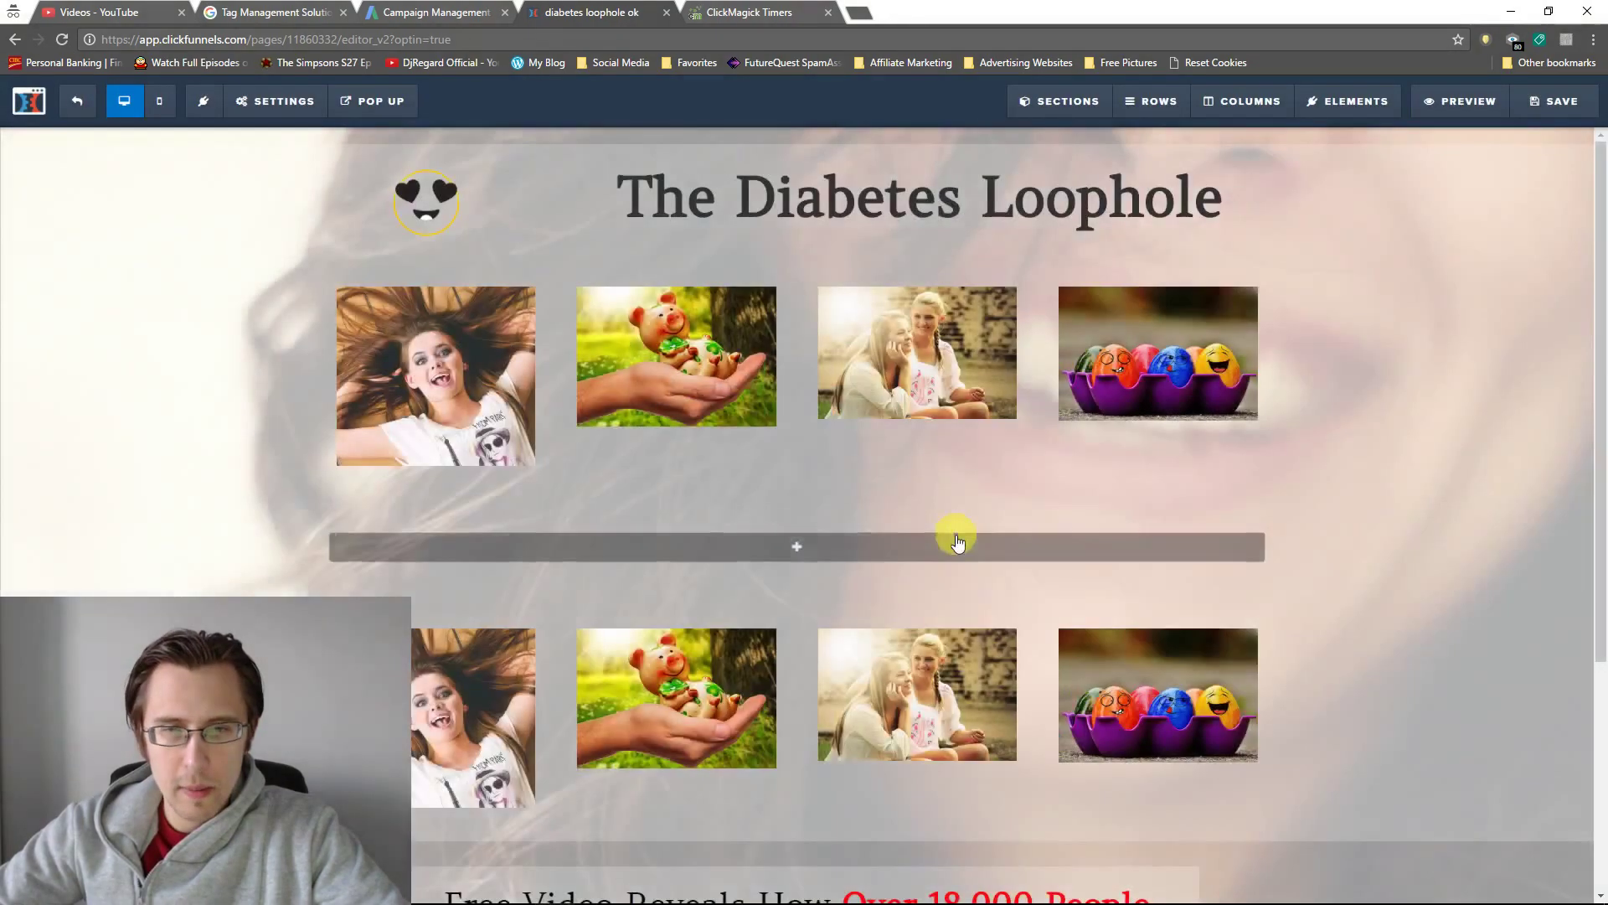
{"action": "left_click", "coordinate": [928, 545]}
{"action": "scroll", "coordinate": [1316, 436], "scroll_direction": "down", "scroll_amount": 4}
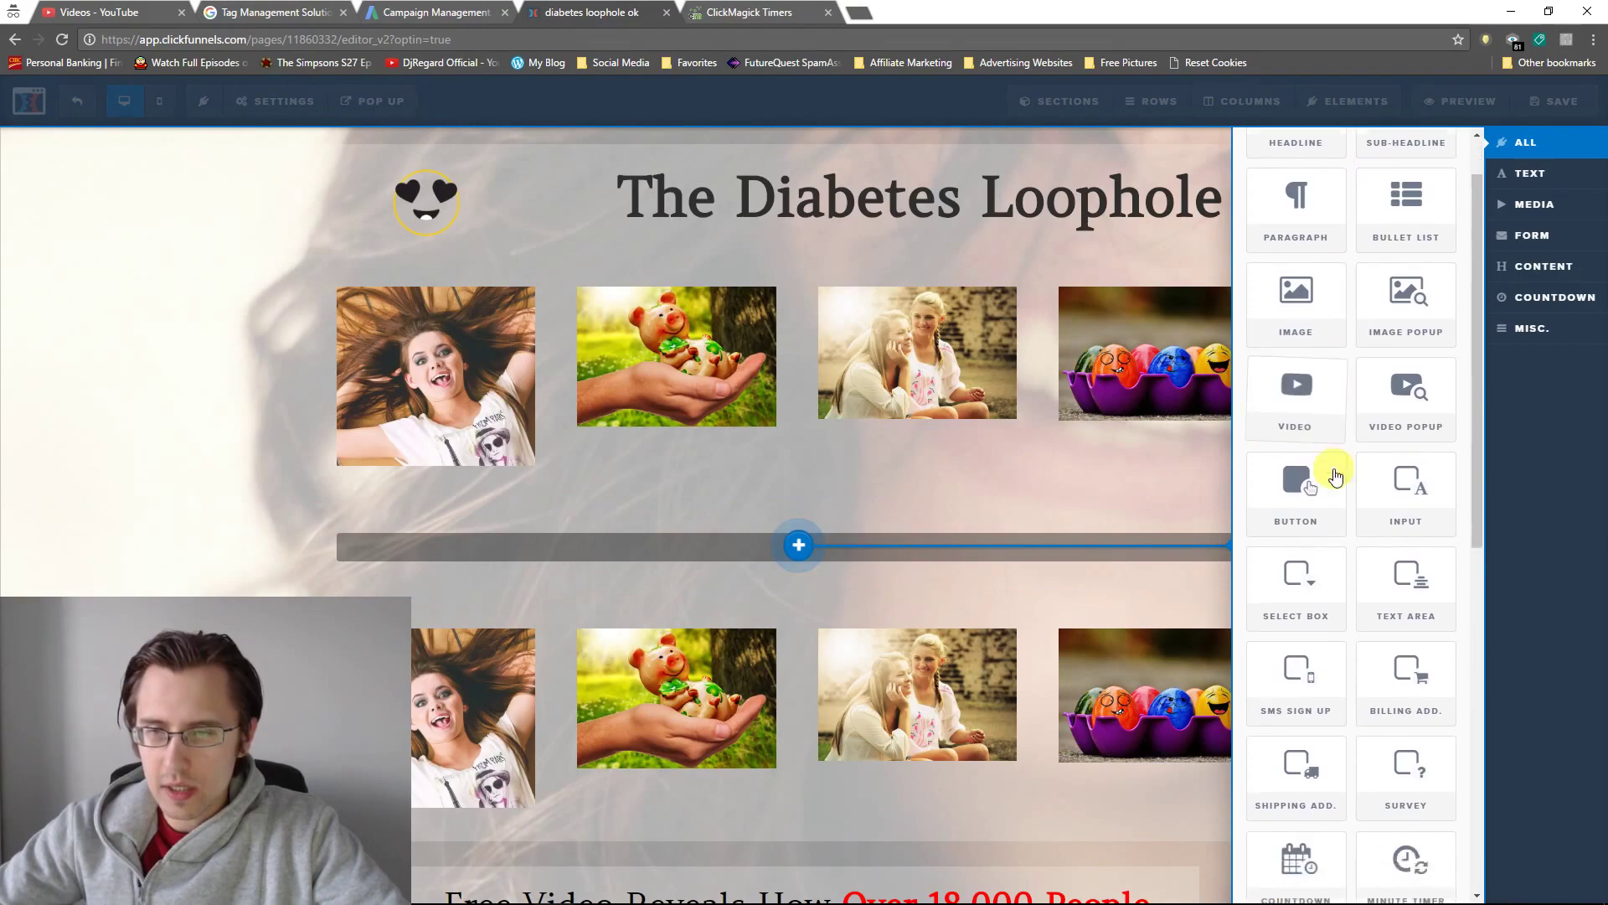
{"action": "left_click", "coordinate": [1318, 645]}
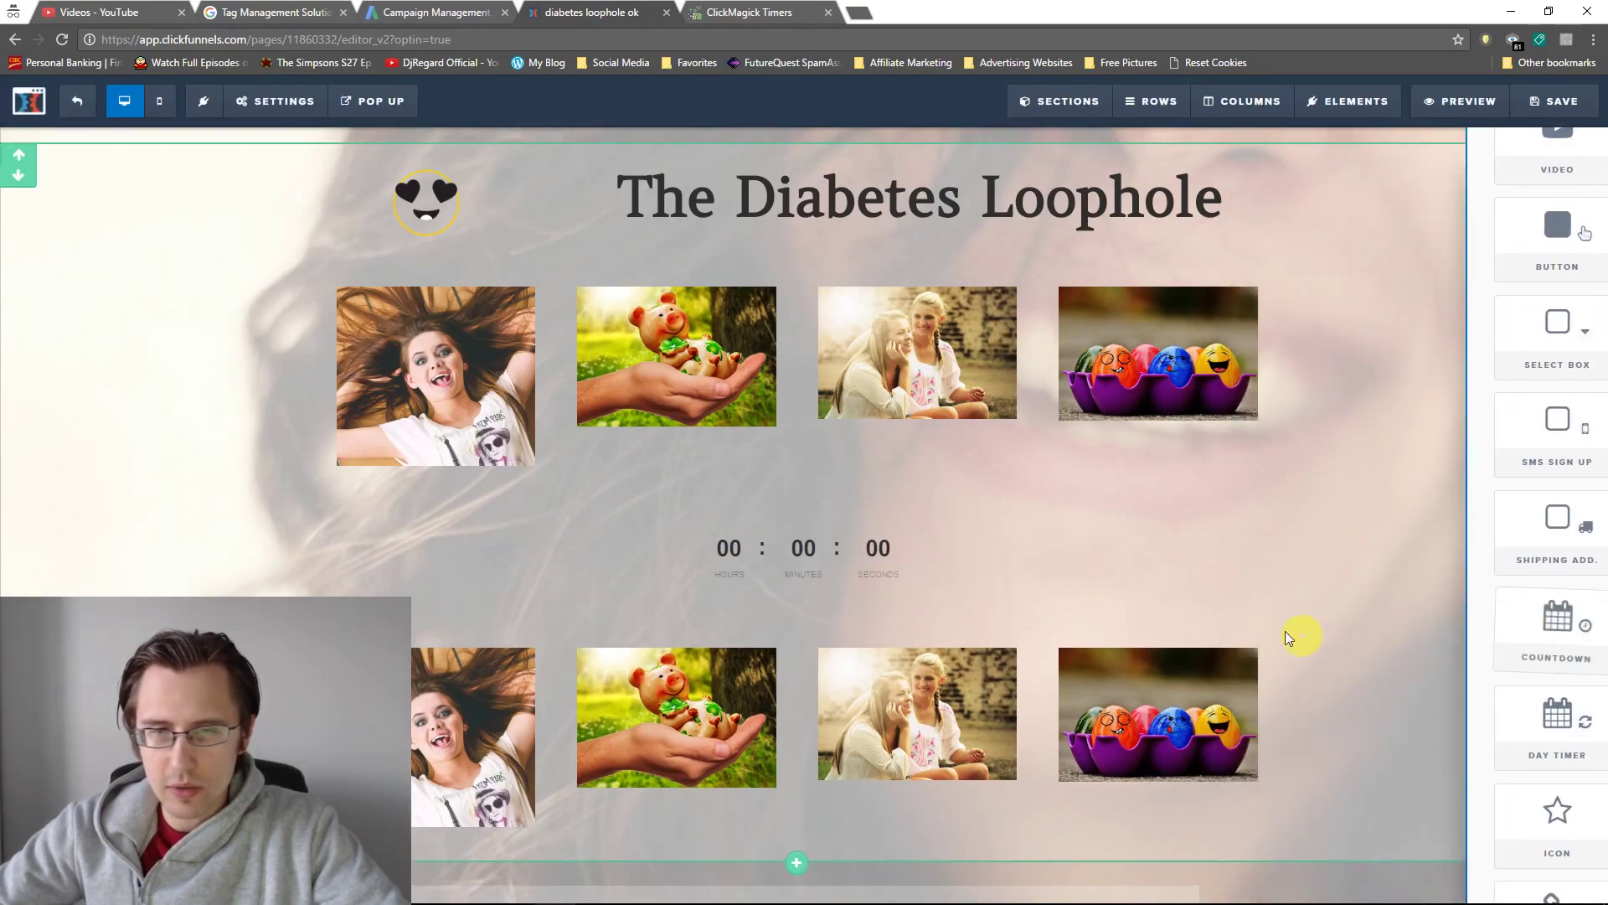
Step: Open the countdown element's settings and browse its theme options
{"action": "left_click", "coordinate": [1182, 524]}
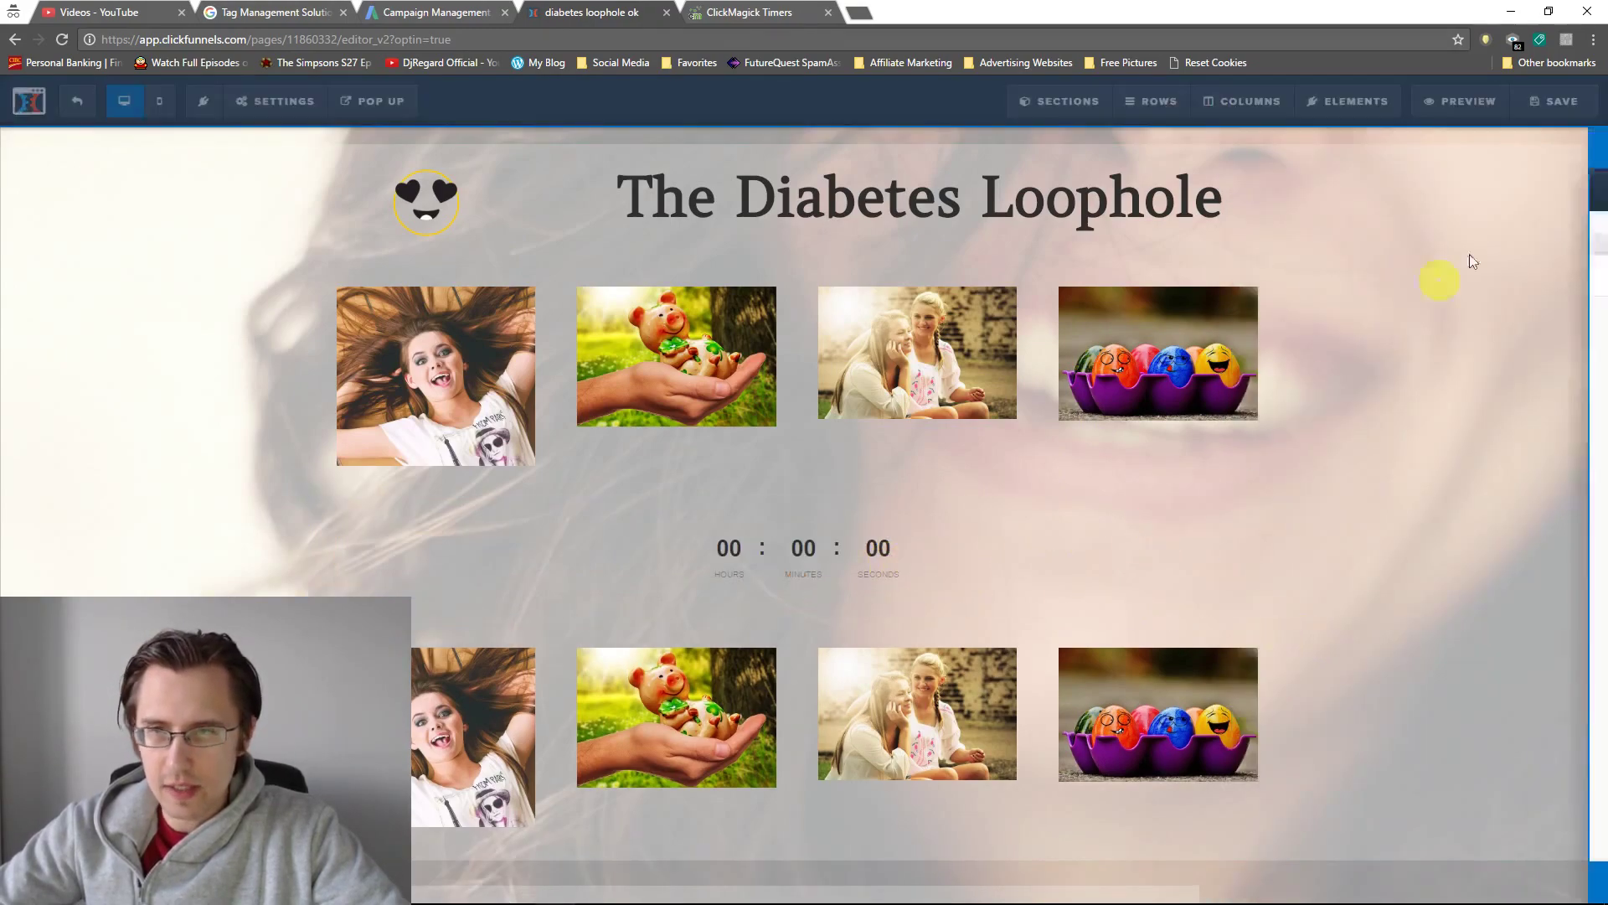
{"action": "left_click", "coordinate": [1461, 190]}
{"action": "scroll", "coordinate": [1453, 557], "scroll_direction": "down", "scroll_amount": 2}
{"action": "scroll", "coordinate": [1485, 345], "scroll_direction": "down", "scroll_amount": 1}
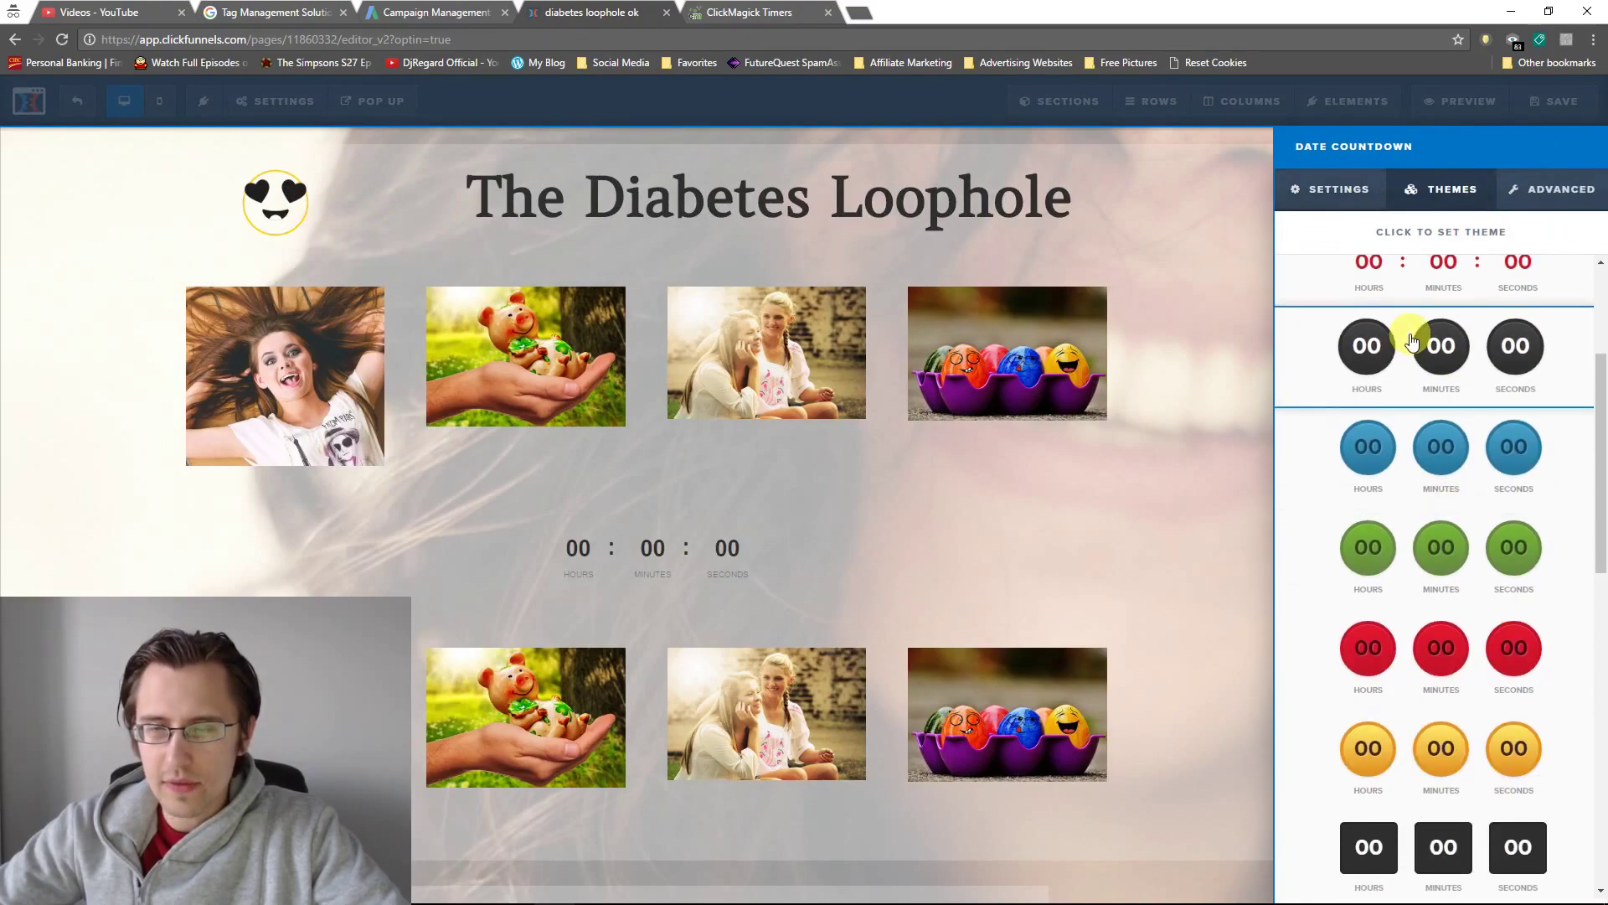
{"action": "scroll", "coordinate": [1486, 363], "scroll_direction": "up", "scroll_amount": 3}
{"action": "scroll", "coordinate": [1424, 545], "scroll_direction": "down", "scroll_amount": 4}
{"action": "scroll", "coordinate": [1414, 610], "scroll_direction": "down", "scroll_amount": 5}
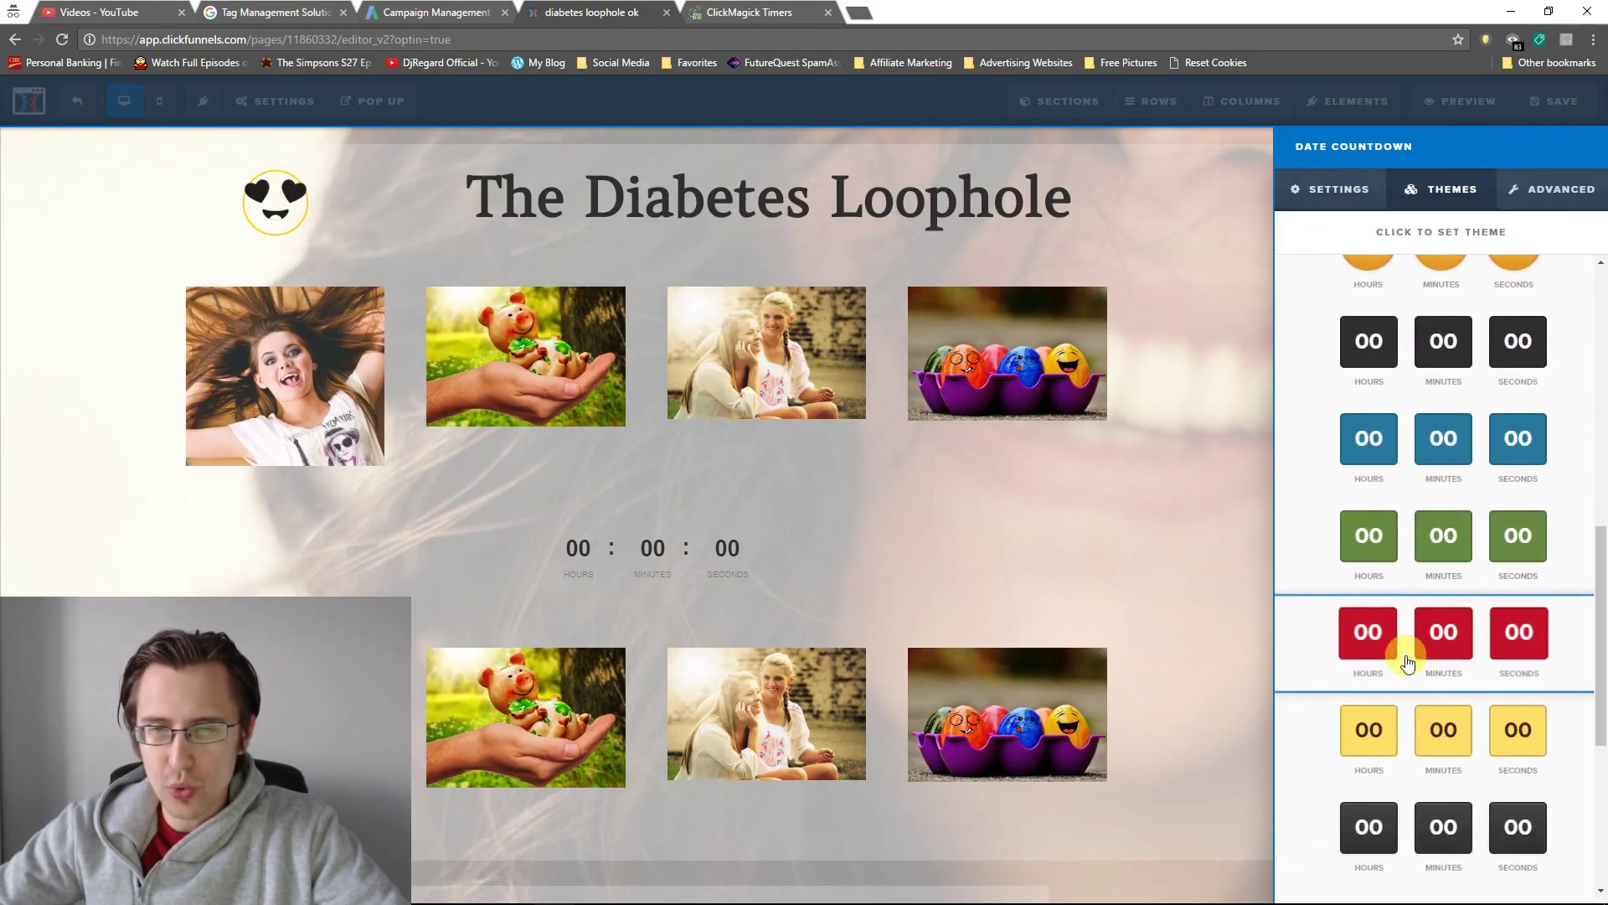
{"action": "scroll", "coordinate": [1382, 413], "scroll_direction": "down", "scroll_amount": 2}
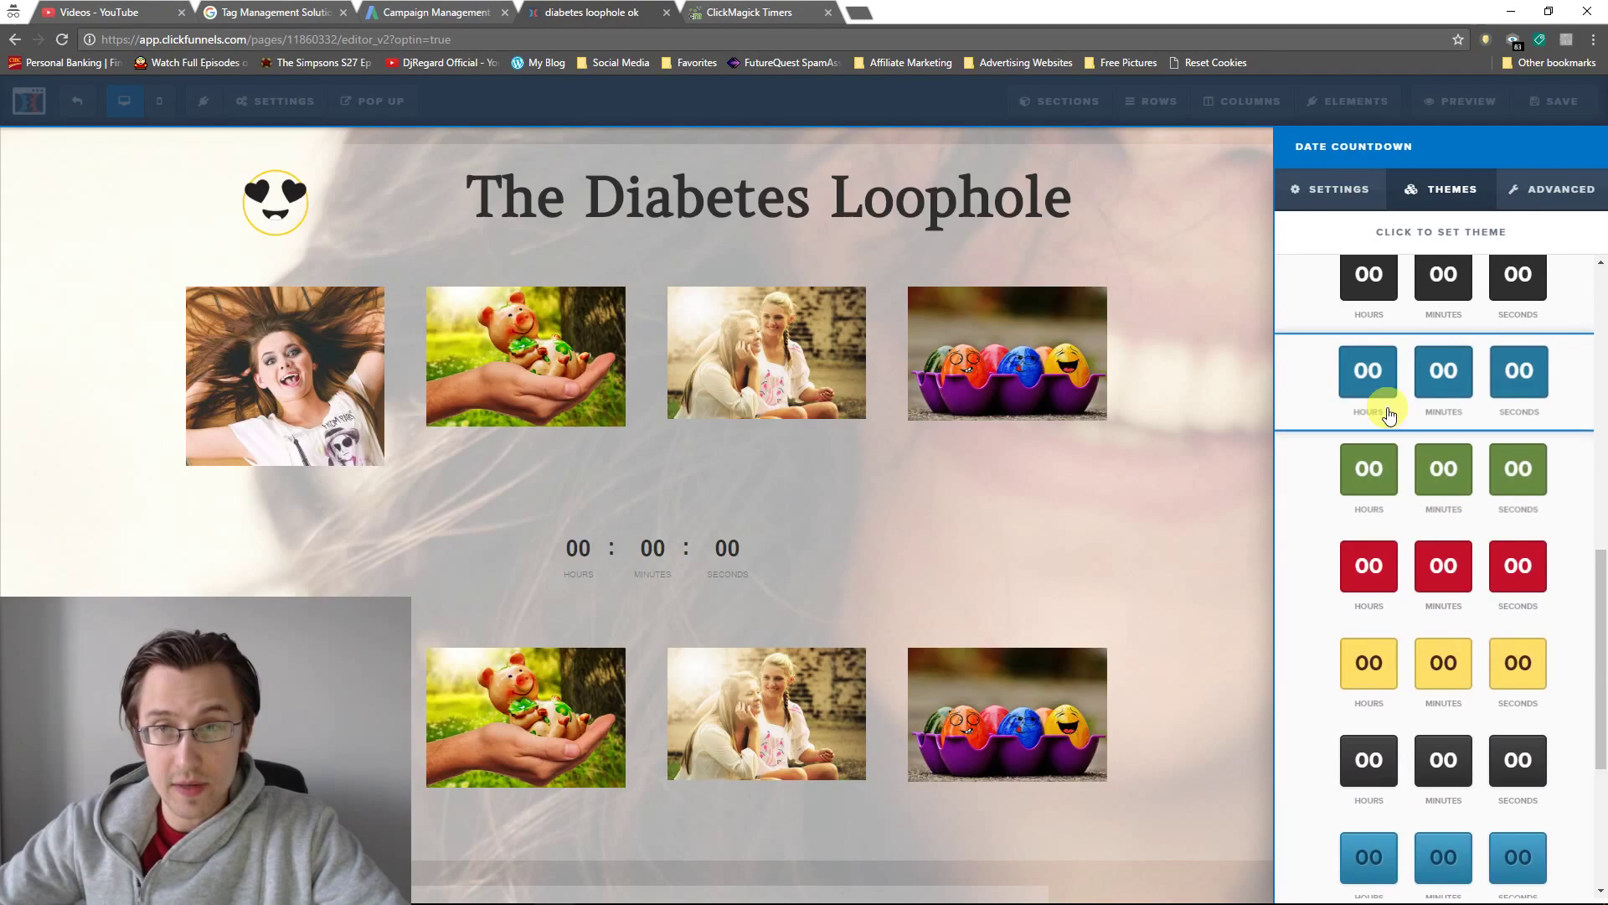
{"action": "scroll", "coordinate": [1382, 413], "scroll_direction": "up", "scroll_amount": 15}
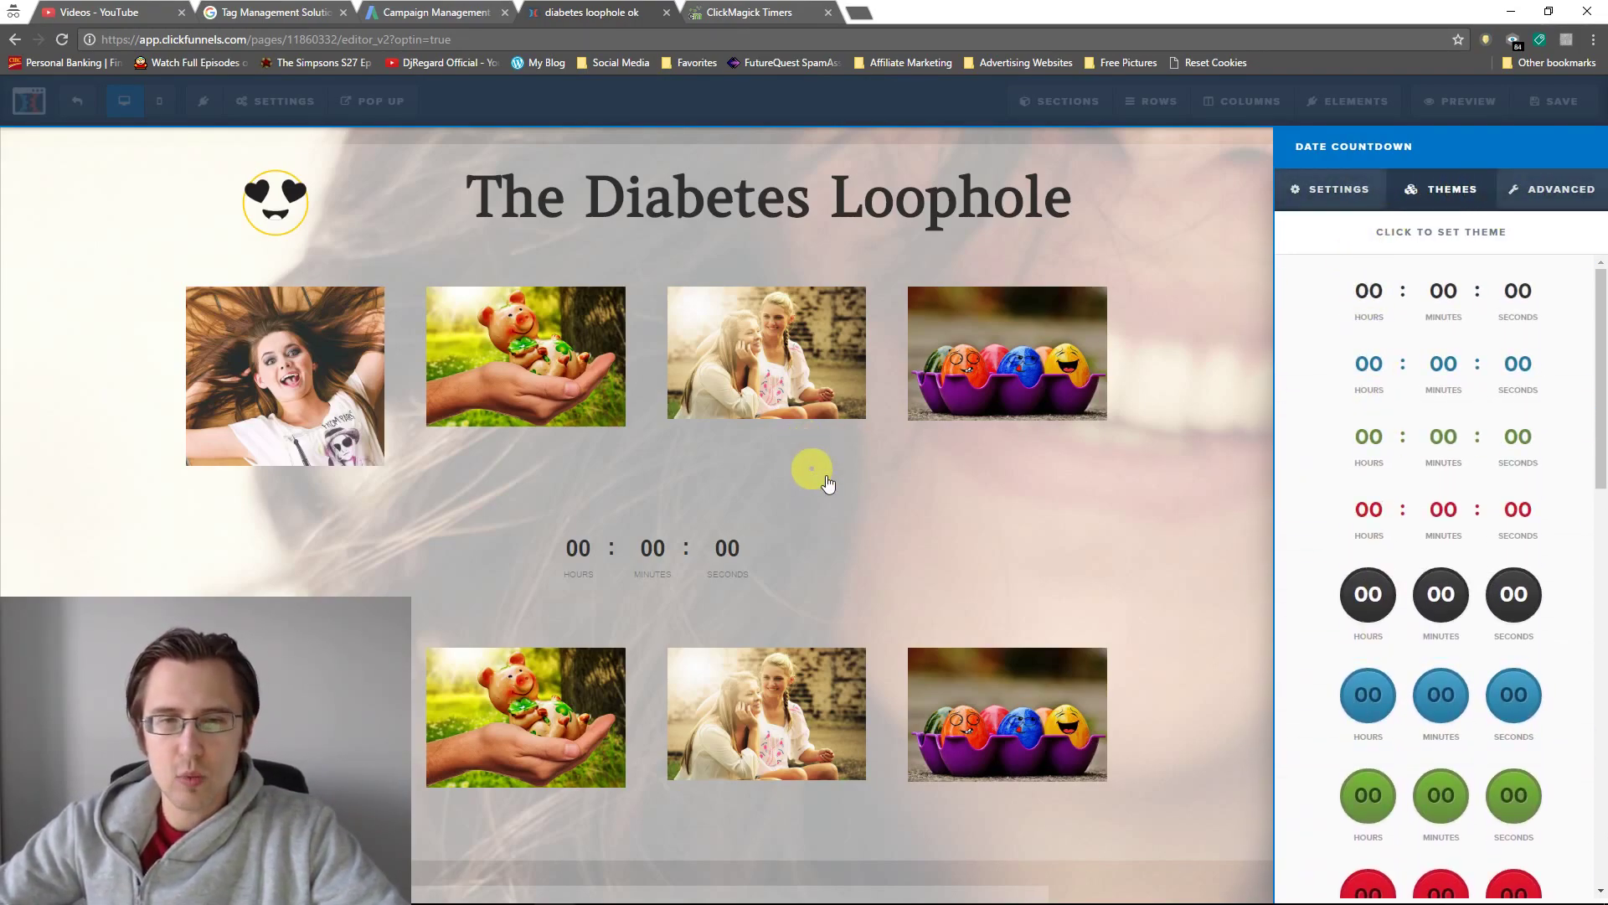
Step: Check the Advanced align, label weight and size options, keeping Center and Normal, then return to ClickMagick
{"action": "left_click", "coordinate": [1545, 203]}
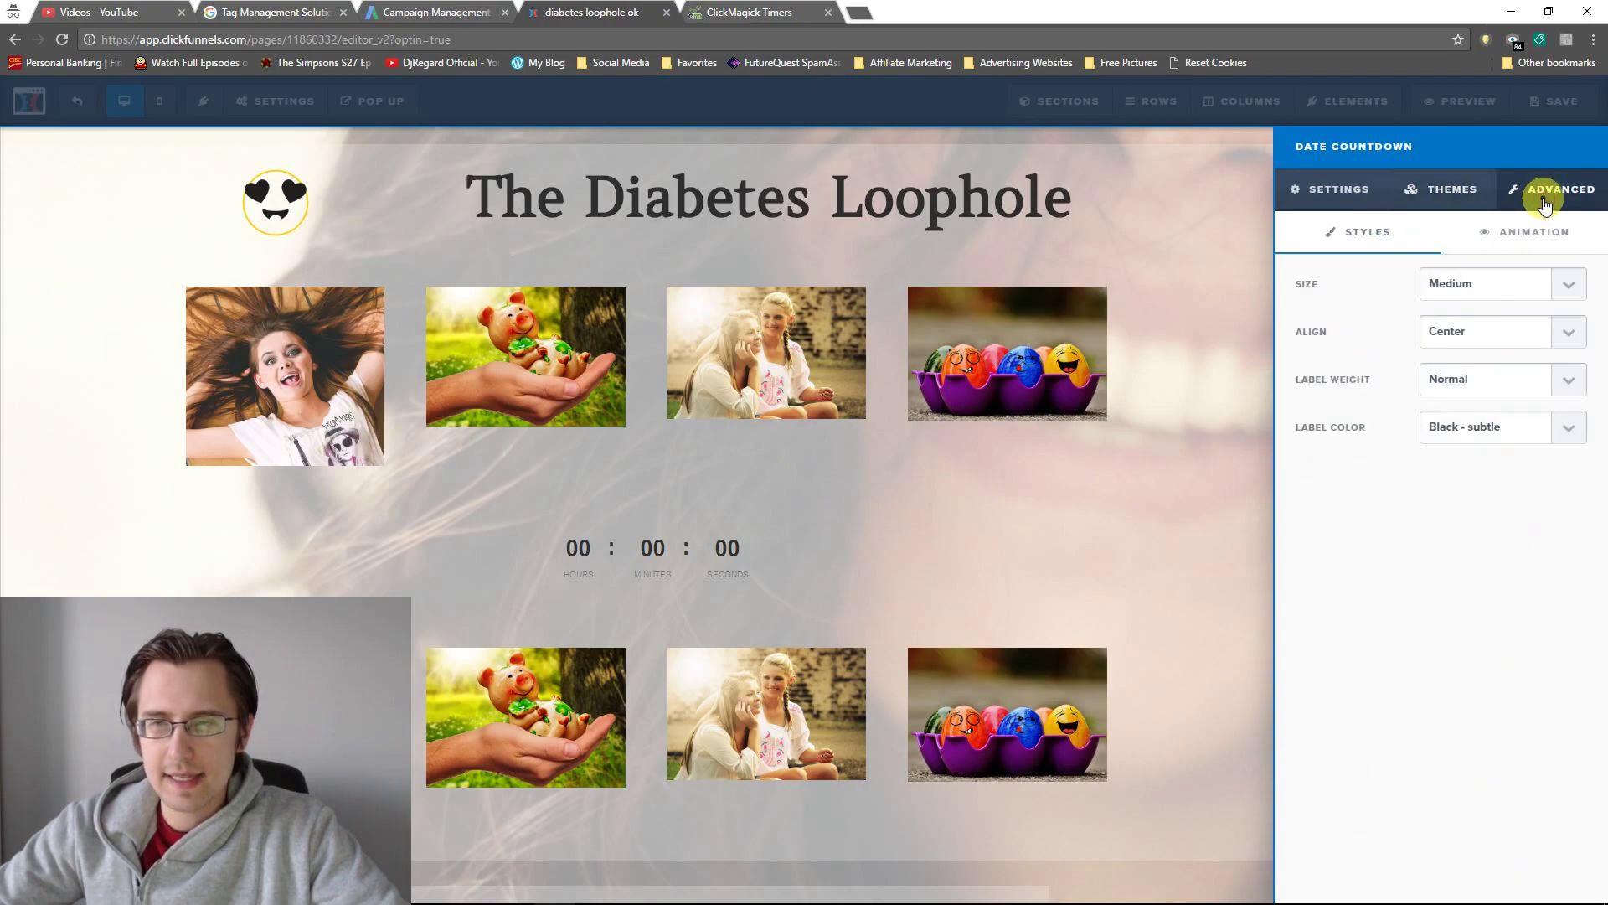
{"action": "left_click", "coordinate": [1481, 350]}
{"action": "left_click", "coordinate": [1475, 366]}
{"action": "left_click", "coordinate": [1489, 383]}
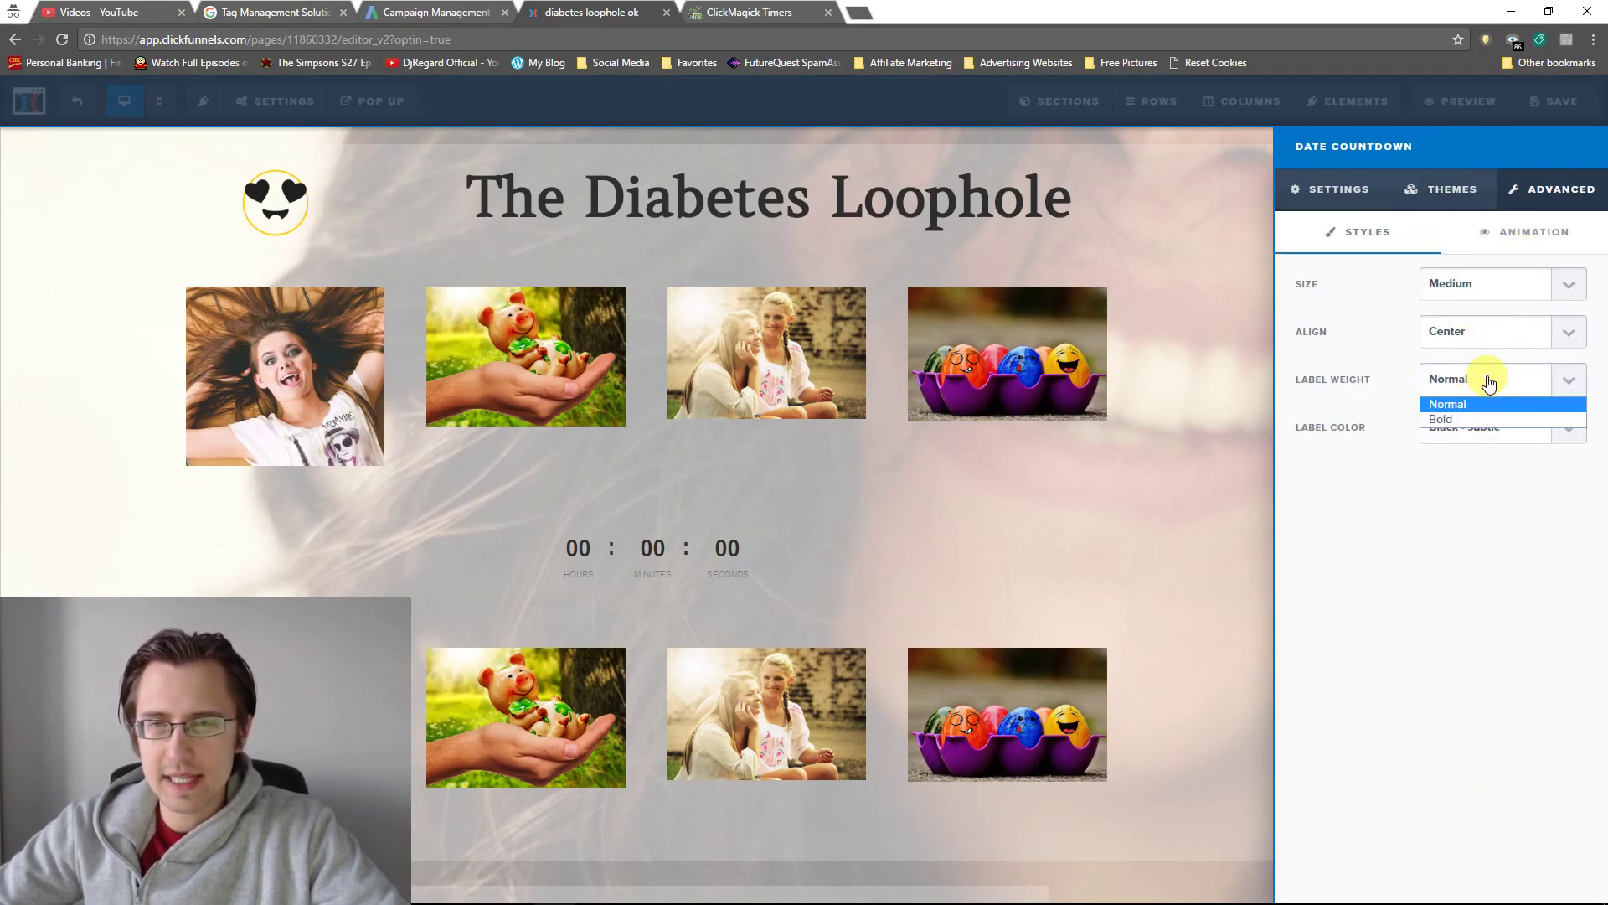
{"action": "left_click", "coordinate": [1475, 404]}
{"action": "left_click", "coordinate": [1456, 285]}
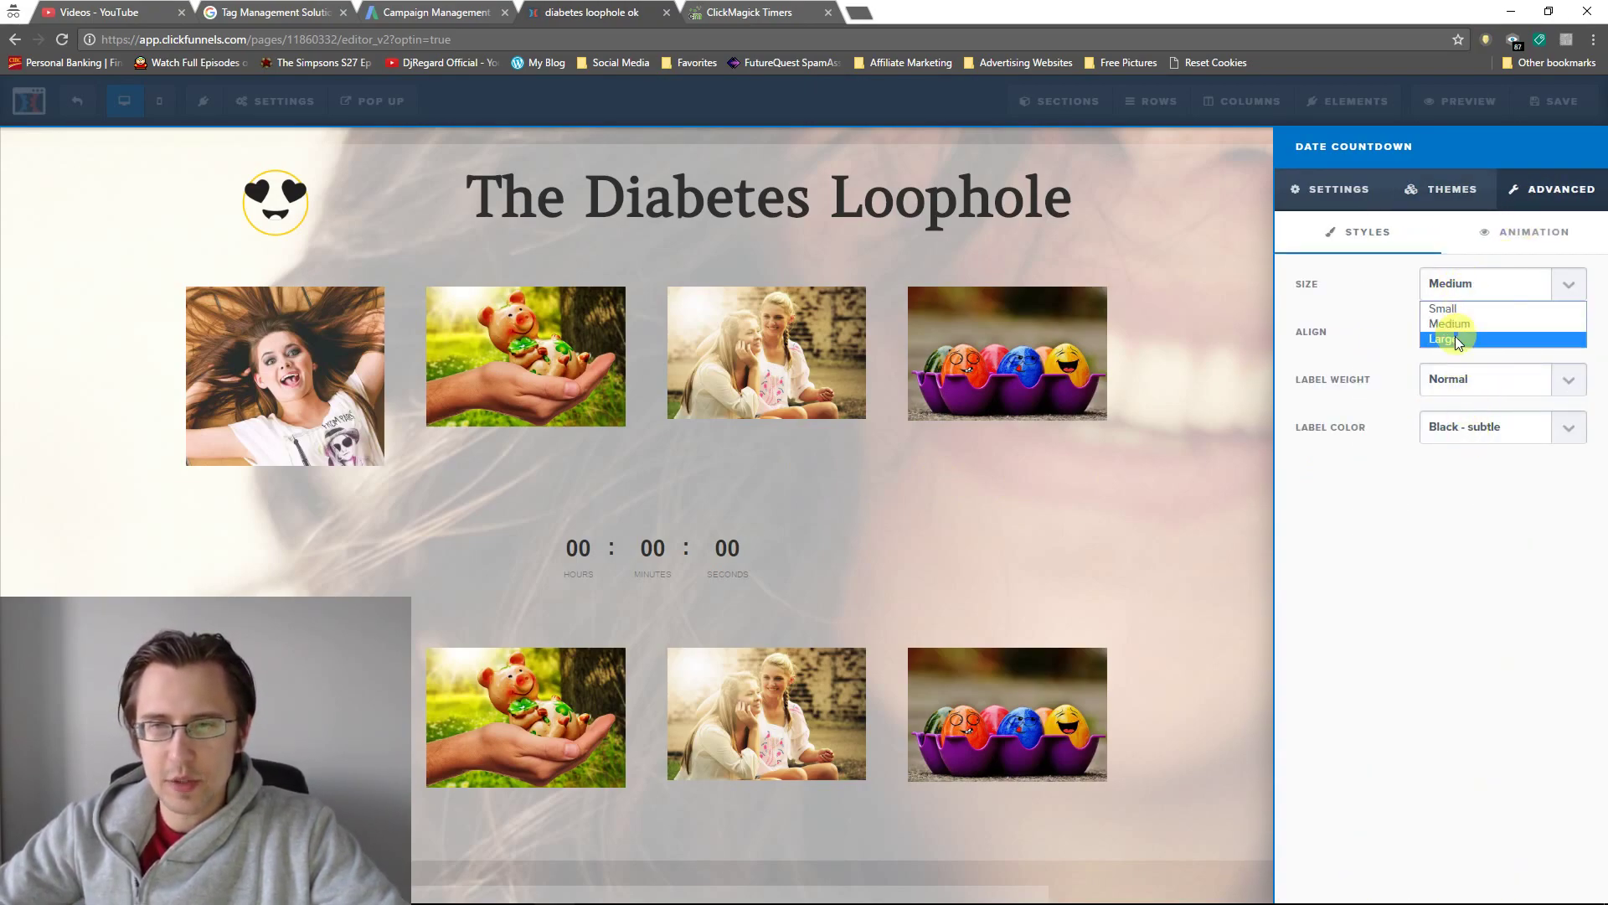
{"action": "left_click", "coordinate": [1023, 499]}
{"action": "left_click", "coordinate": [749, 12]}
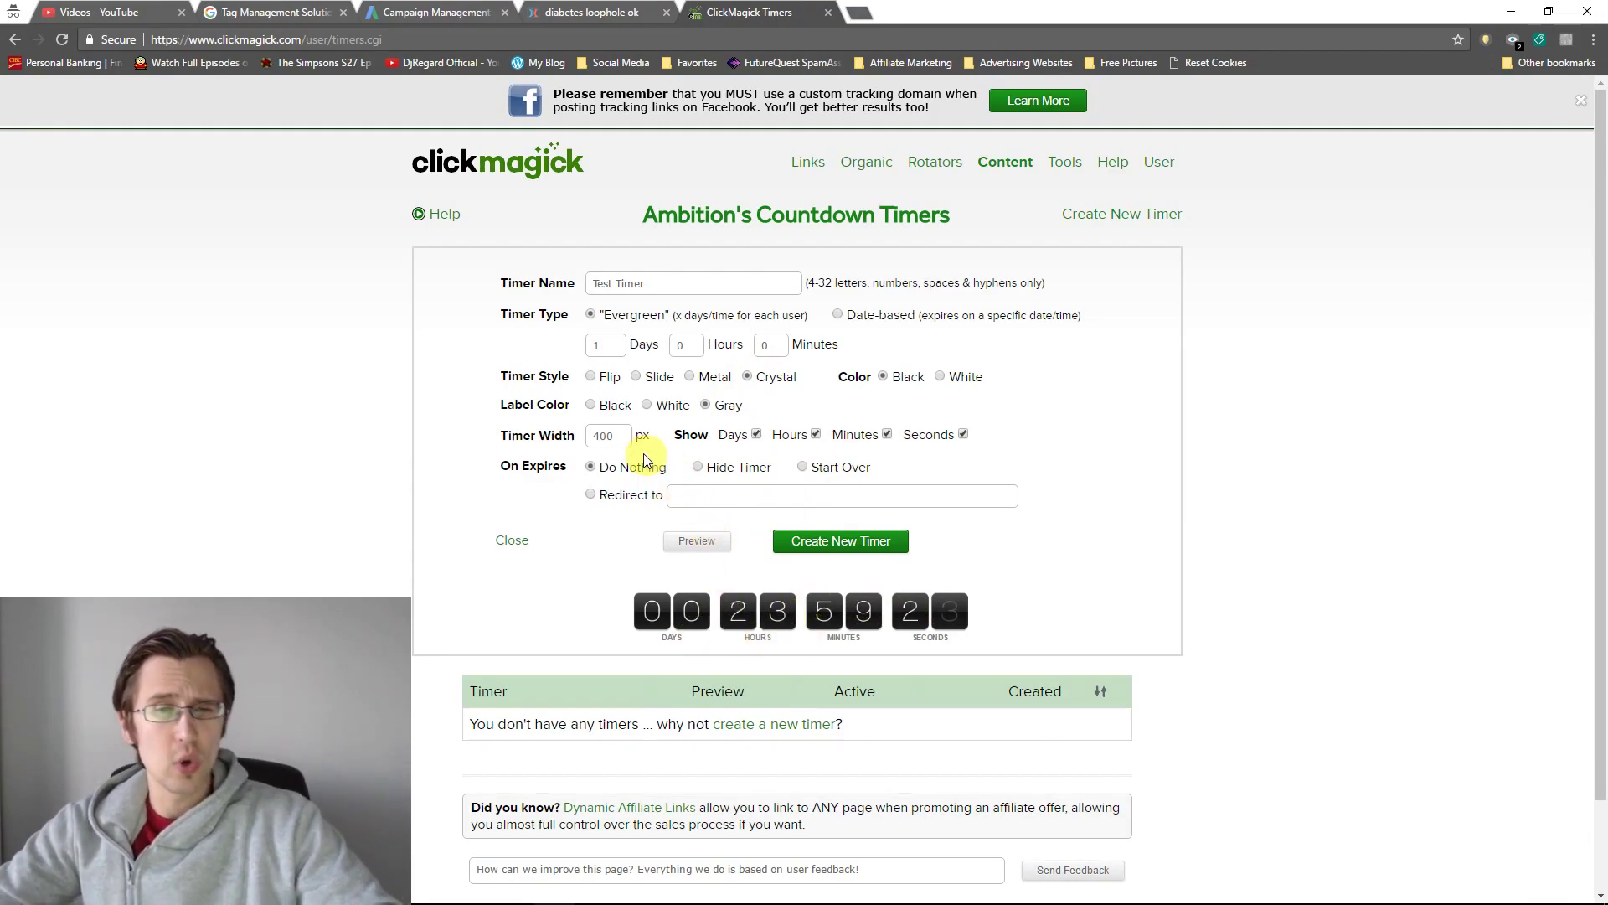
Step: Change the Timer Width from 400 to 600 px and preview the larger countdown
{"action": "left_click", "coordinate": [620, 436]}
{"action": "double_click", "coordinate": [620, 436]}
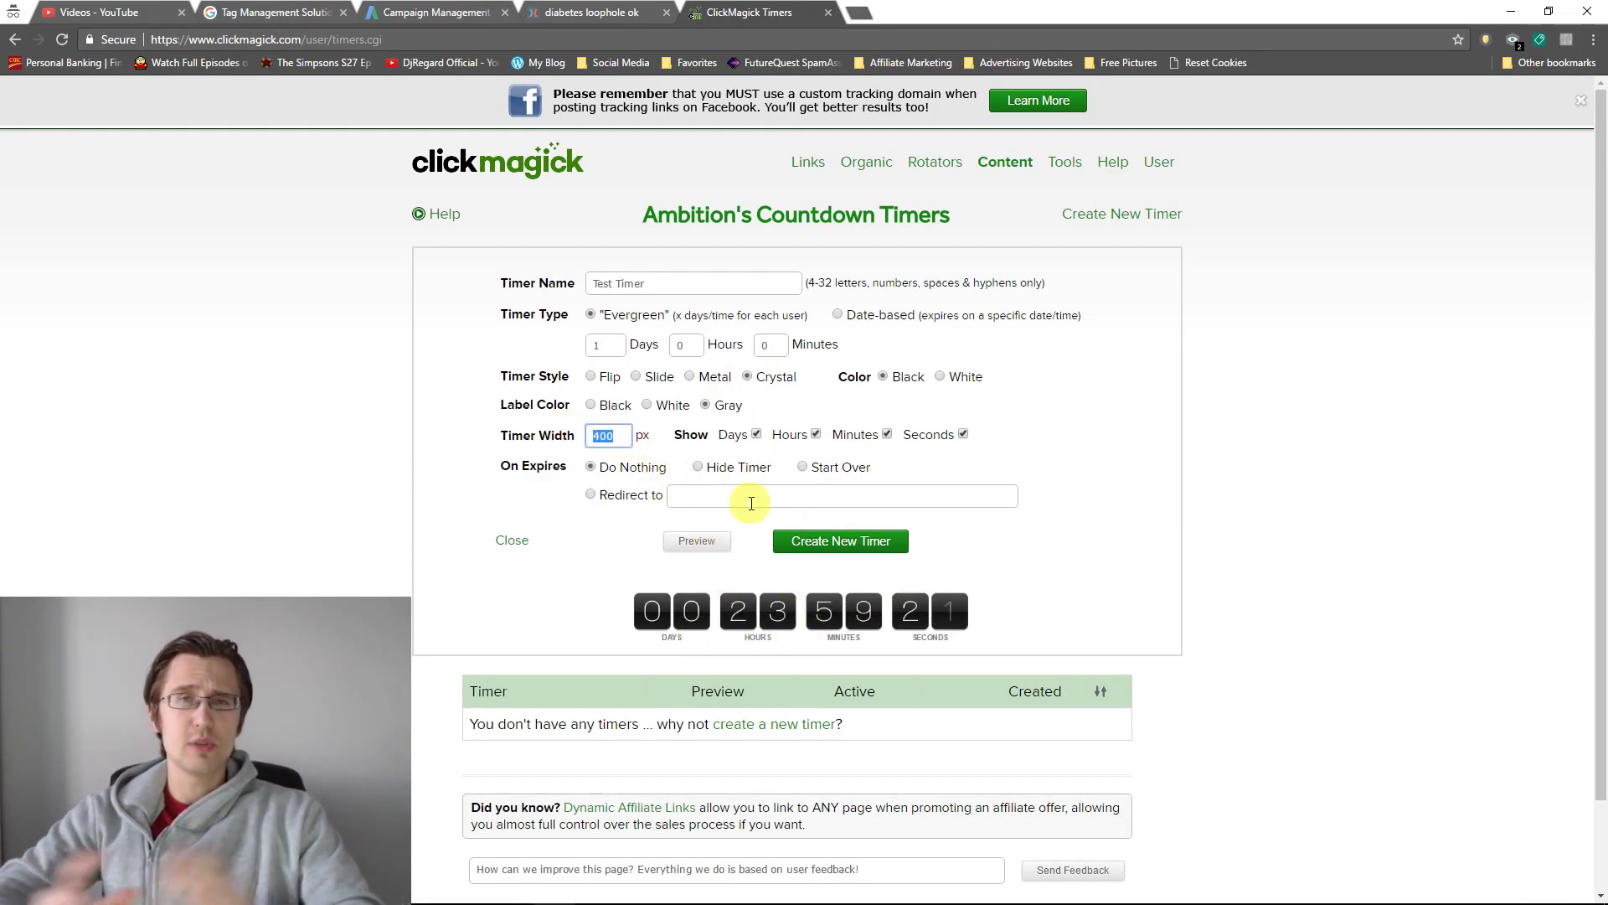
{"action": "type", "text": "6"}
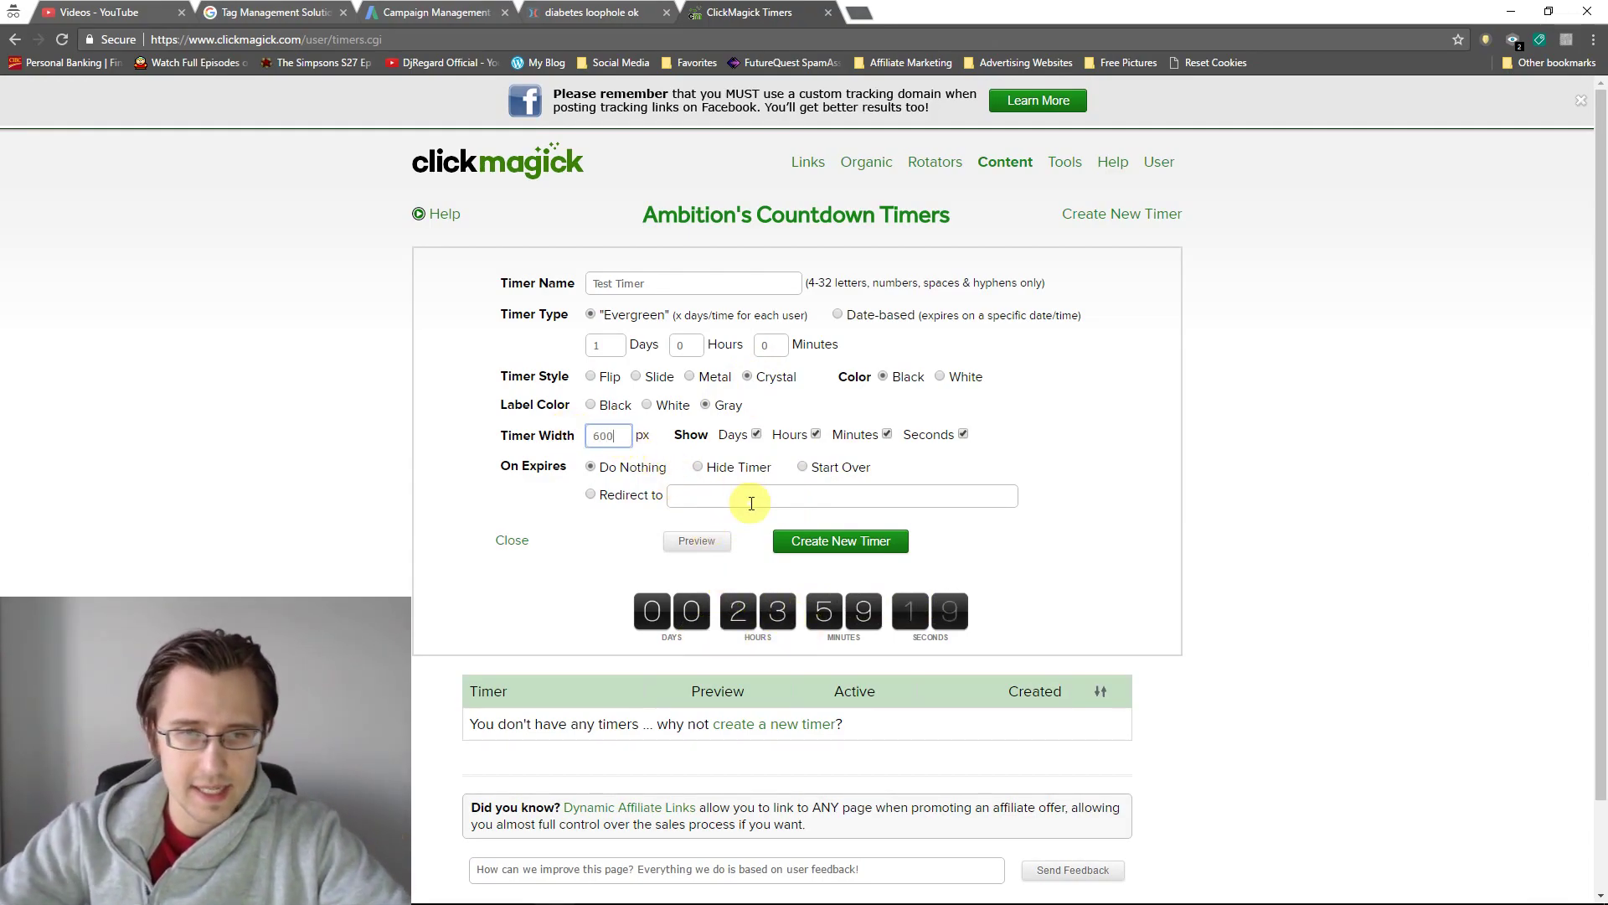
{"action": "left_click", "coordinate": [694, 546]}
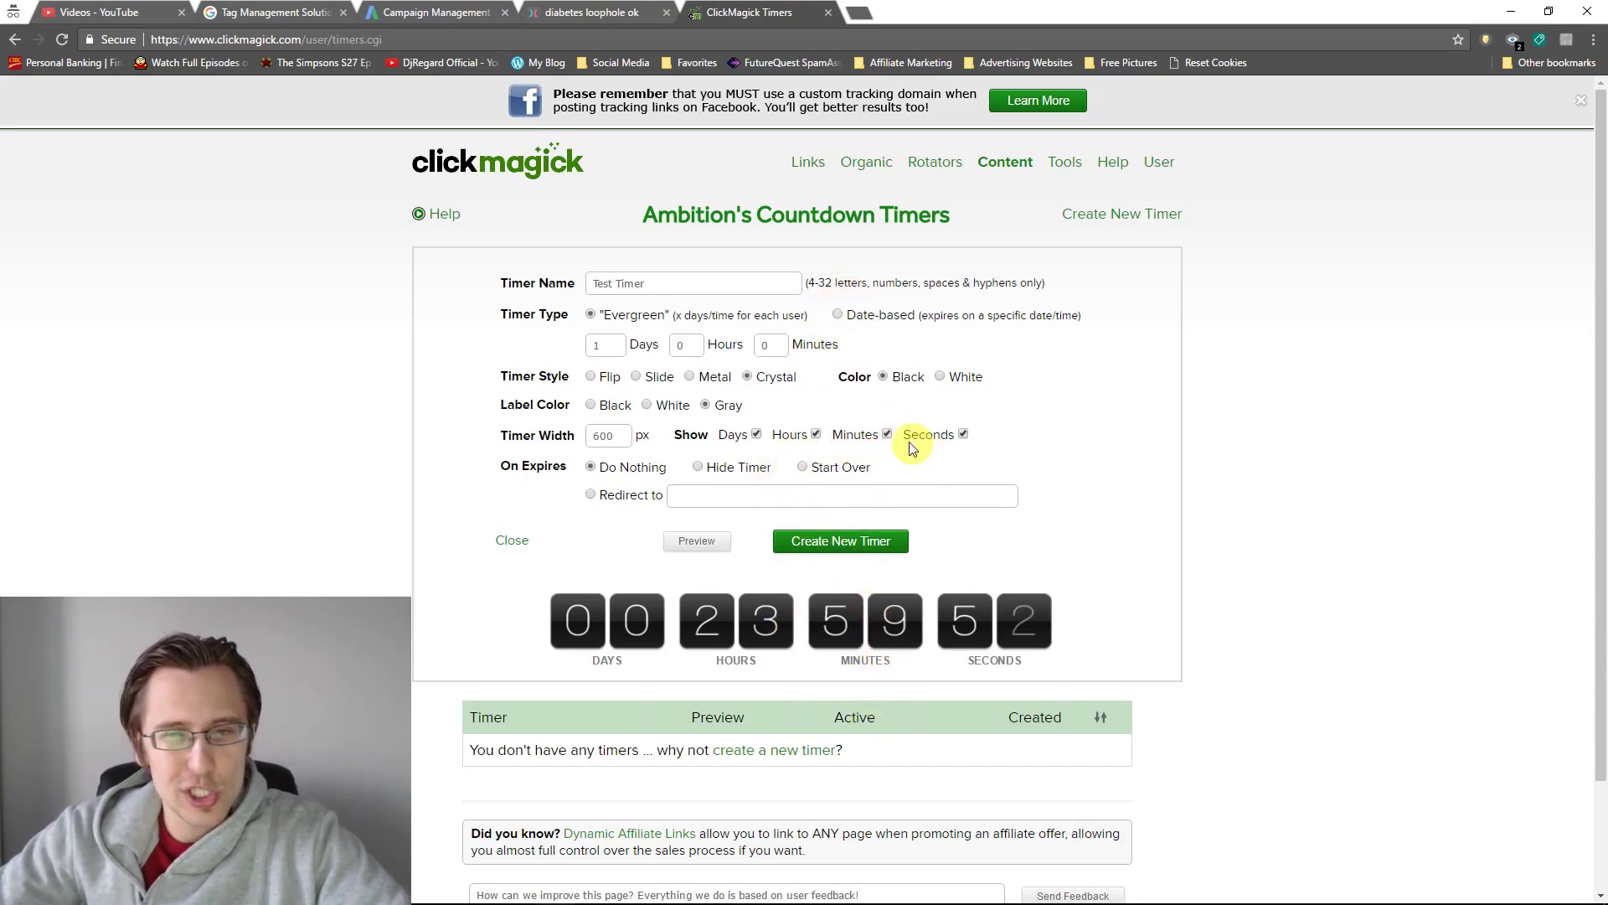
Step: Set Days to 2 and toggle Show Days off and on with previews, ending with days shown
{"action": "left_click", "coordinate": [756, 433]}
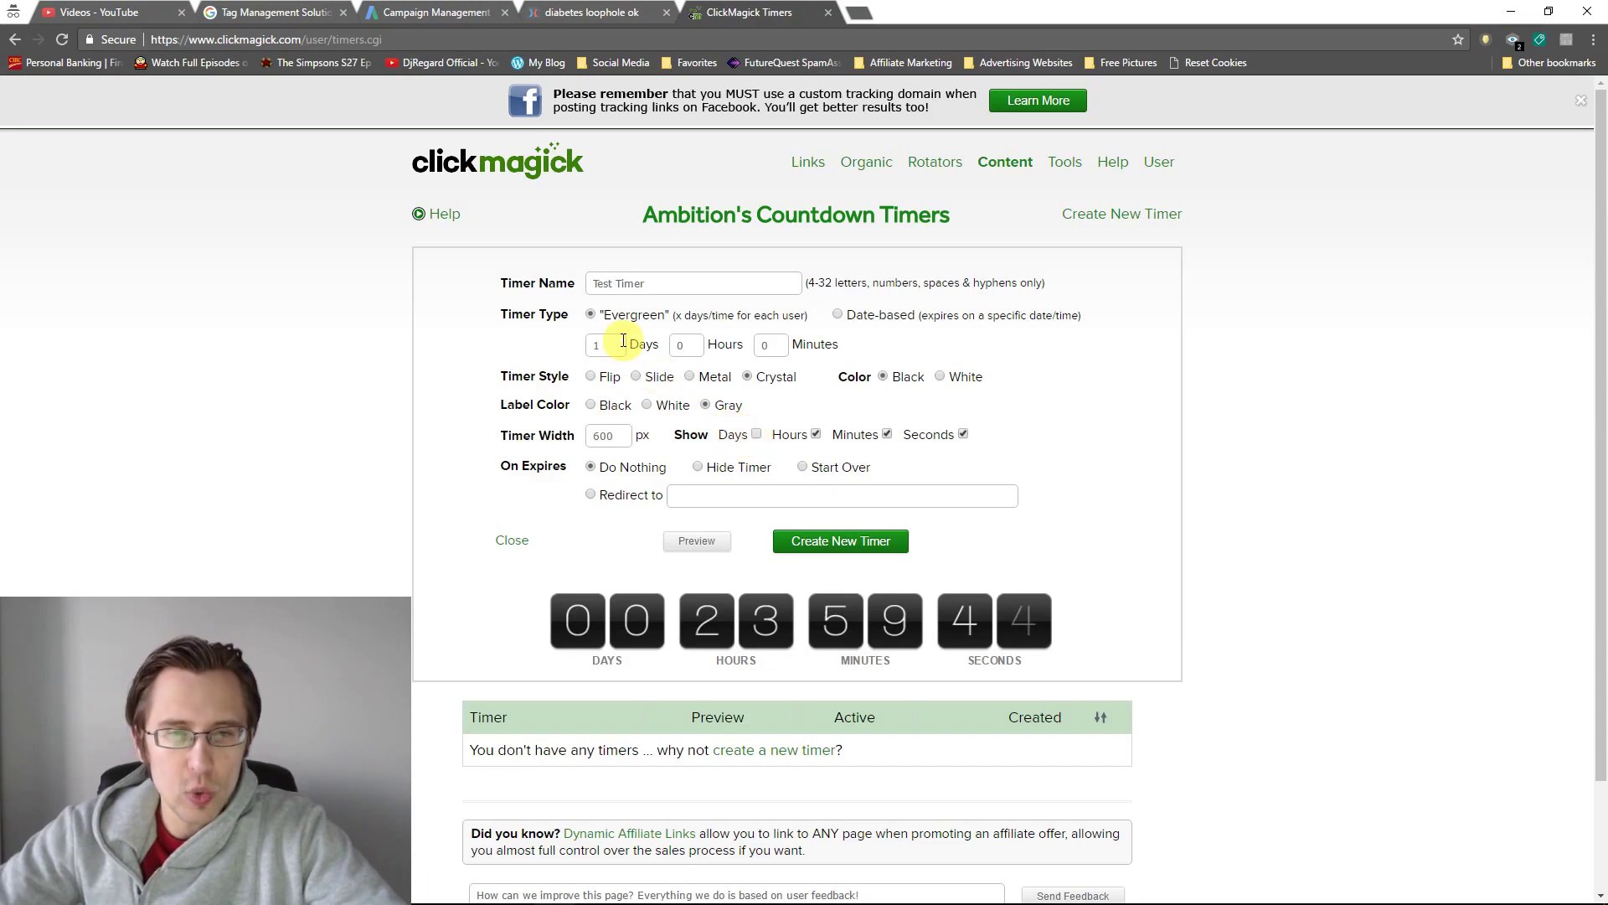
{"action": "type", "text": "2"}
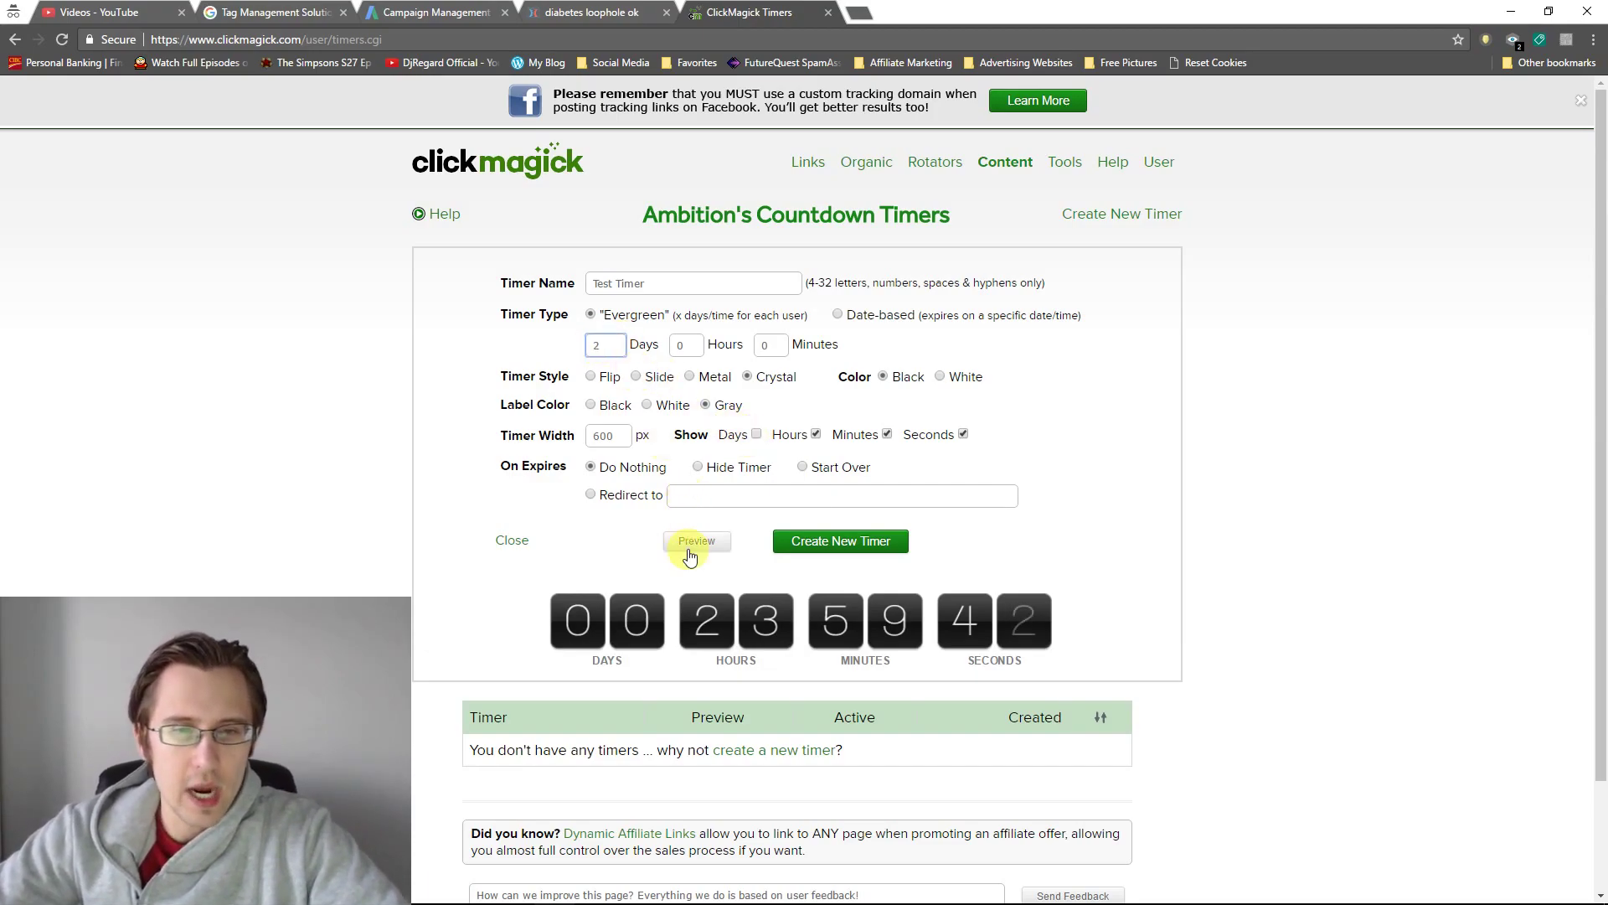
{"action": "left_click", "coordinate": [686, 550]}
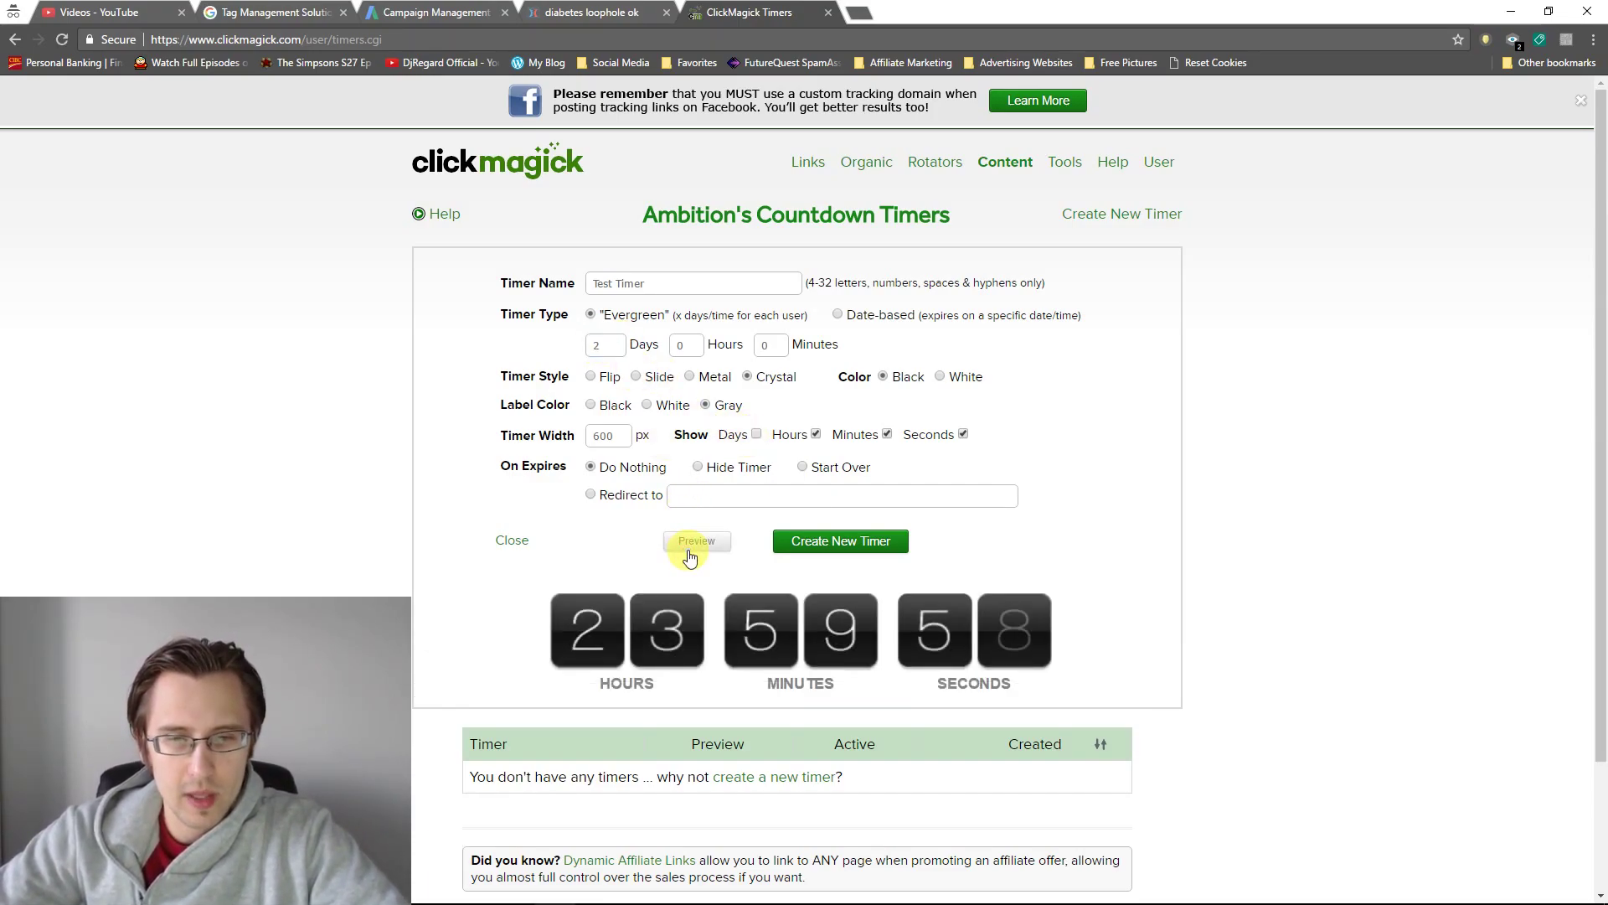
{"action": "right_click", "coordinate": [693, 543]}
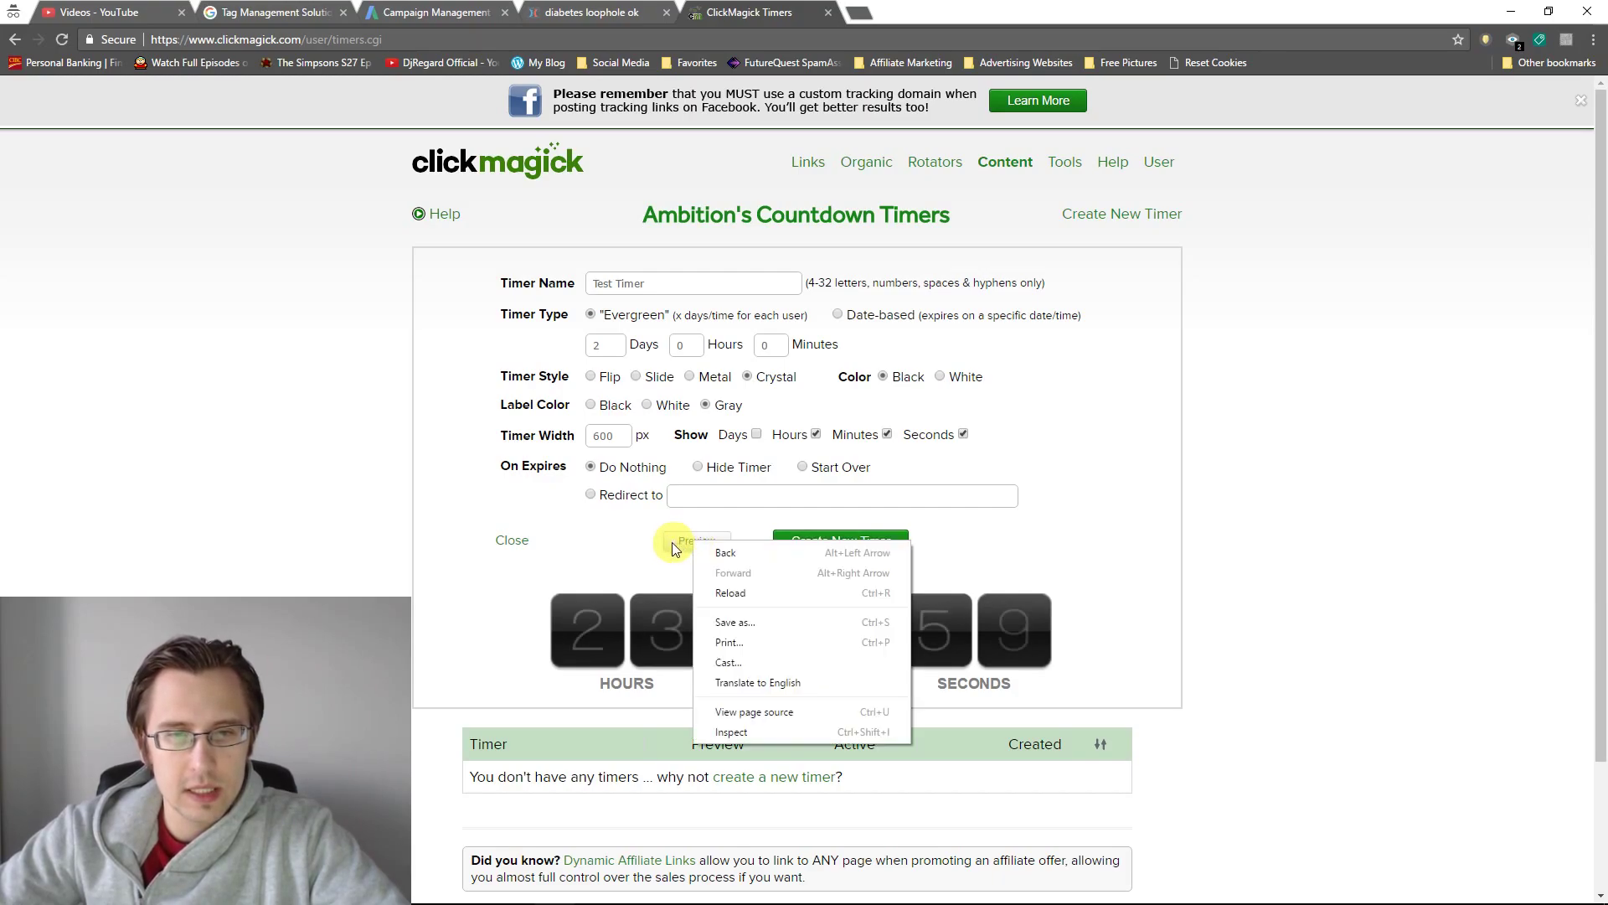
{"action": "left_click", "coordinate": [688, 543]}
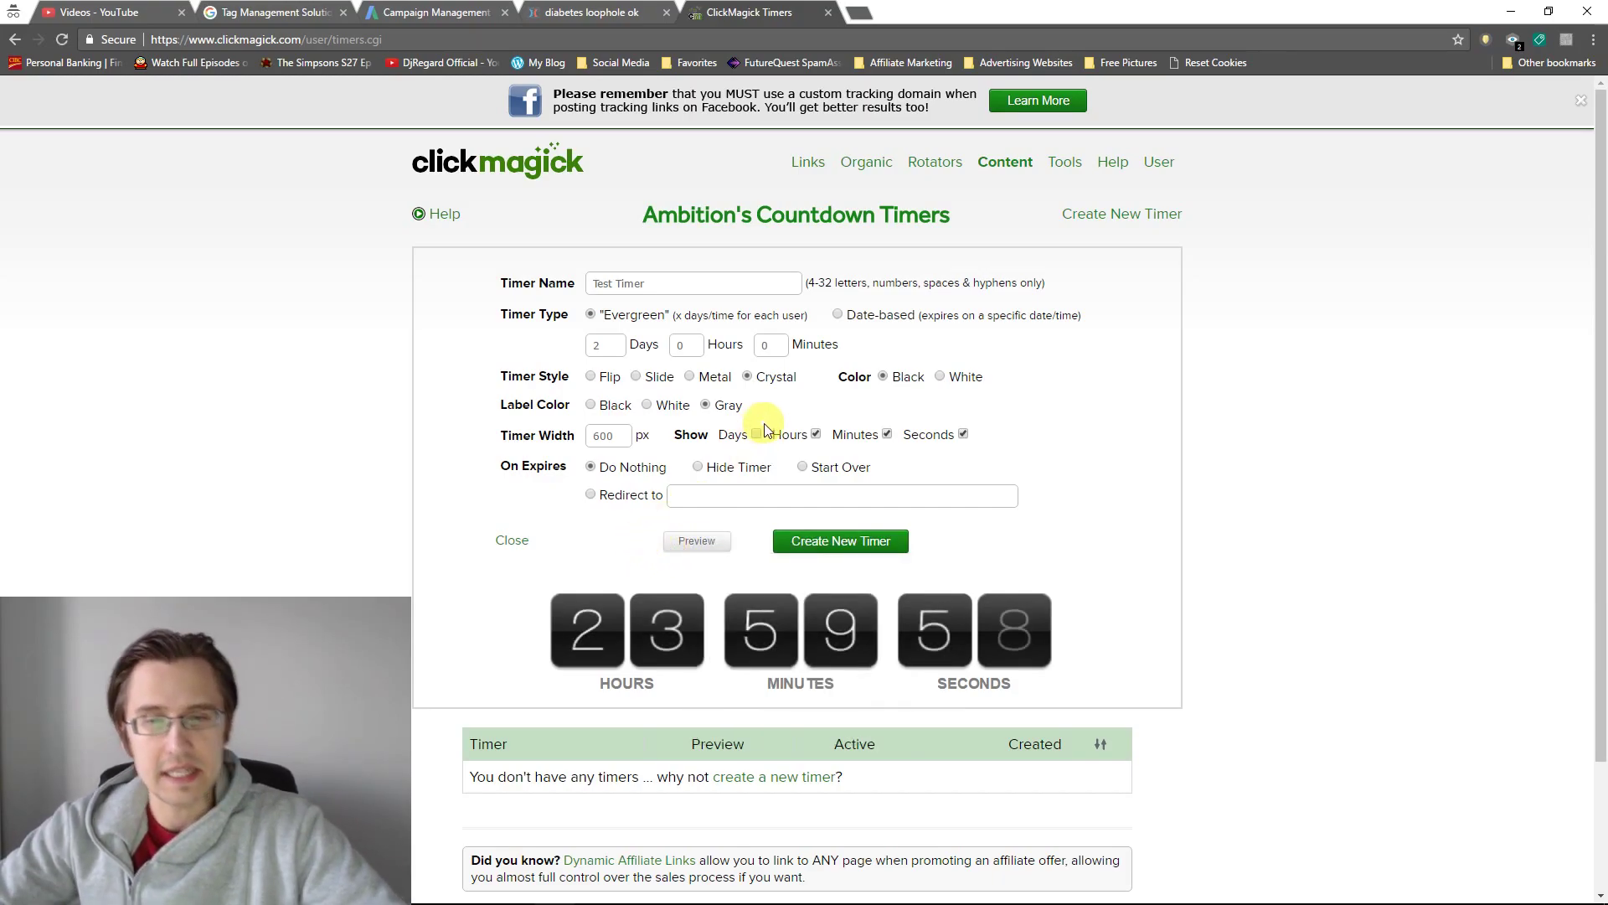
{"action": "left_click", "coordinate": [702, 543]}
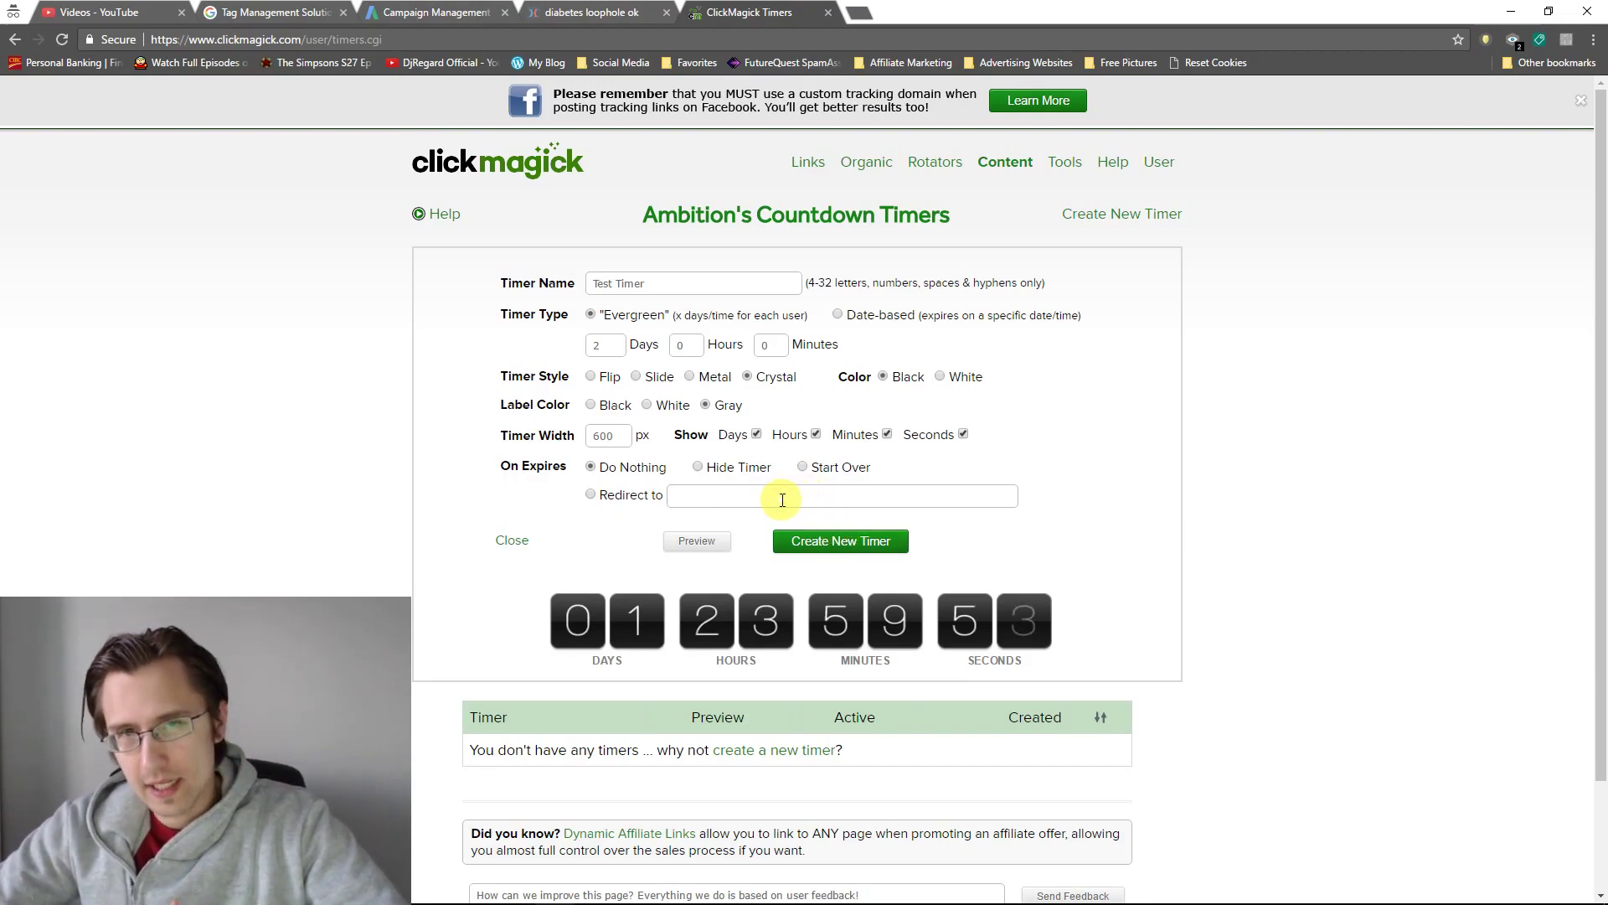
{"action": "left_click", "coordinate": [756, 435]}
{"action": "left_click", "coordinate": [689, 542]}
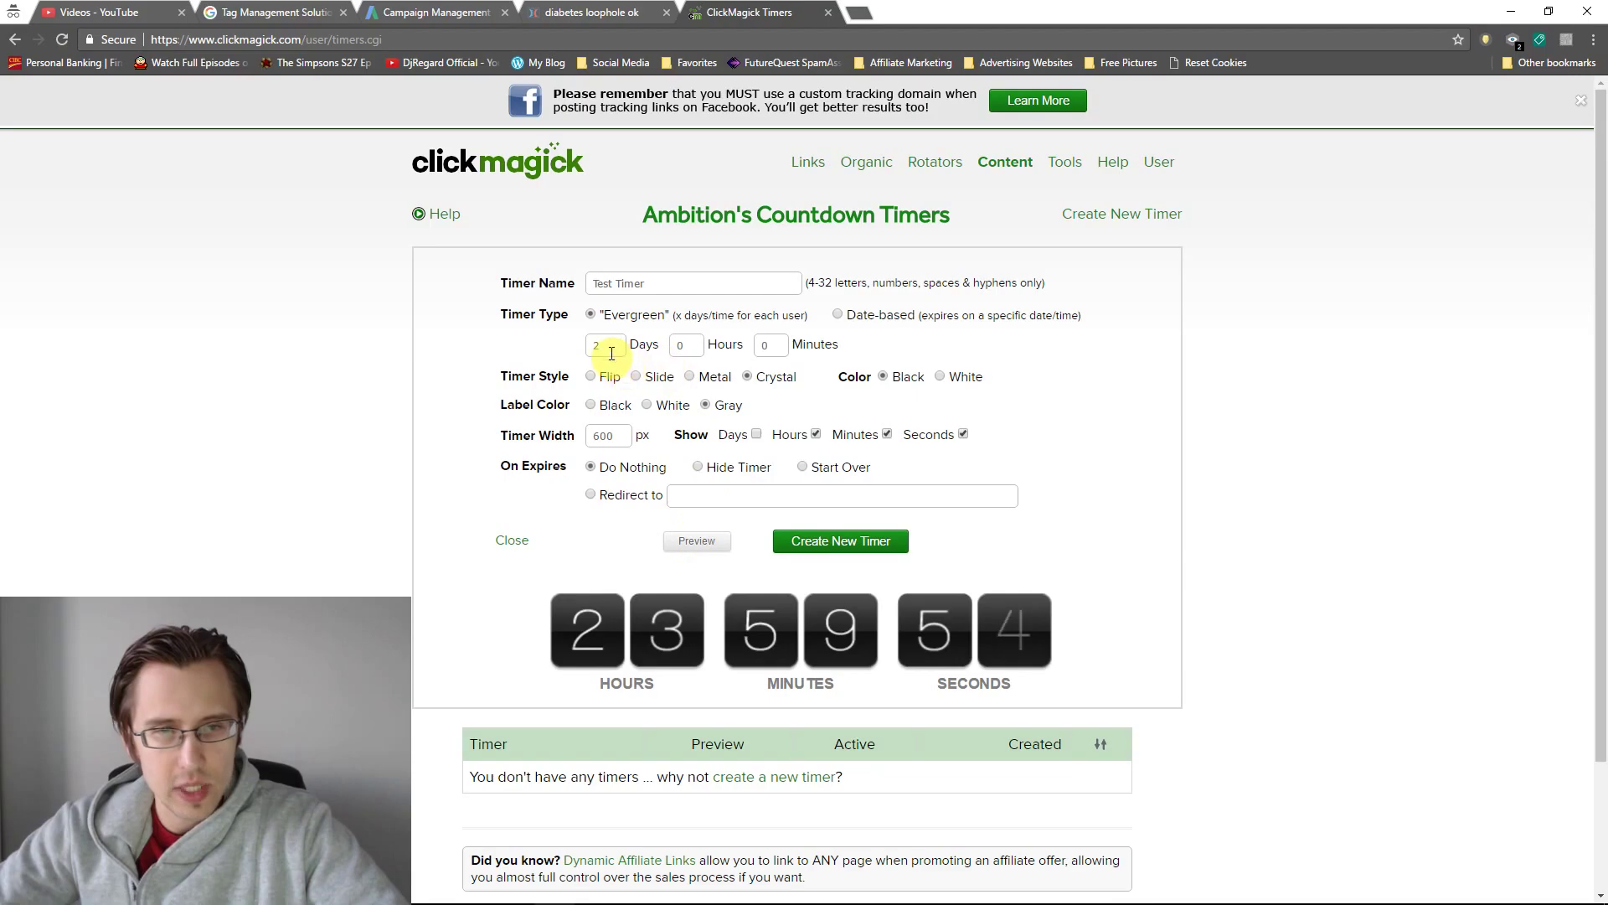
{"action": "left_click", "coordinate": [757, 435]}
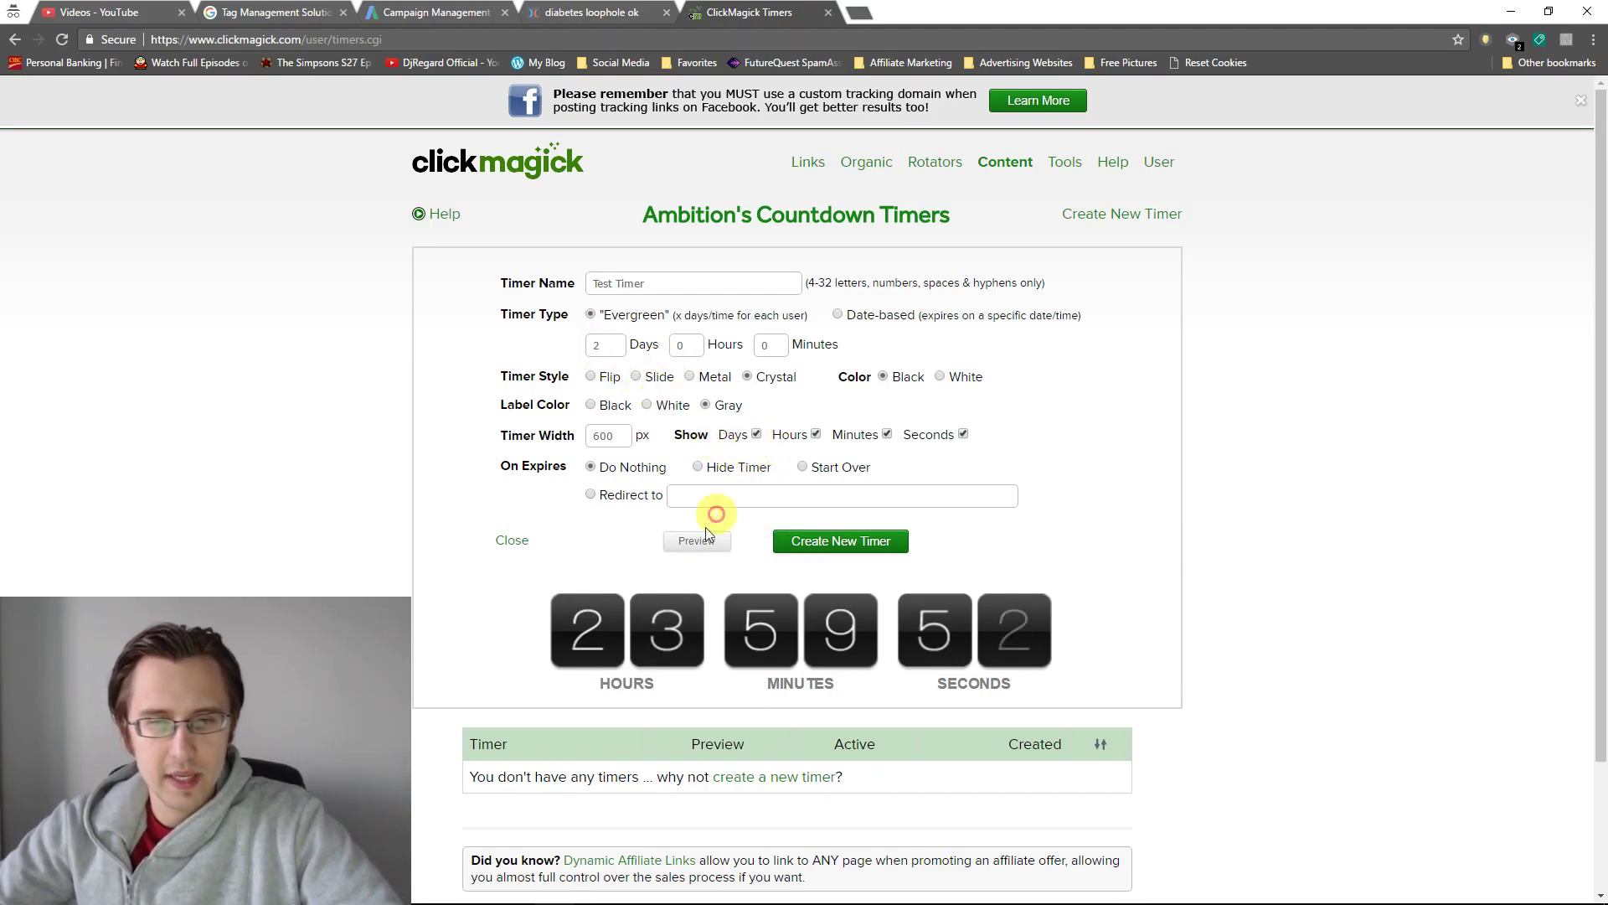
{"action": "left_click", "coordinate": [690, 541]}
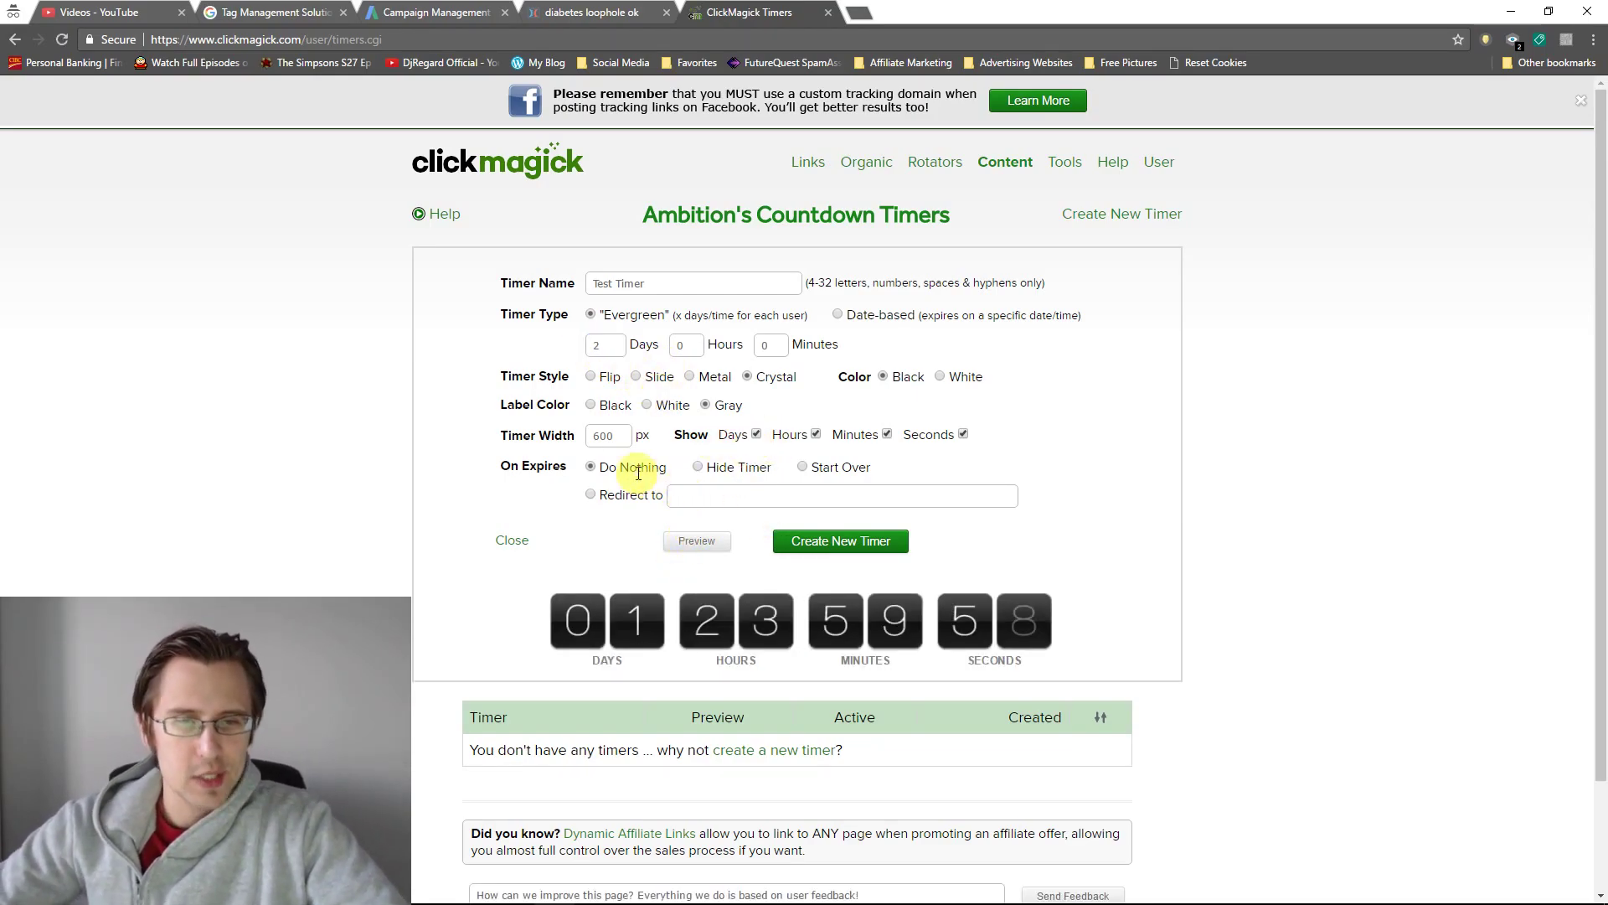
Step: Preview Label Color in Black and White, keeping the countdown labels Black
{"action": "left_click_drag", "start_coordinate": [501, 404], "coordinate": [568, 407]}
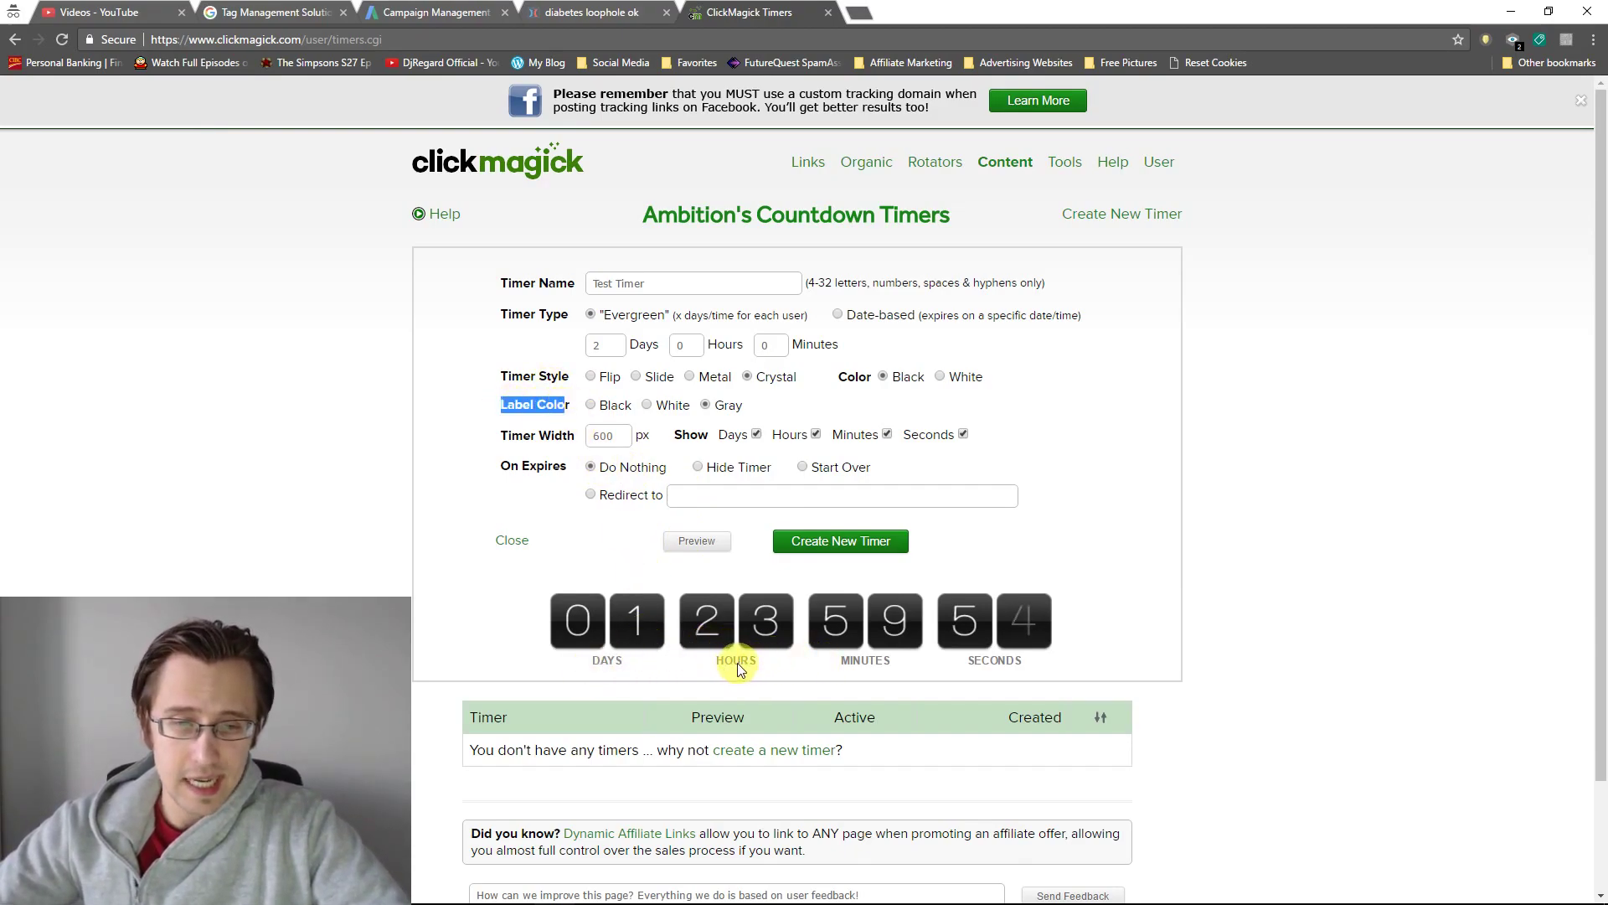
{"action": "left_click", "coordinate": [591, 405]}
{"action": "left_click", "coordinate": [670, 549]}
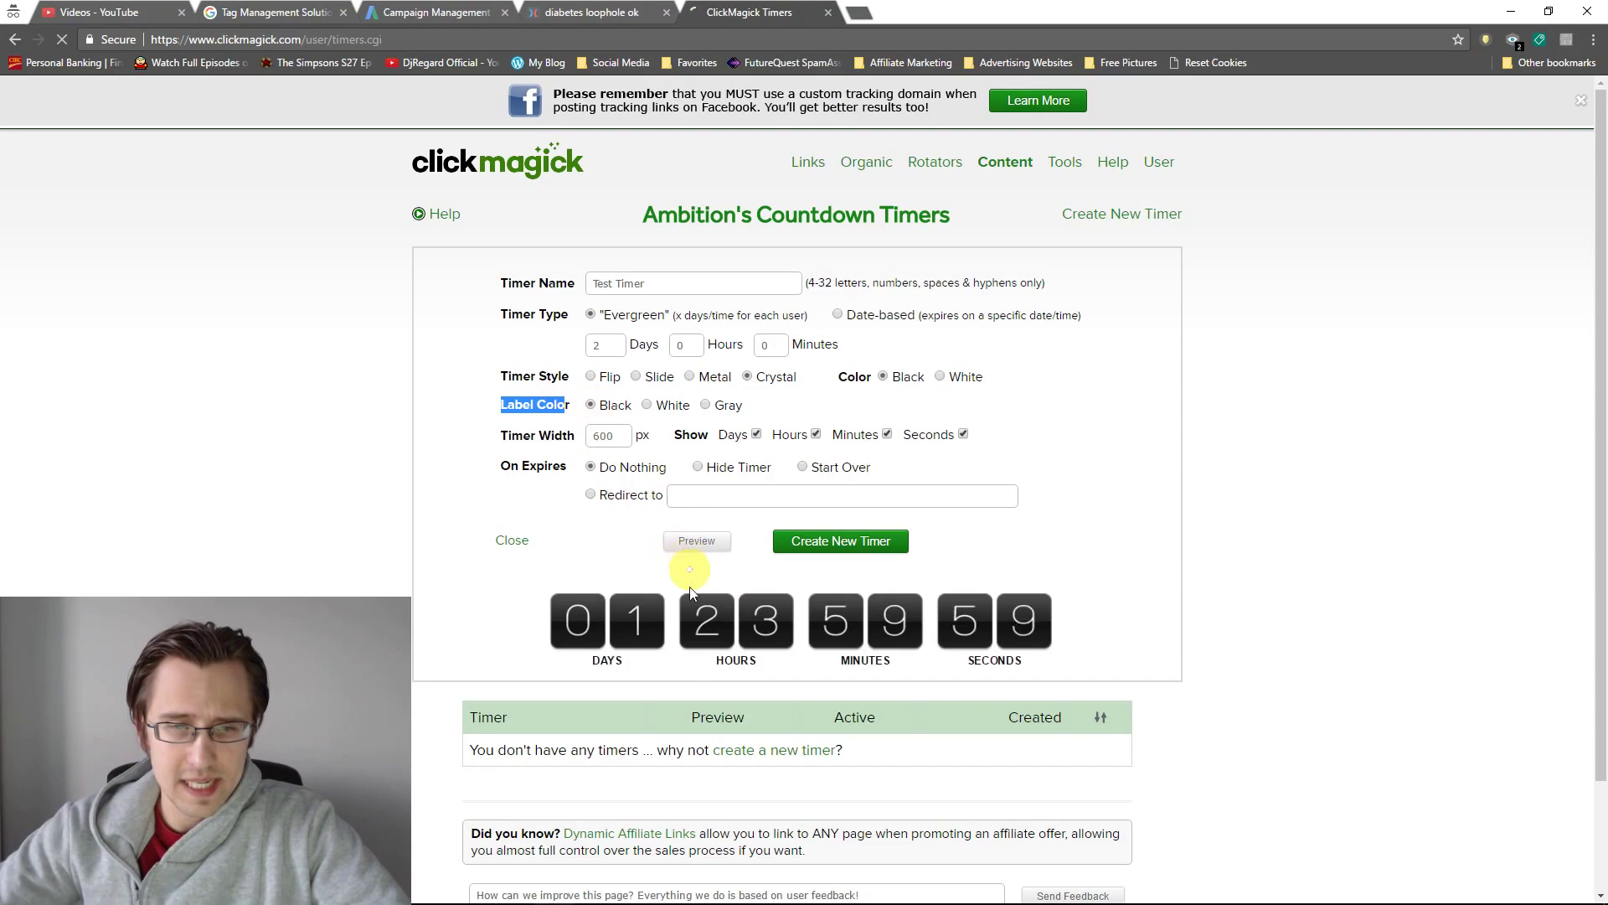
{"action": "left_click", "coordinate": [647, 406]}
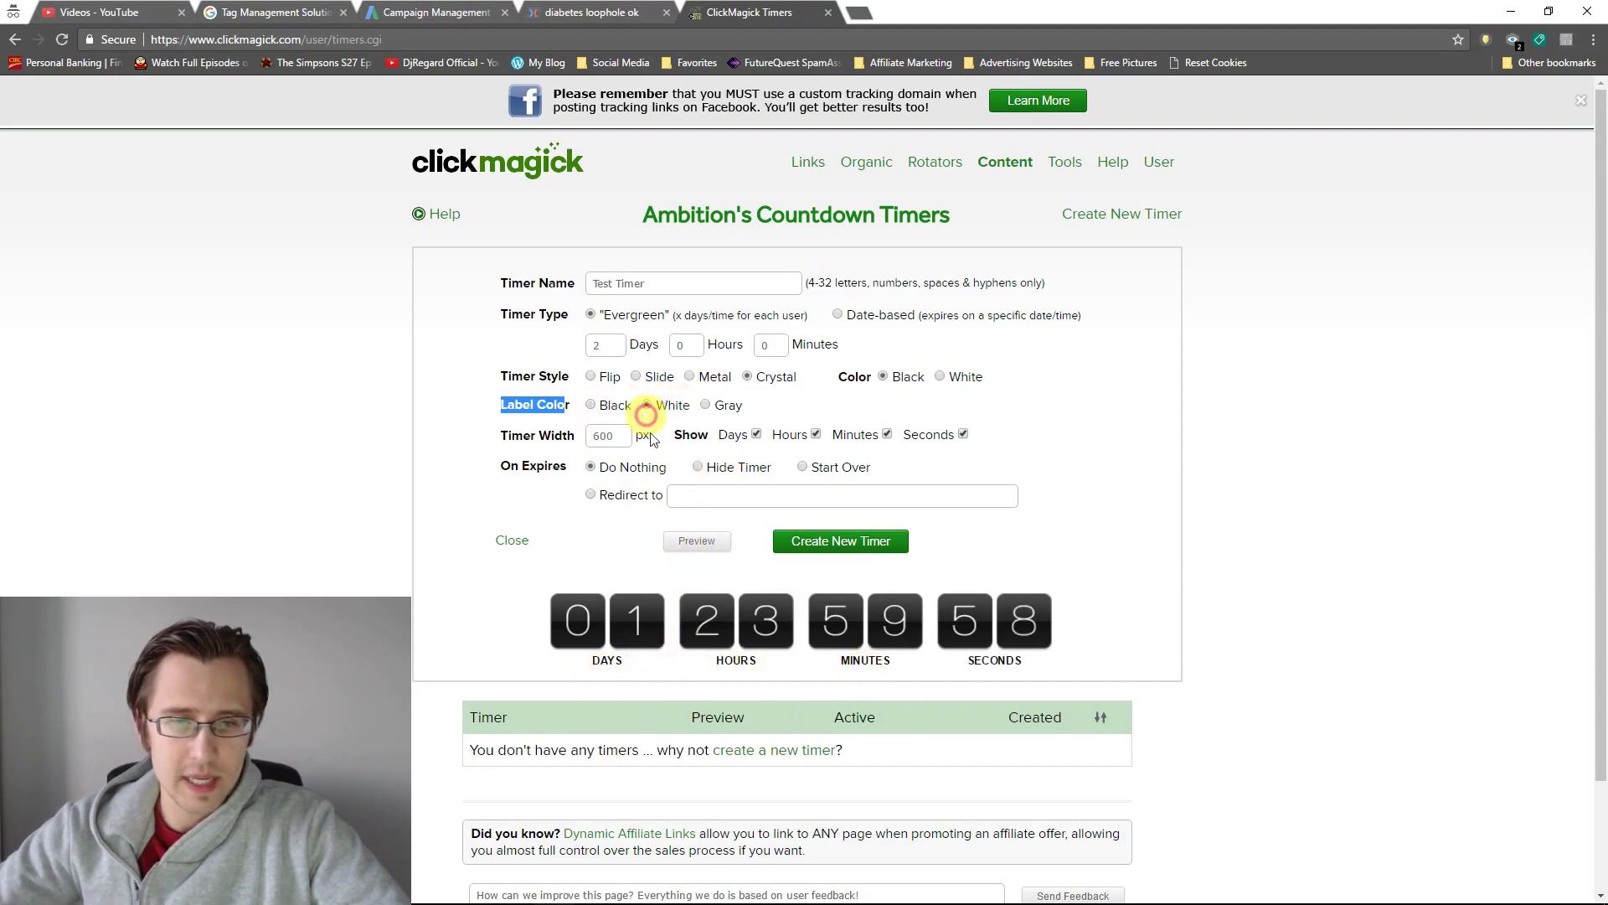
{"action": "left_click", "coordinate": [697, 542]}
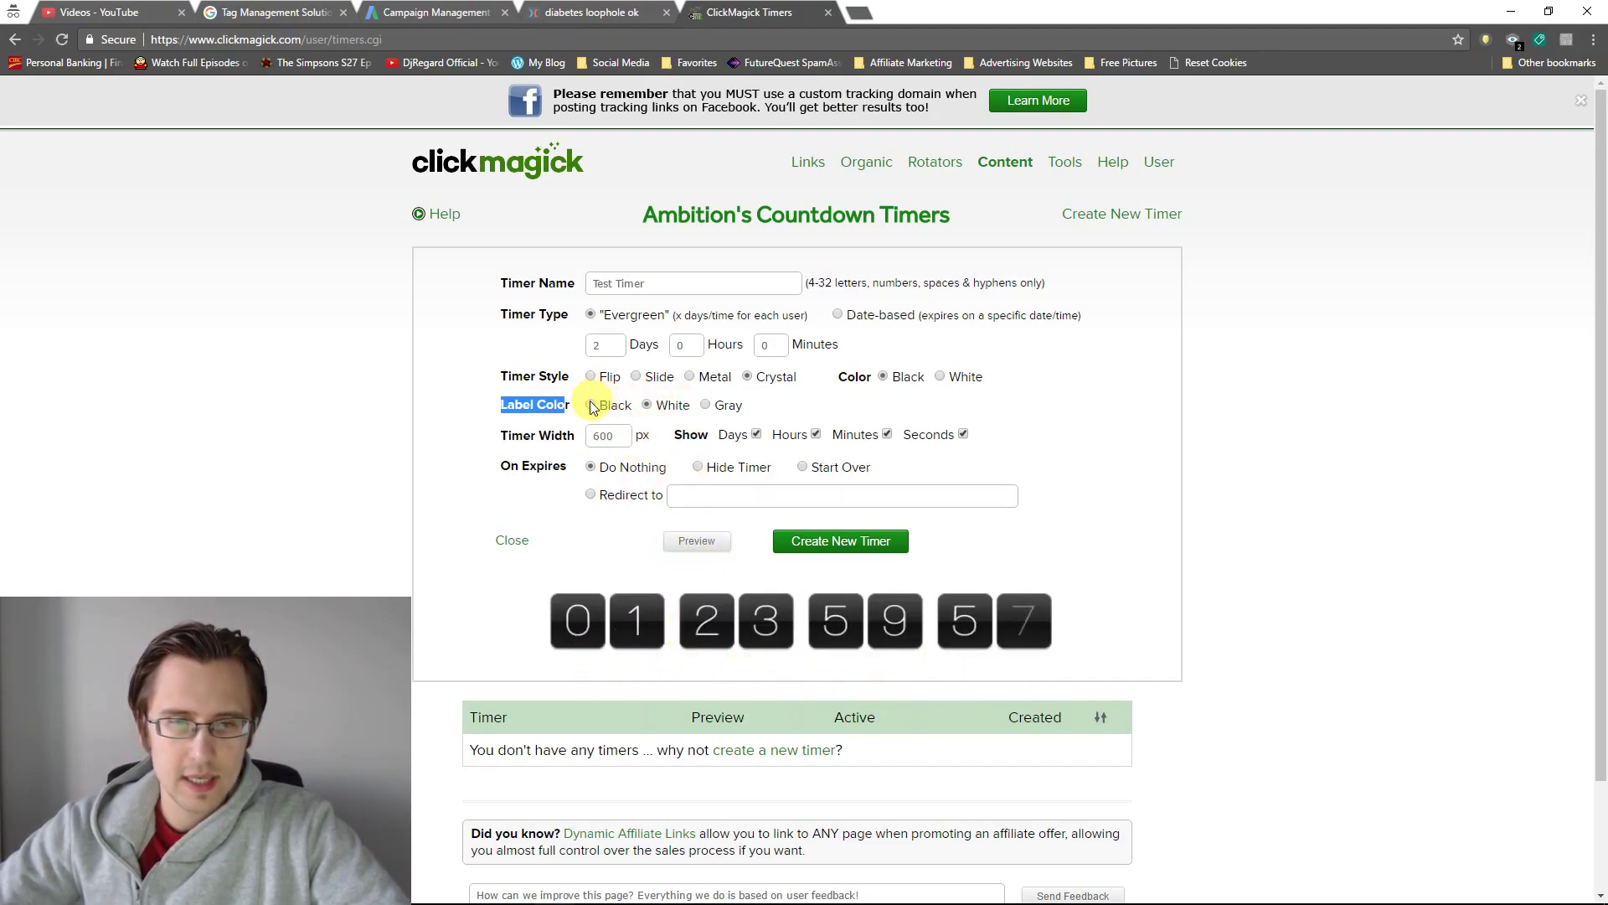
{"action": "left_click", "coordinate": [692, 540]}
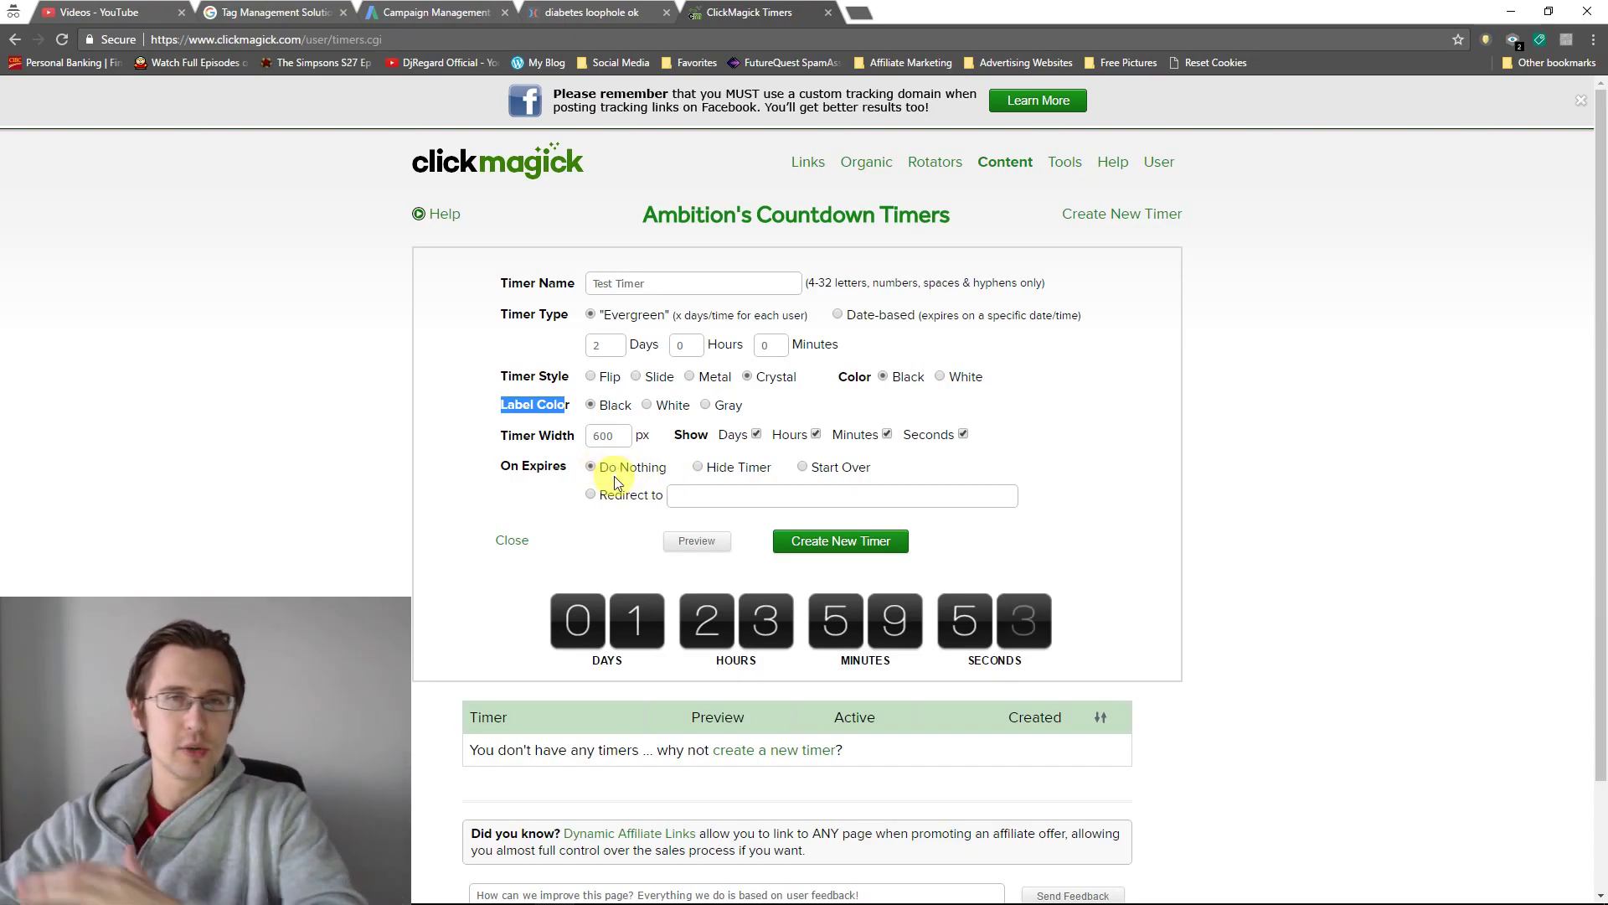
Step: Switch On Expires from Hide Timer to Redirect to, leaving the Redirect URL blank
{"action": "left_click", "coordinate": [699, 468]}
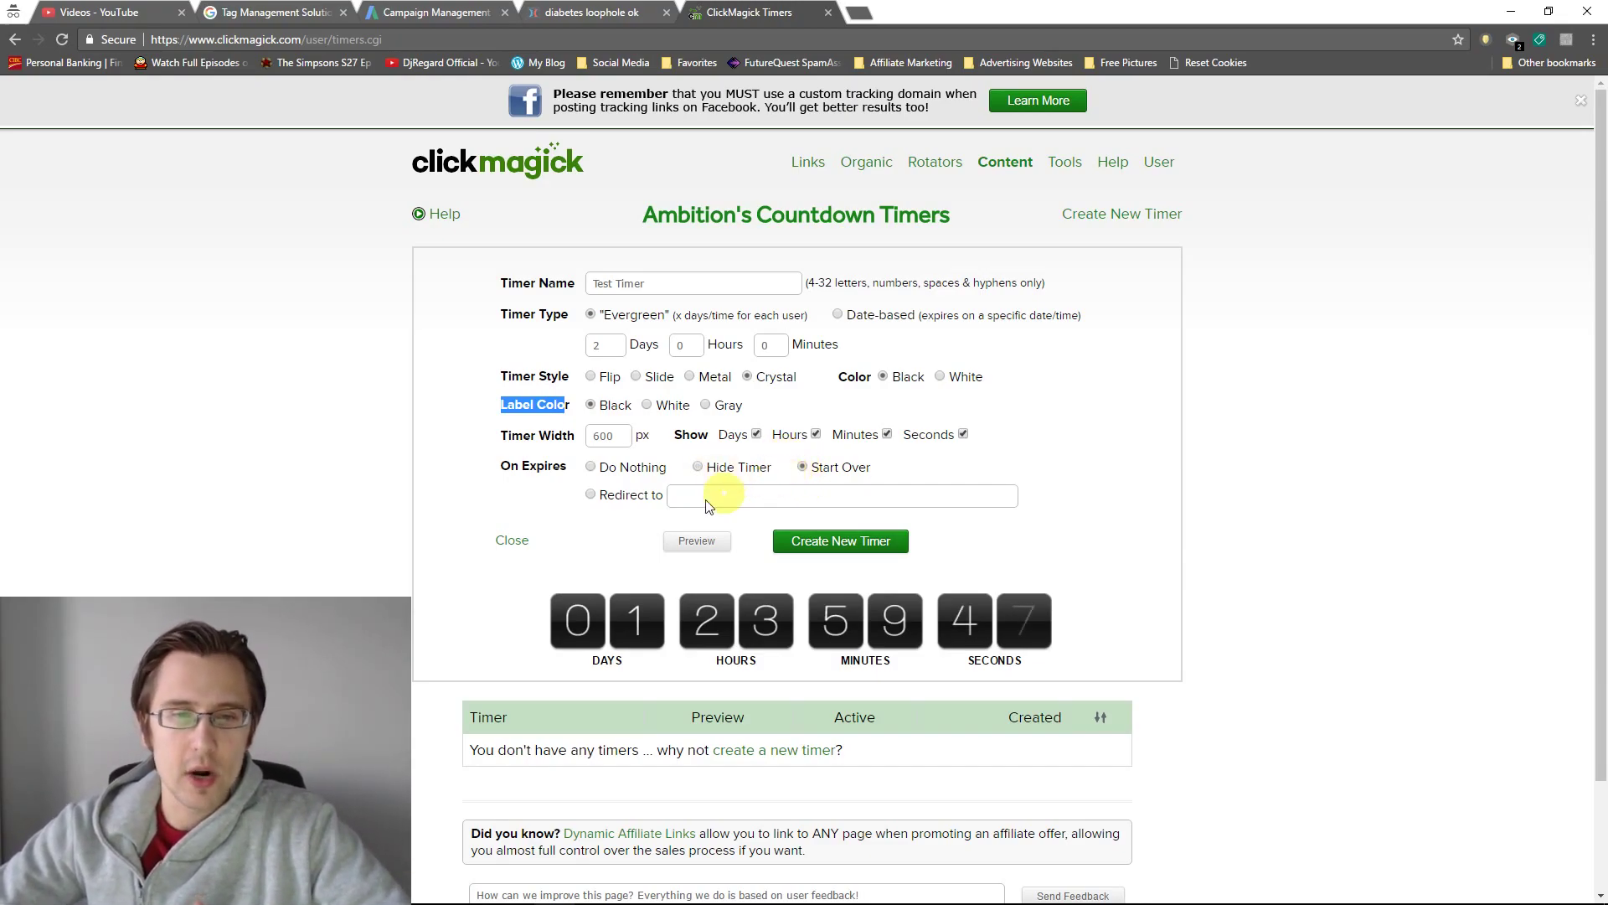
{"action": "left_click", "coordinate": [590, 495]}
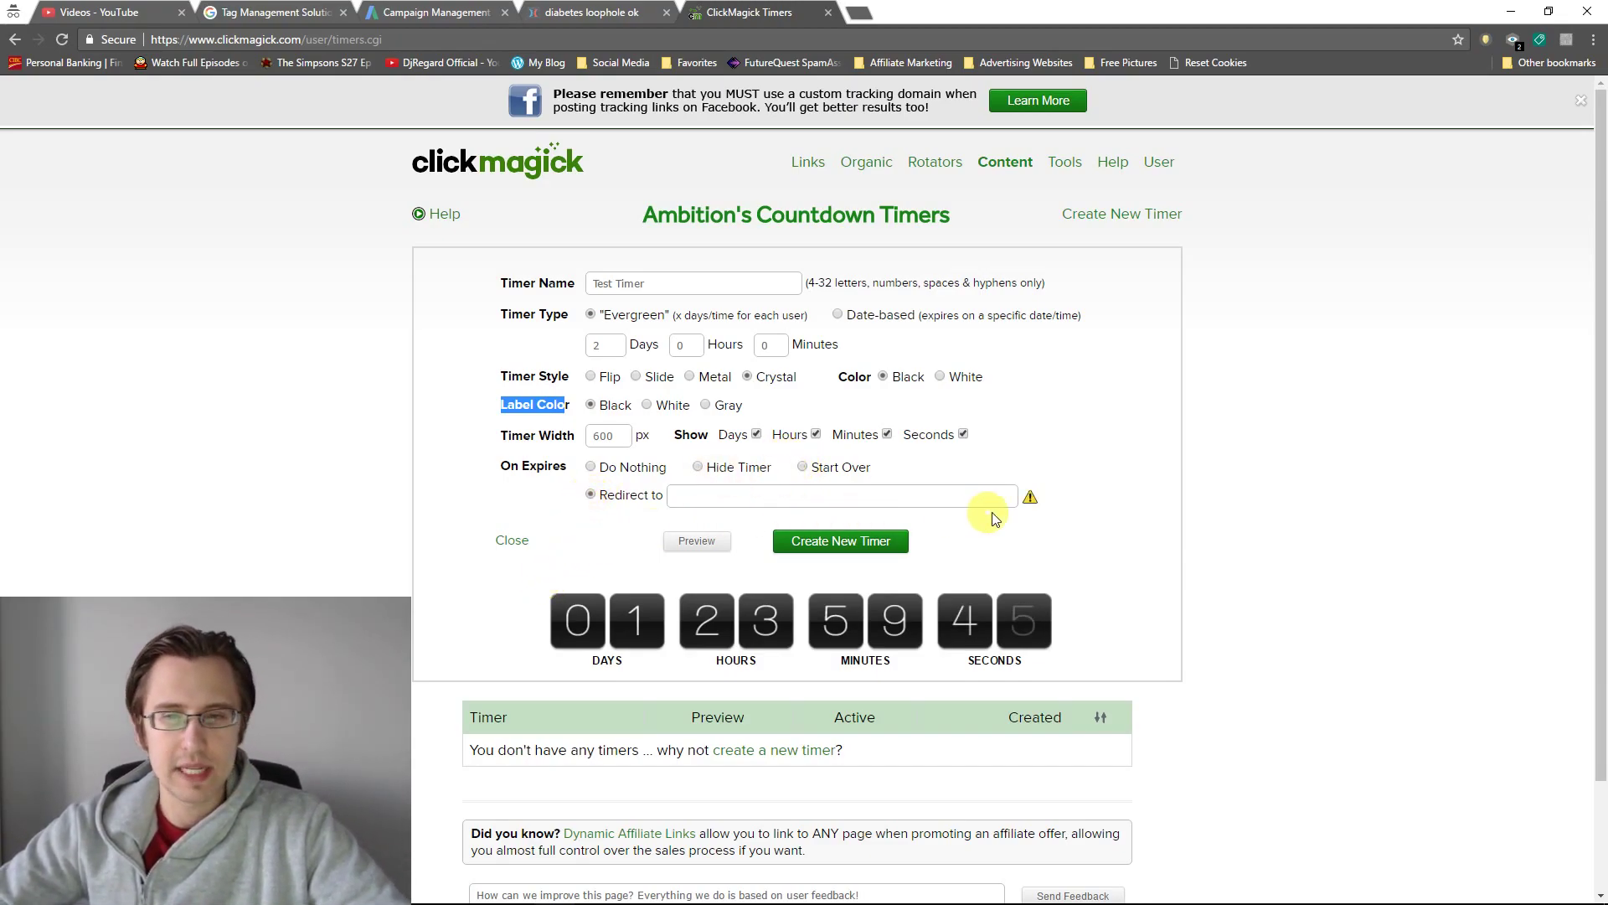
{"action": "mouse_move", "coordinate": [1031, 499]}
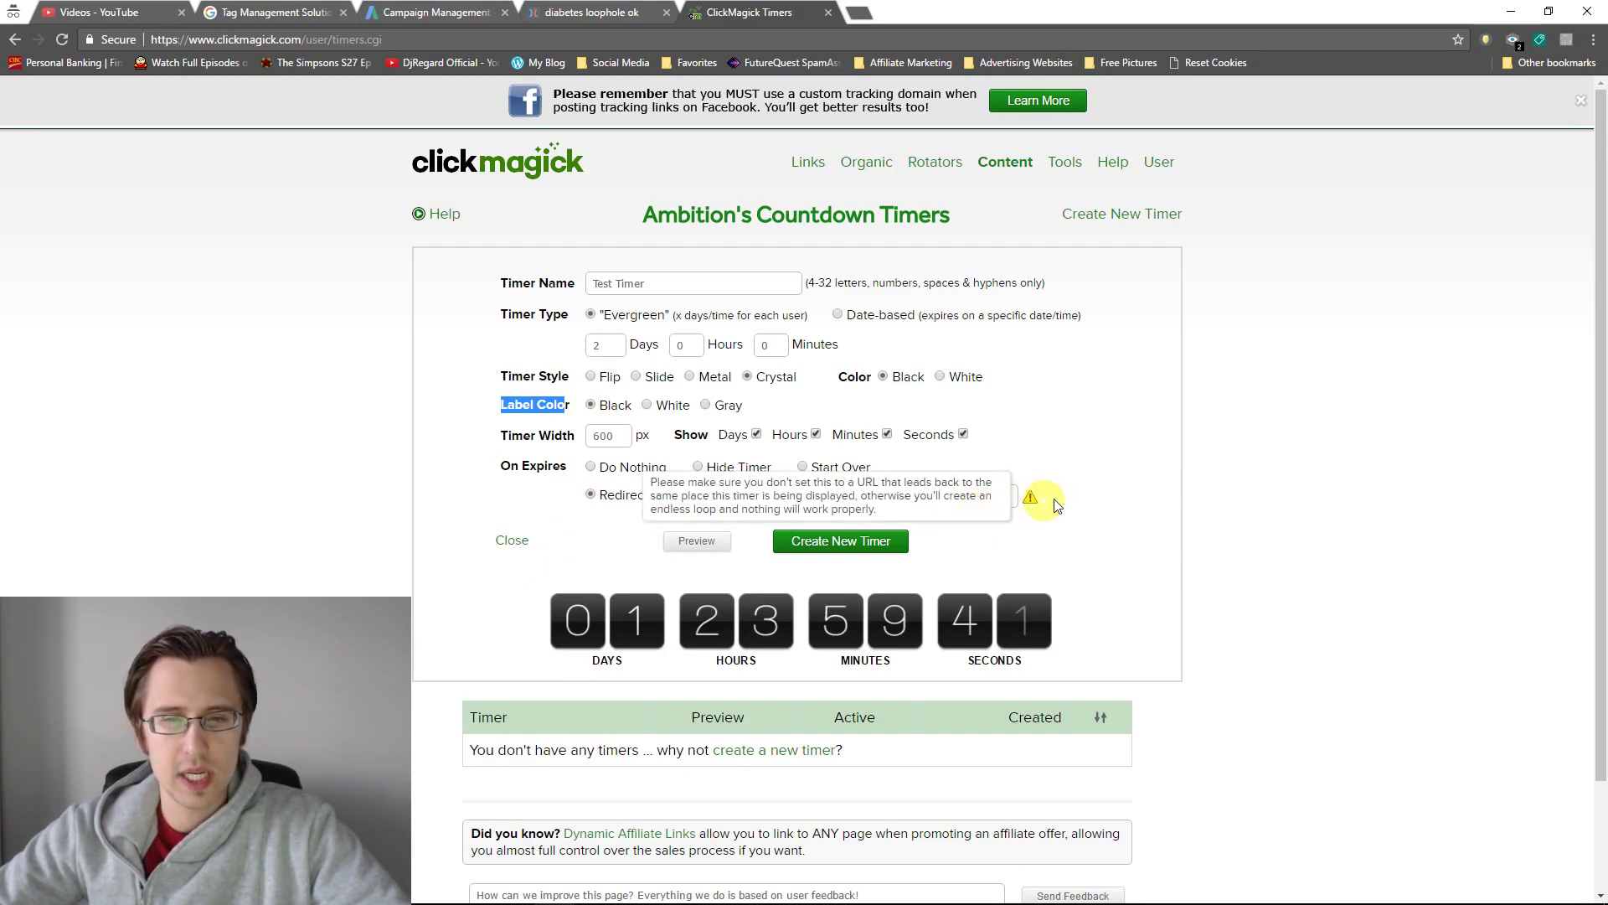
{"action": "left_click", "coordinate": [1052, 549]}
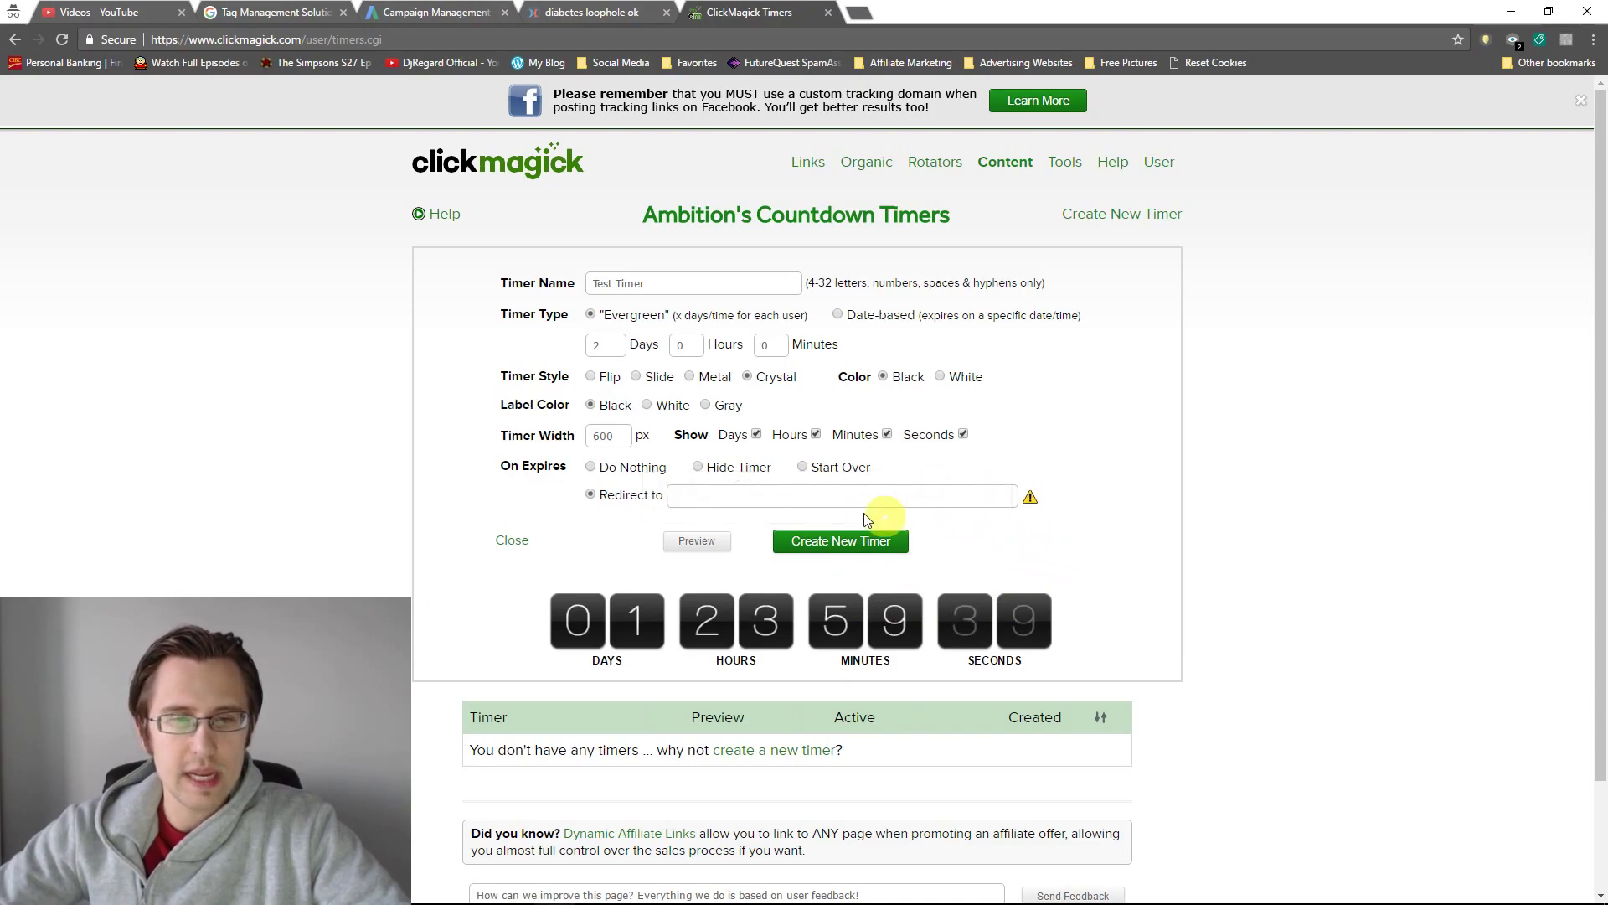
{"action": "left_click", "coordinate": [778, 496]}
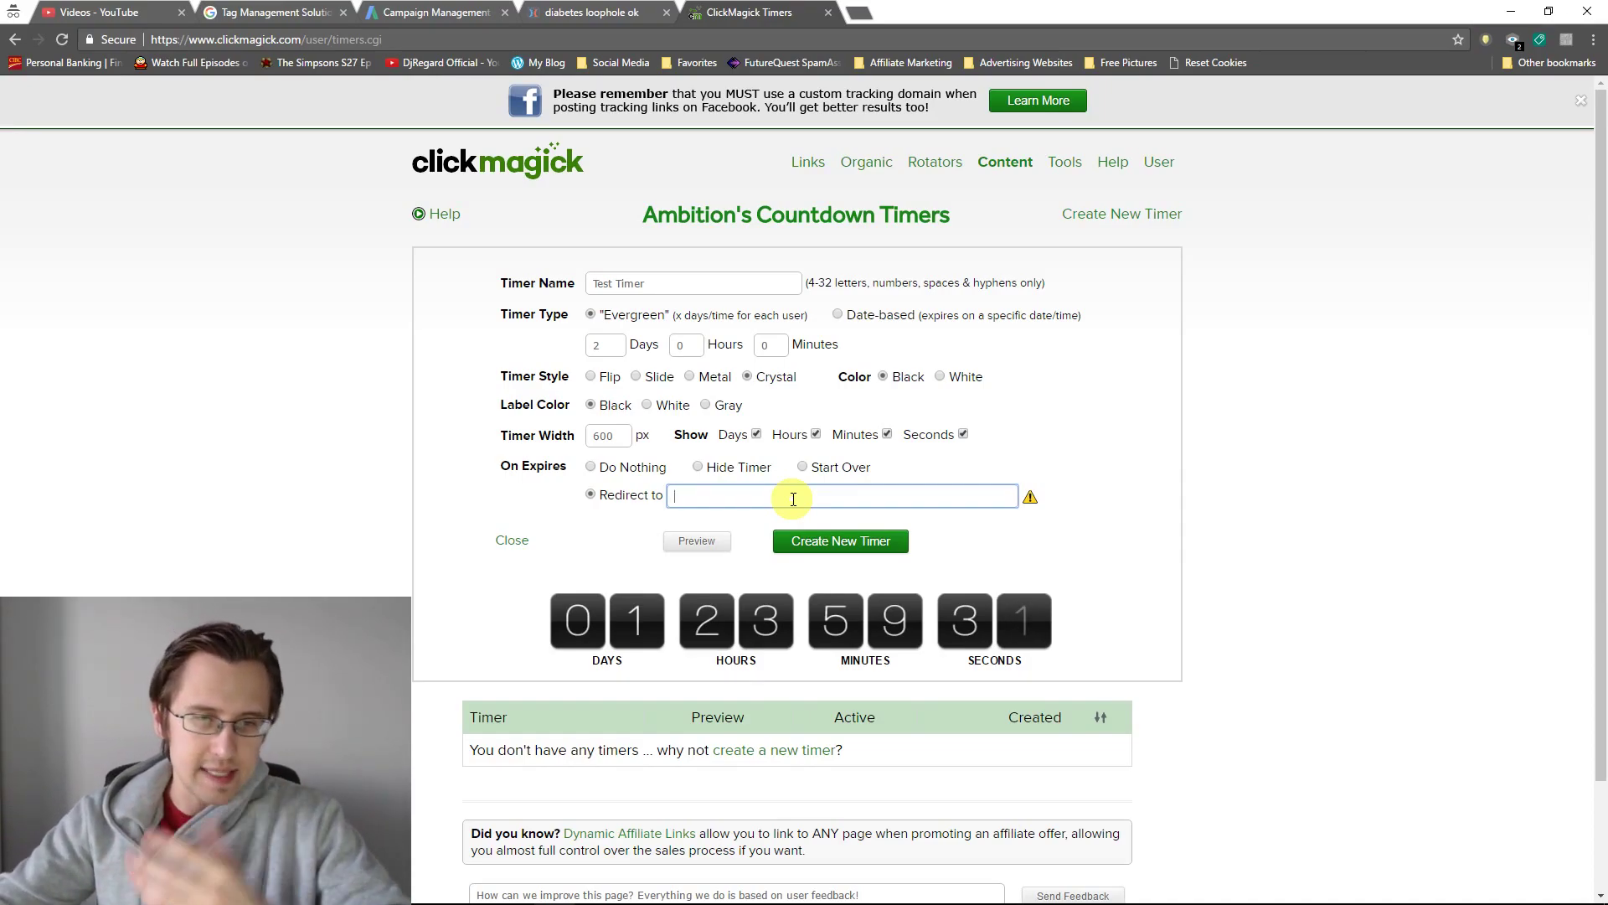
Step: After a failed save, set expiry to Do Nothing, create Test Timer and open its preview
{"action": "left_click", "coordinate": [865, 538]}
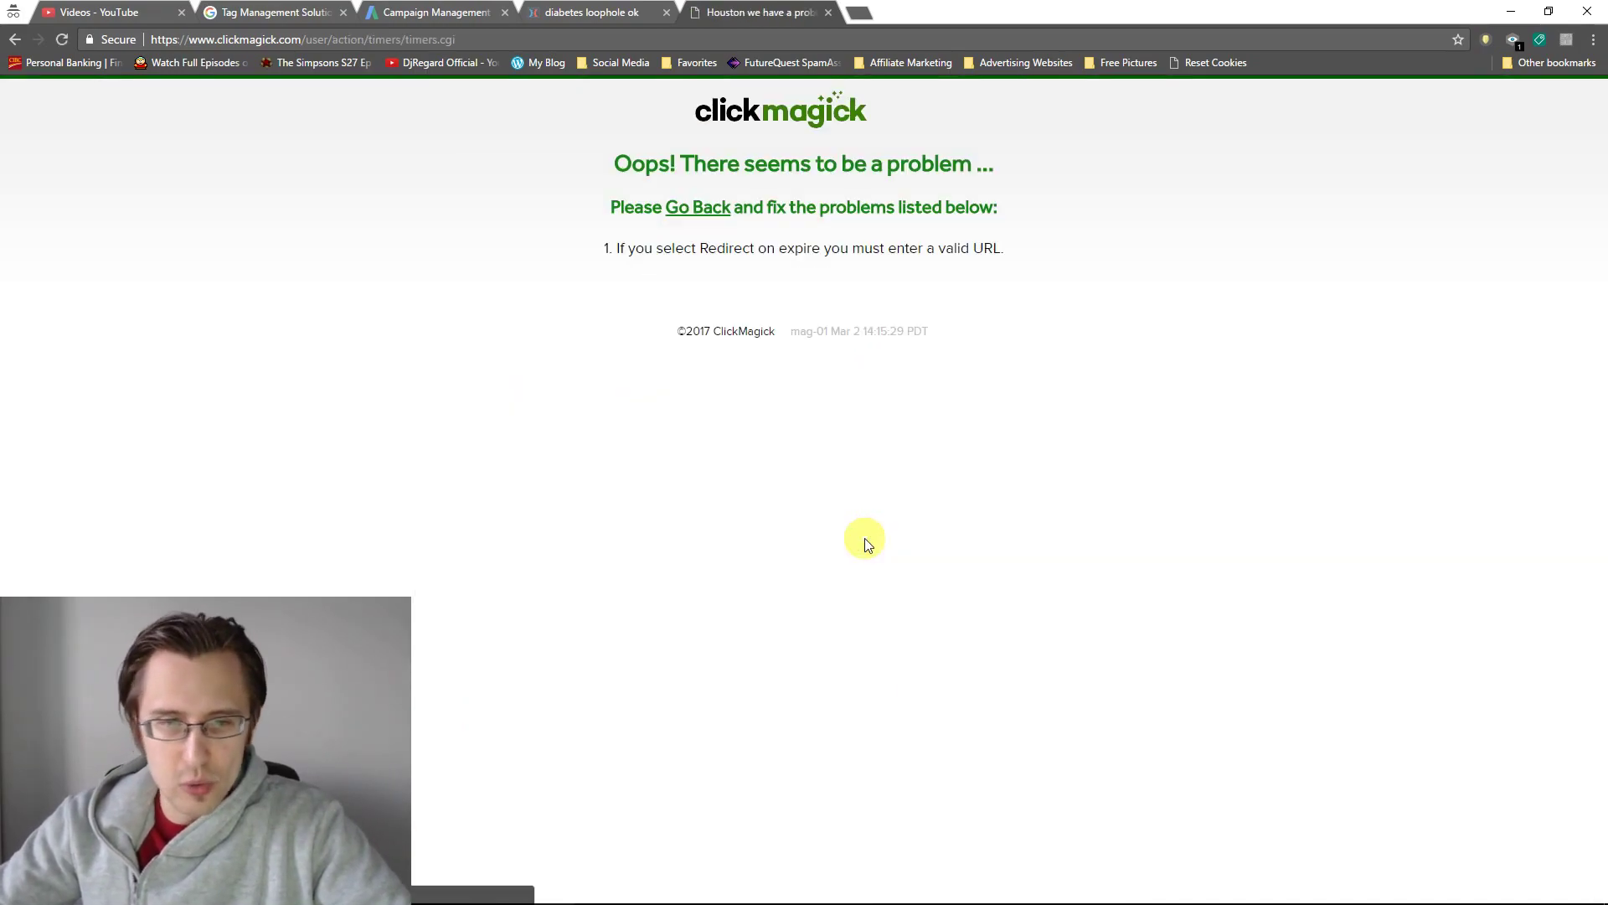
{"action": "left_click", "coordinate": [710, 206]}
{"action": "left_click", "coordinate": [831, 314]}
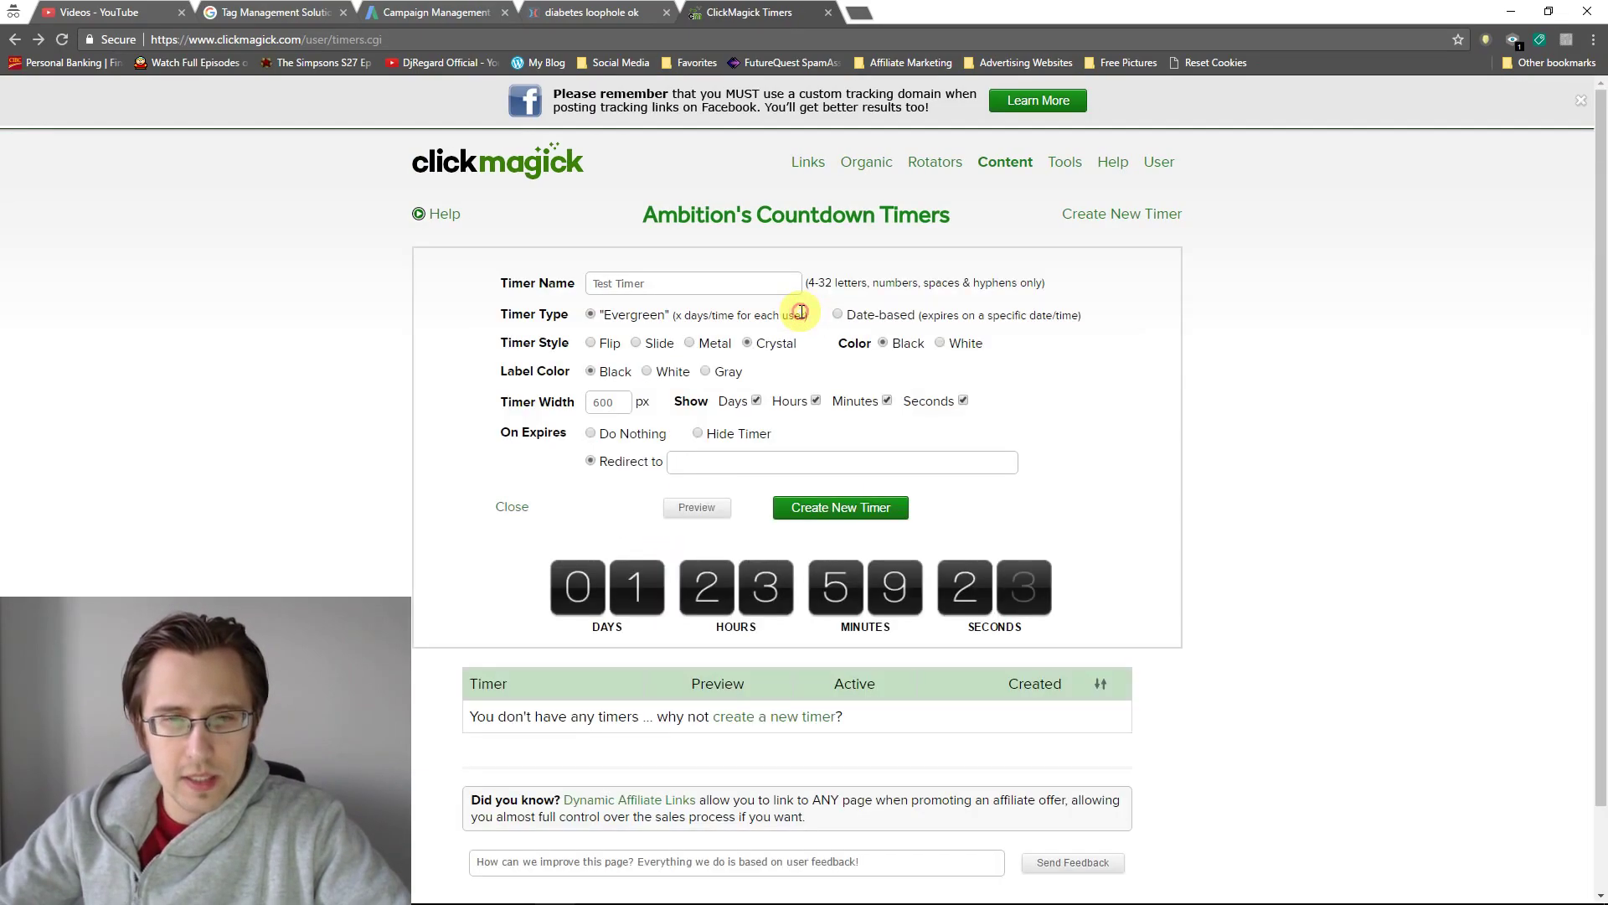
{"action": "left_click", "coordinate": [844, 516]}
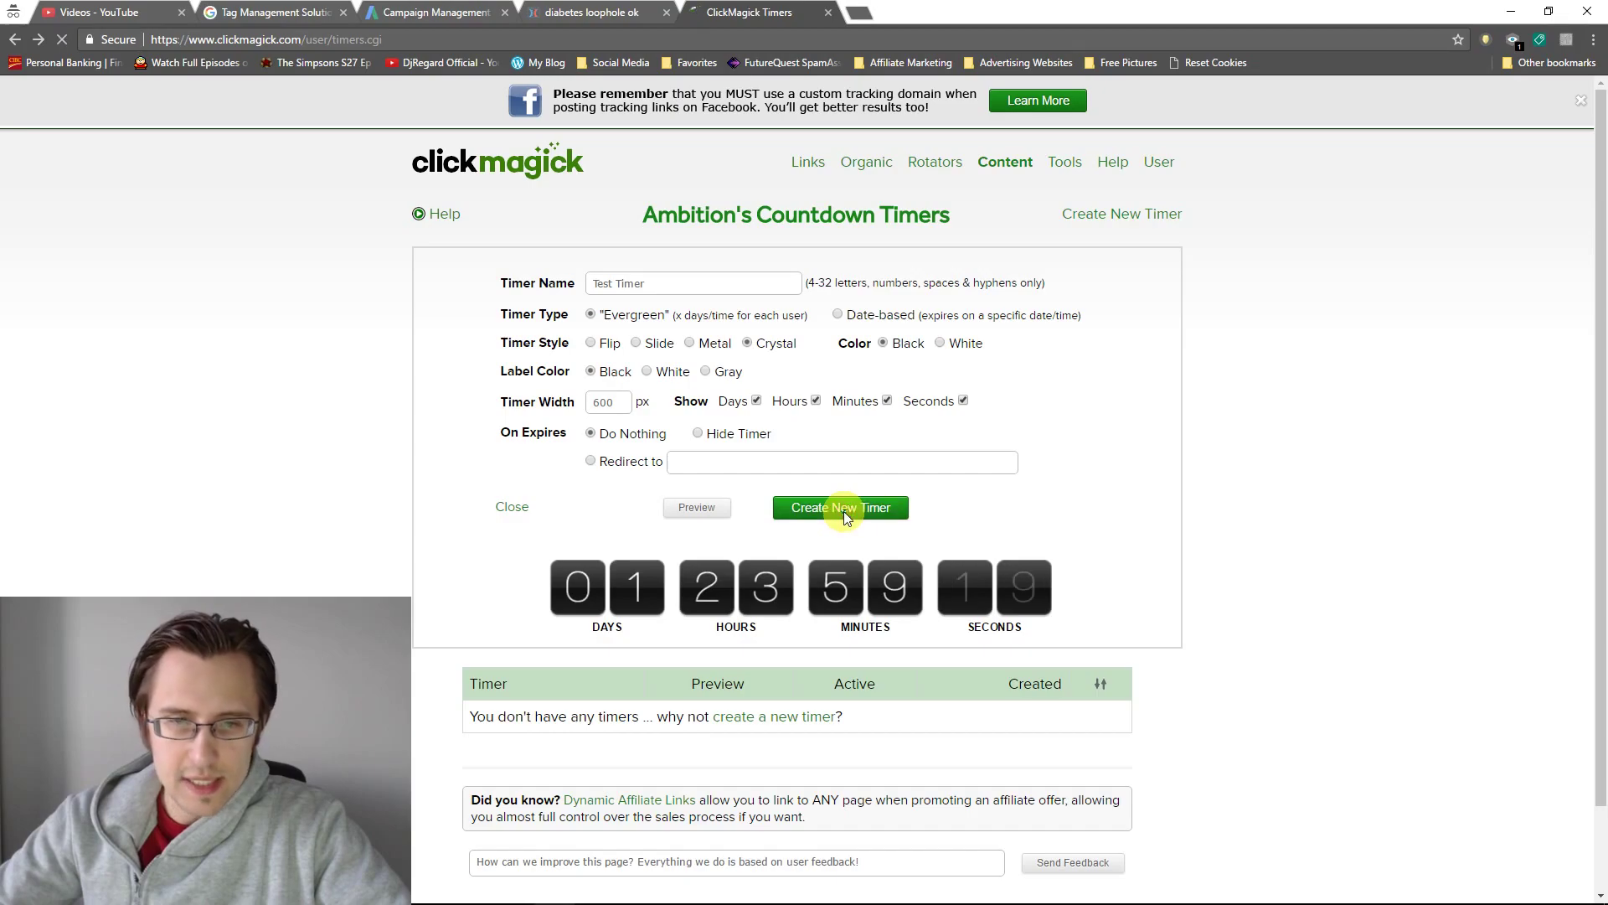
{"action": "left_click", "coordinate": [723, 317]}
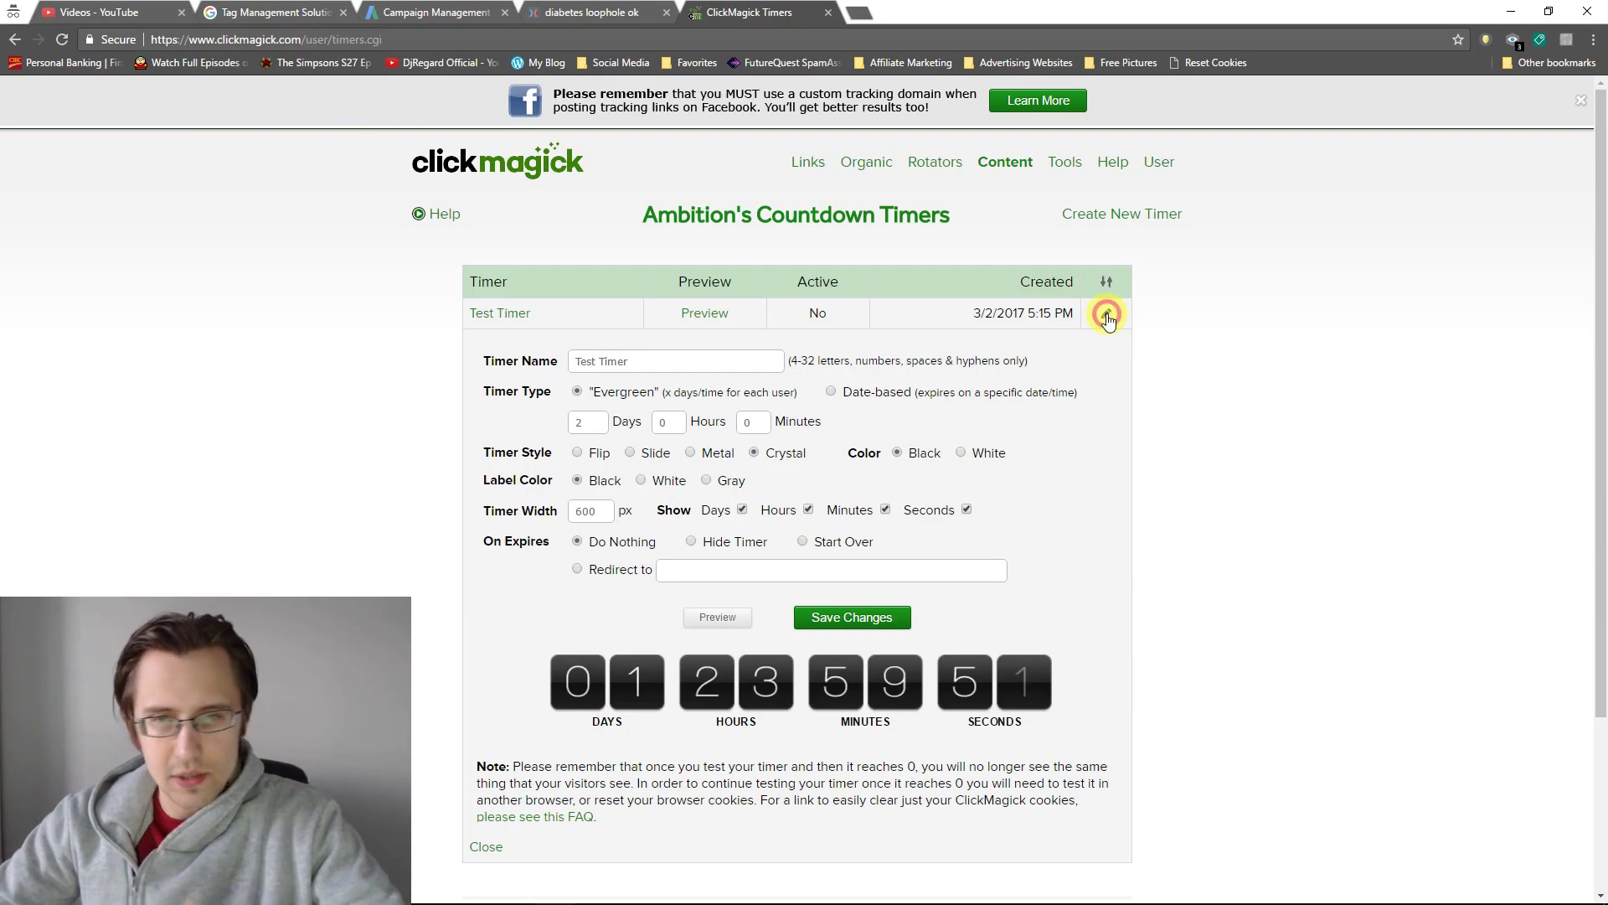
Step: Show and hide the Test Timer's embed code section, then collapse its edit panel
{"action": "left_click", "coordinate": [1106, 316]}
{"action": "left_click", "coordinate": [1131, 320]}
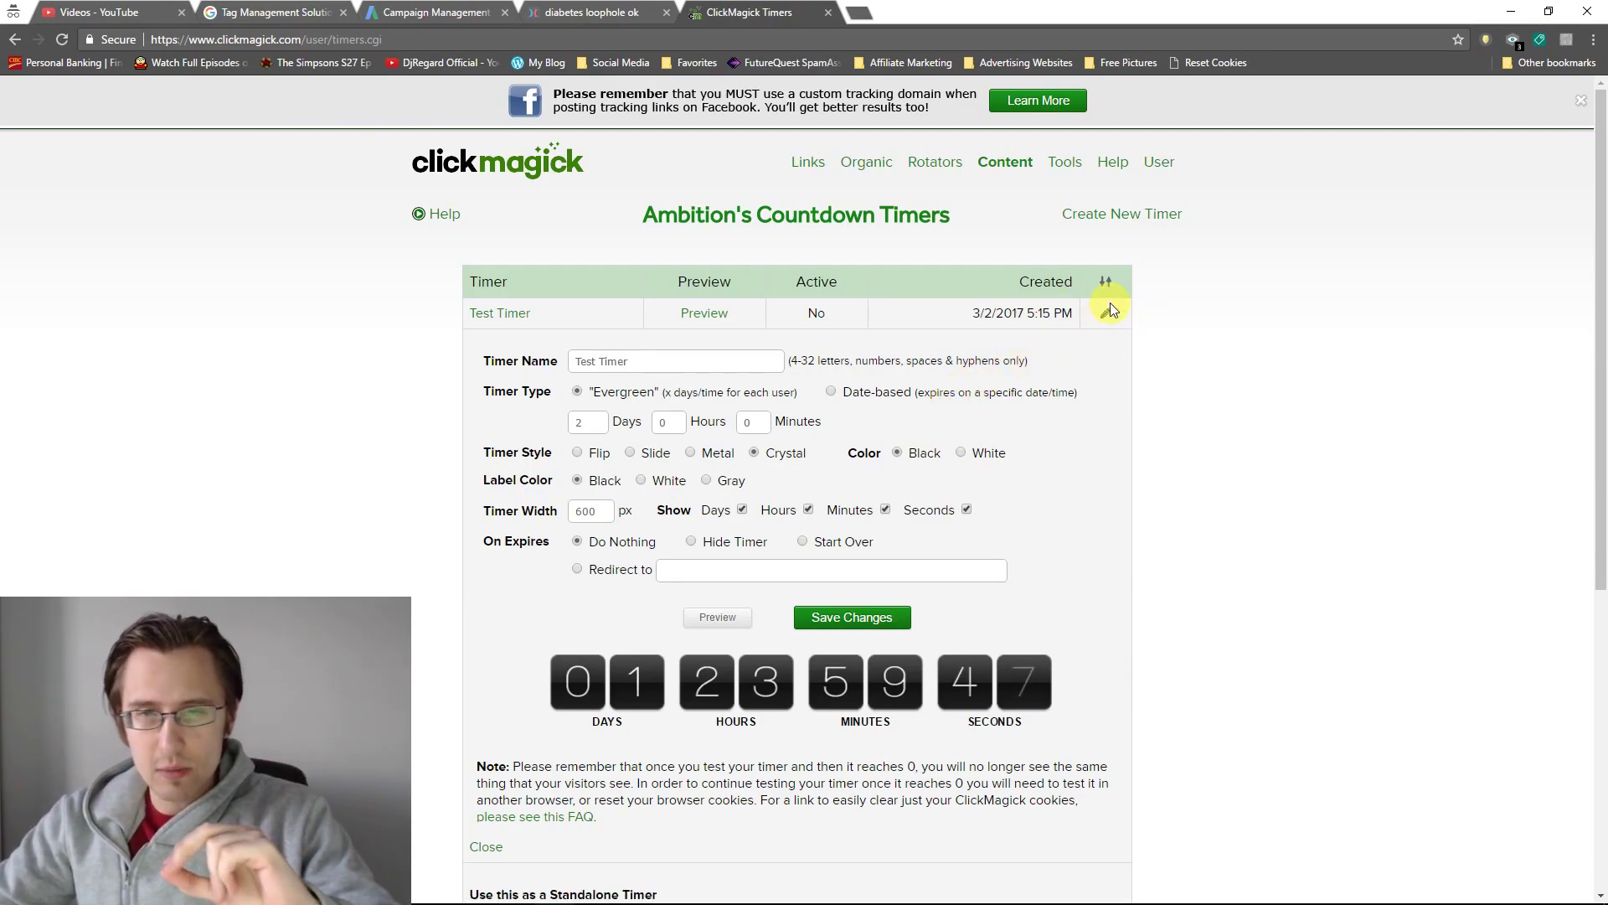
{"action": "left_click", "coordinate": [1107, 314]}
{"action": "left_click", "coordinate": [1136, 318]}
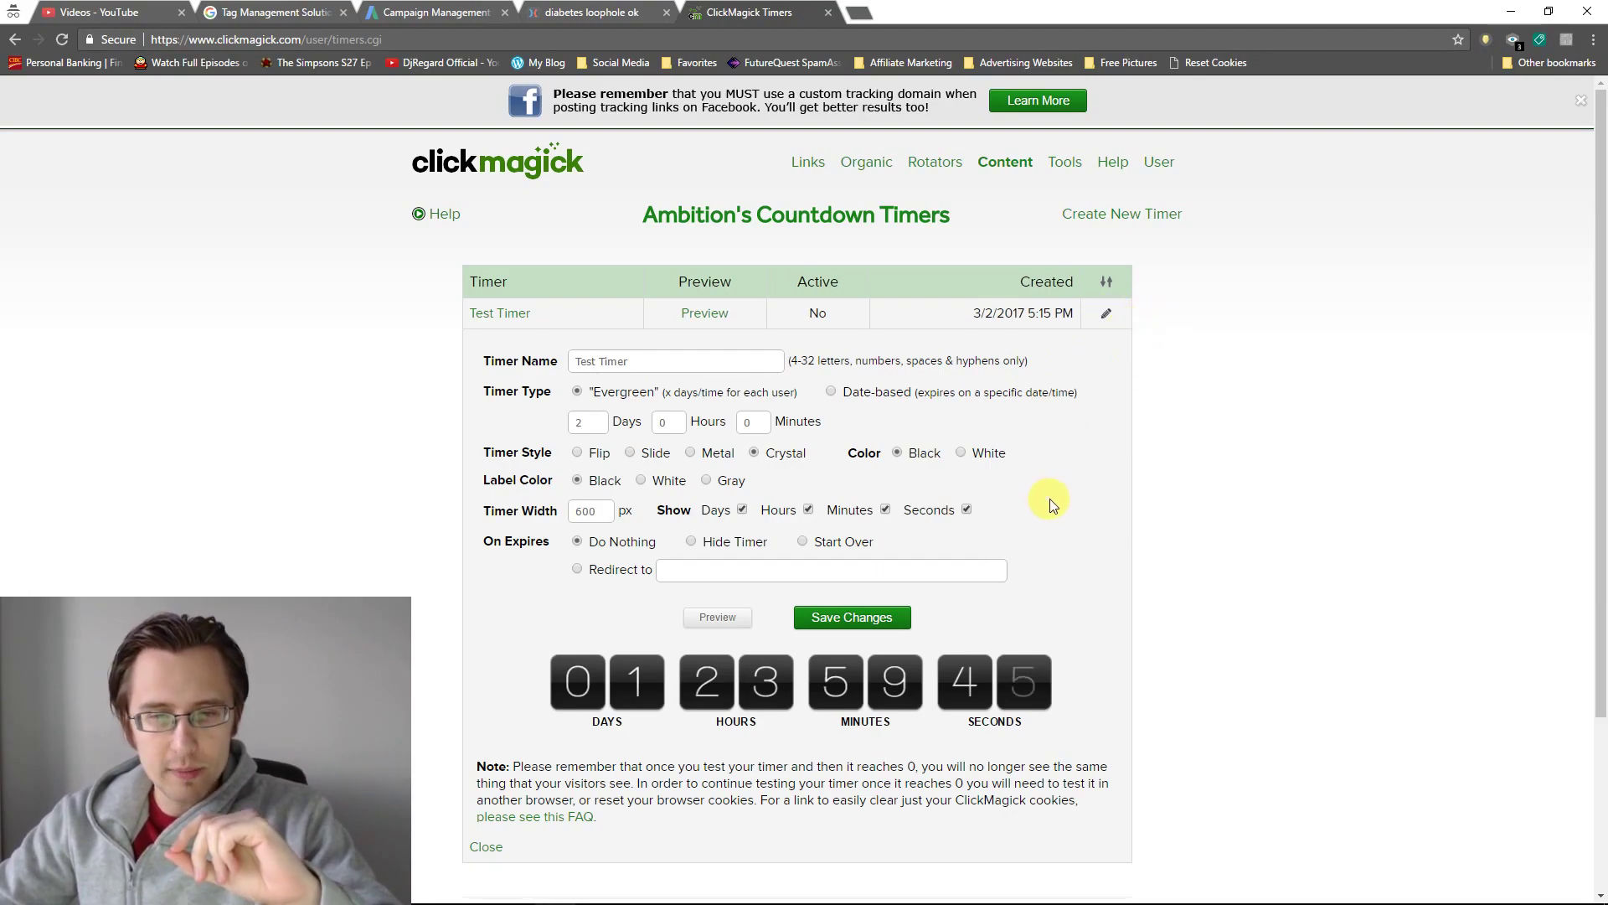
{"action": "scroll", "coordinate": [1050, 500], "scroll_direction": "down", "scroll_amount": 2}
{"action": "scroll", "coordinate": [1050, 500], "scroll_direction": "up", "scroll_amount": 2}
{"action": "scroll", "coordinate": [1014, 434], "scroll_direction": "down", "scroll_amount": 2}
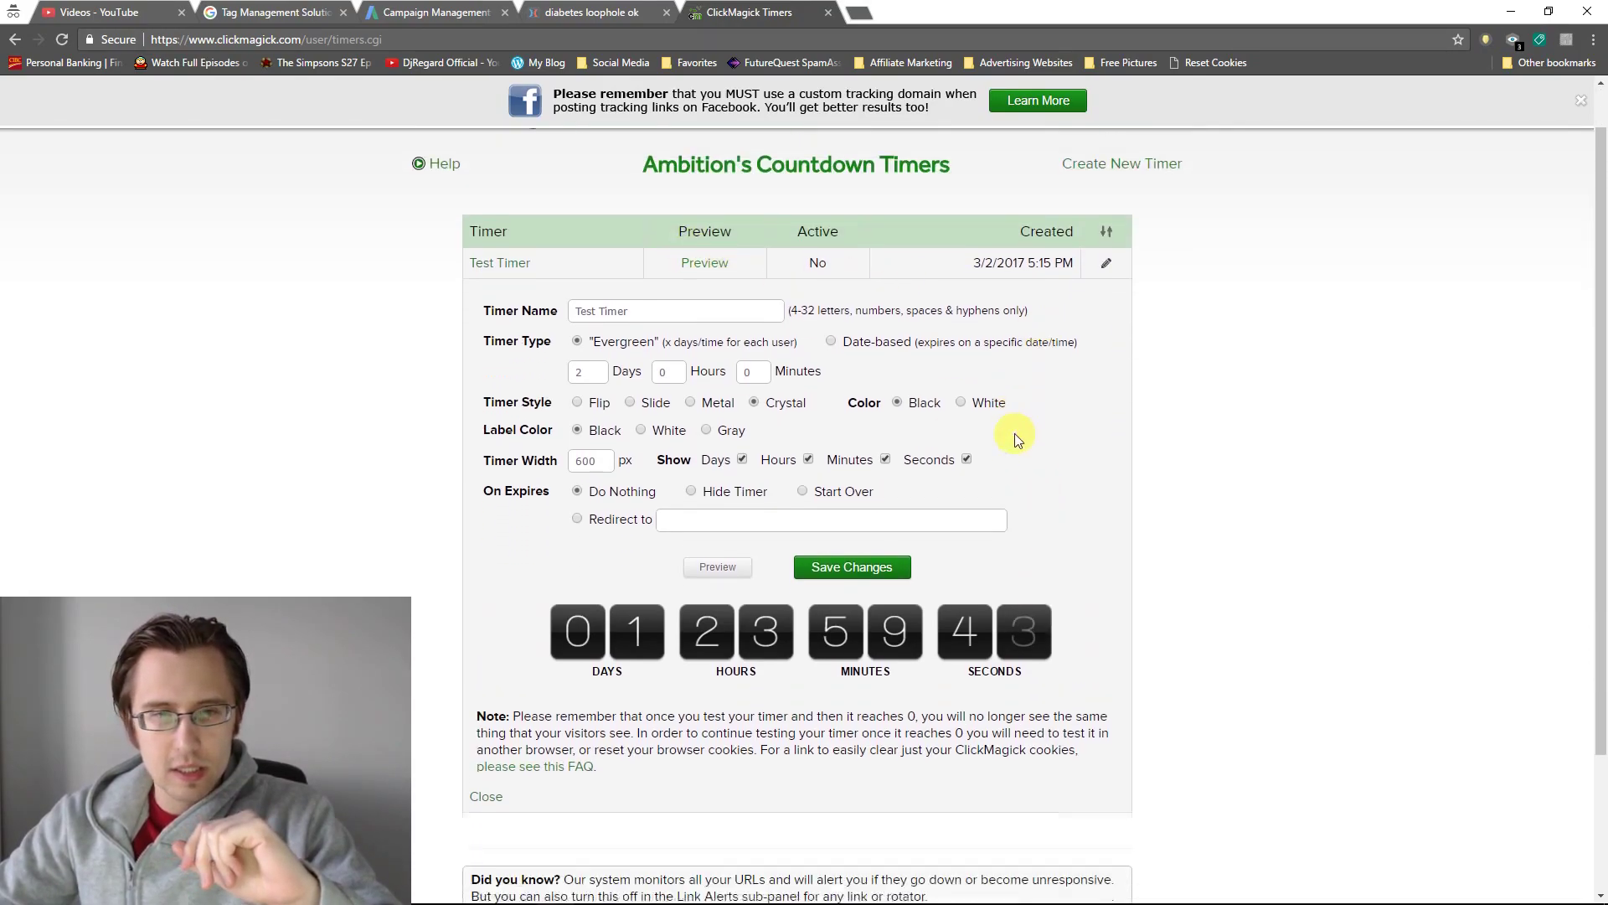
{"action": "scroll", "coordinate": [1014, 434], "scroll_direction": "up", "scroll_amount": 2}
{"action": "left_click", "coordinate": [500, 323]}
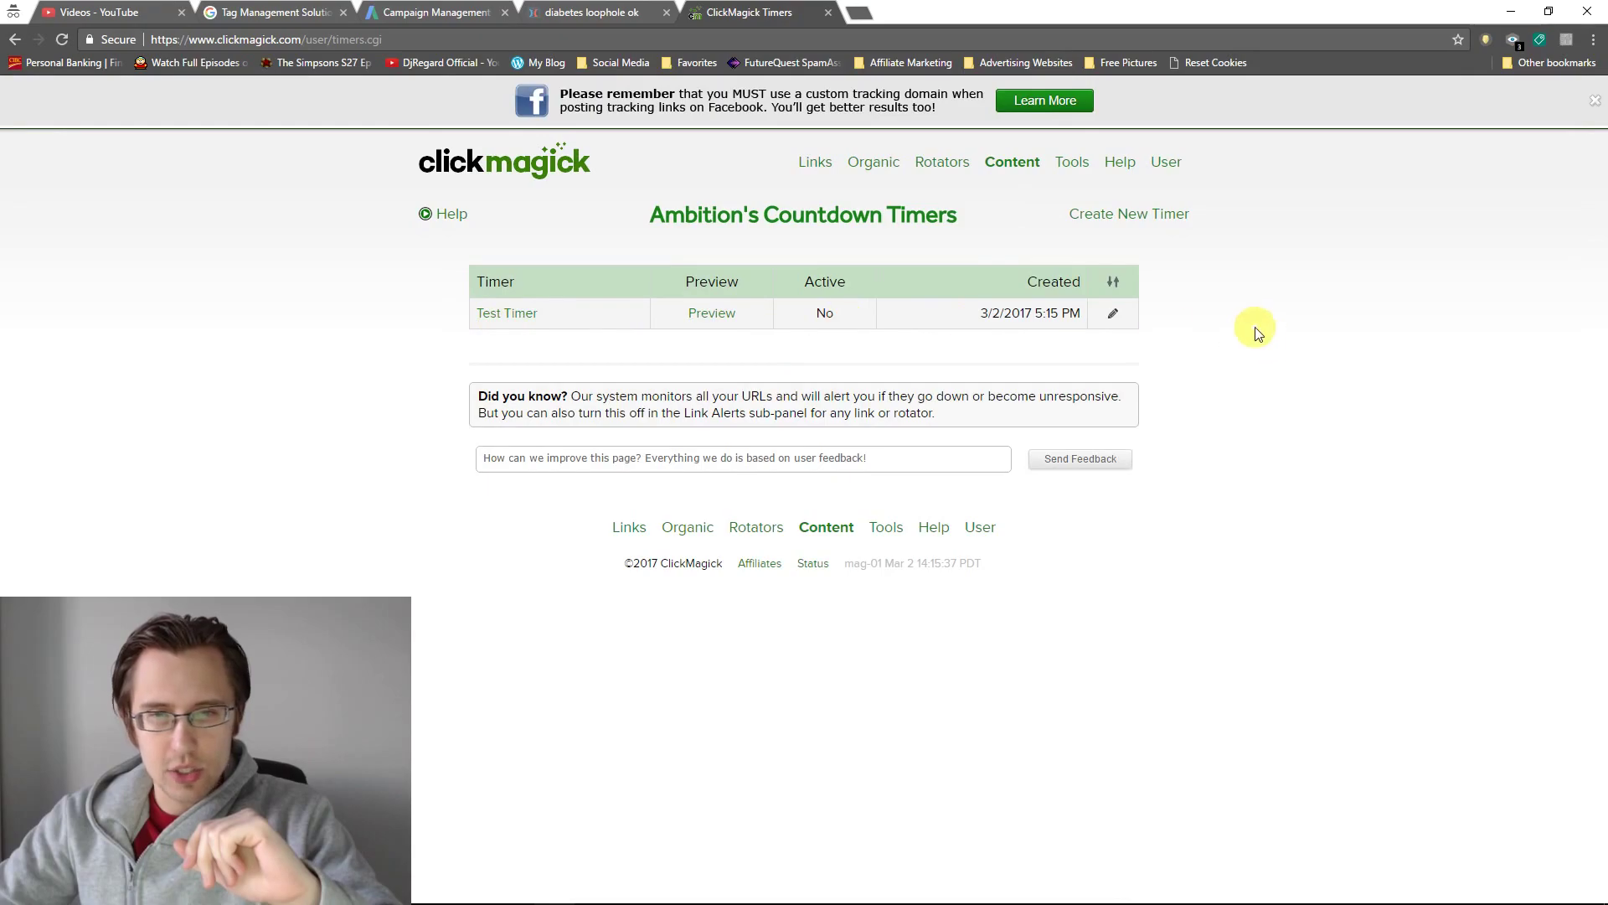
Step: Display the Test Timer's iframe embed code, select all of it, and return to ClickFunnels
{"action": "left_click", "coordinate": [1114, 315]}
{"action": "left_click", "coordinate": [1126, 318]}
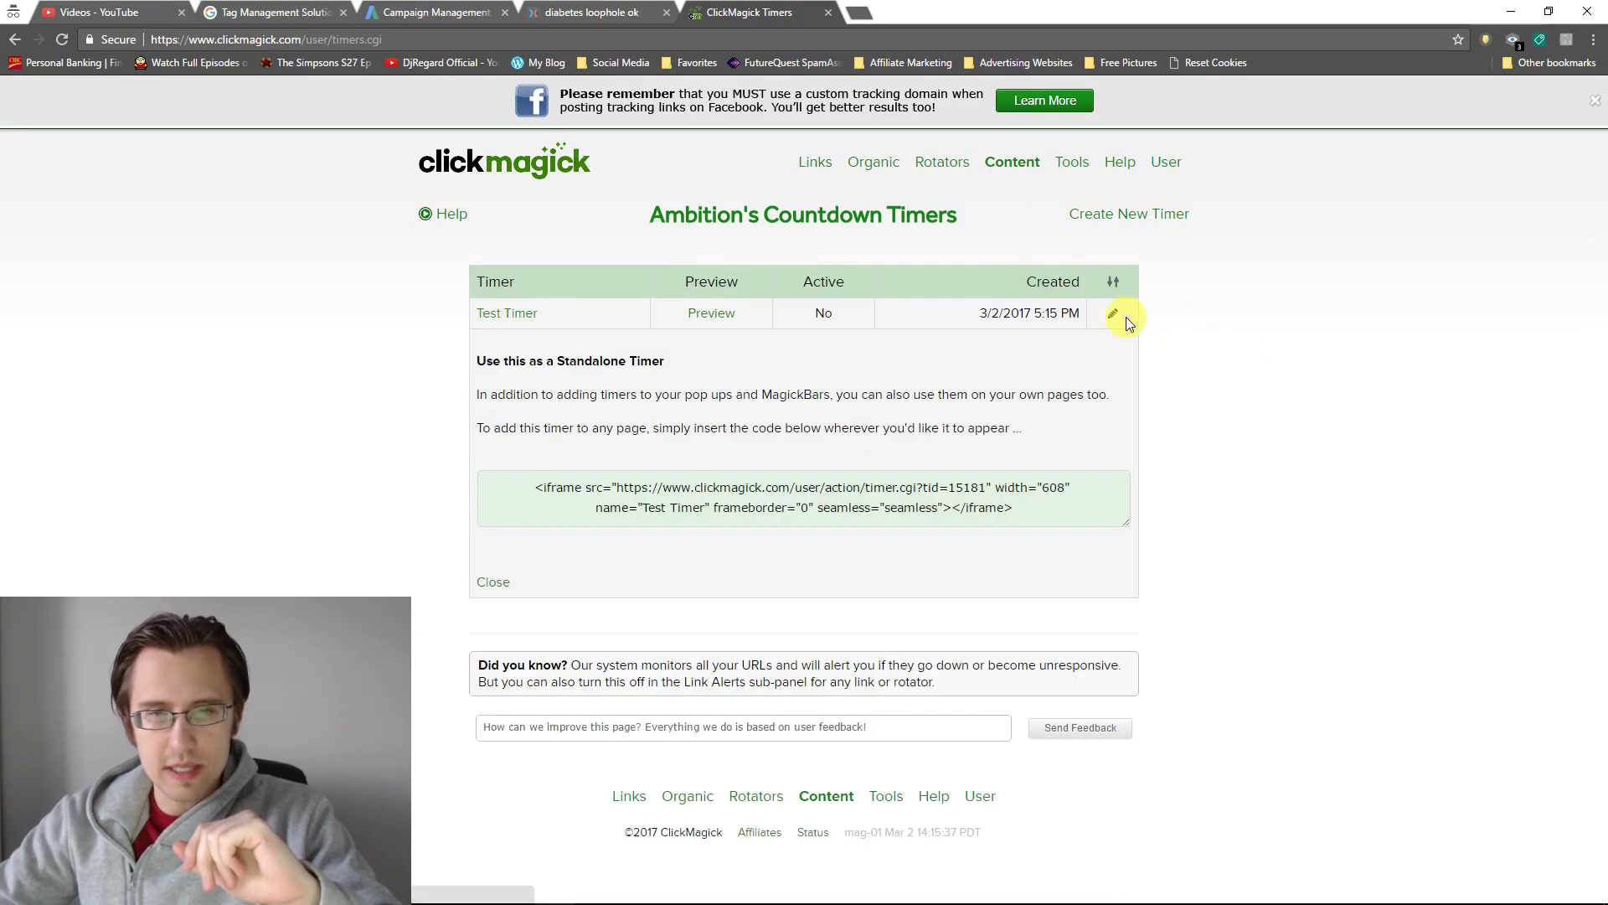
{"action": "left_click", "coordinate": [710, 495]}
{"action": "left_click", "coordinate": [591, 11]}
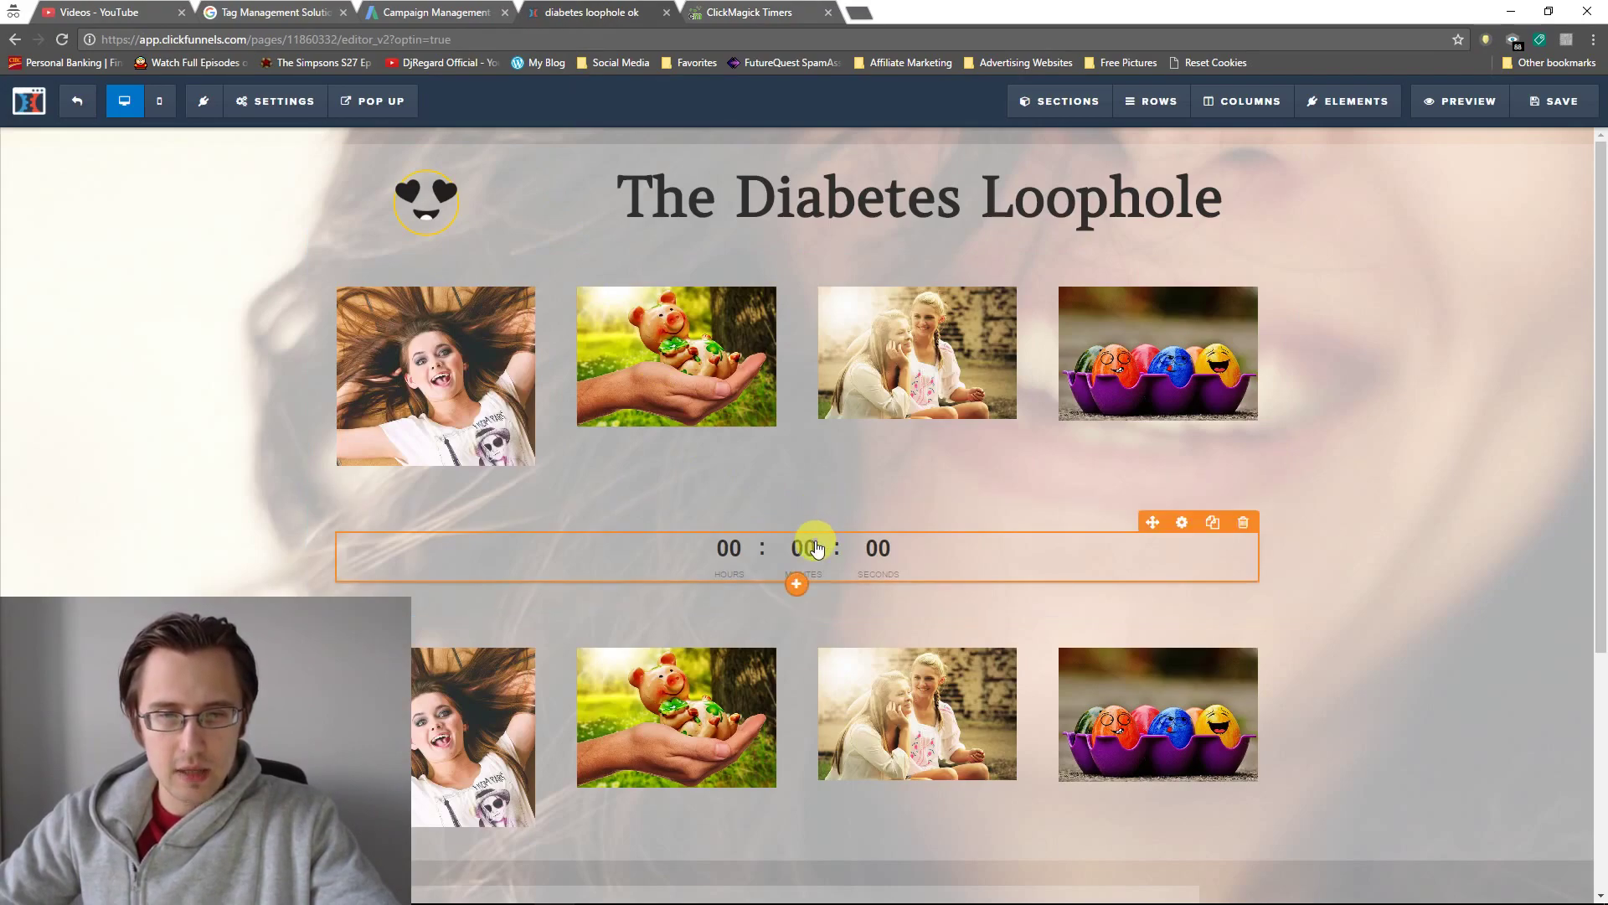
Step: Add a Custom JS/HTML element below the countdown
{"action": "left_click", "coordinate": [799, 581]}
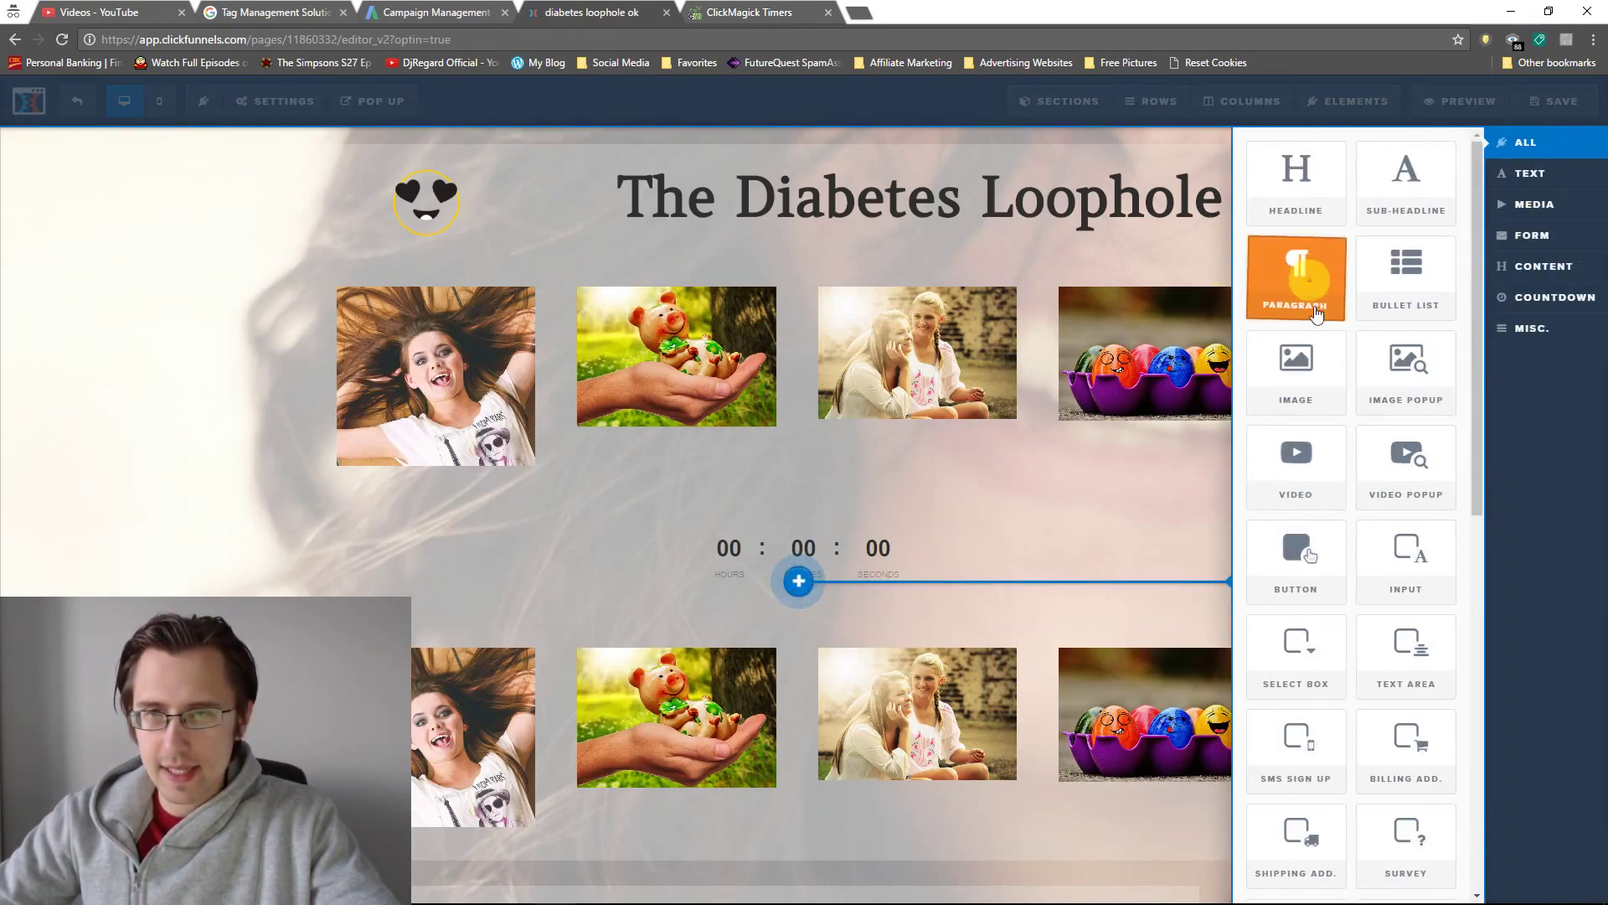
{"action": "scroll", "coordinate": [1370, 578], "scroll_direction": "down", "scroll_amount": 9}
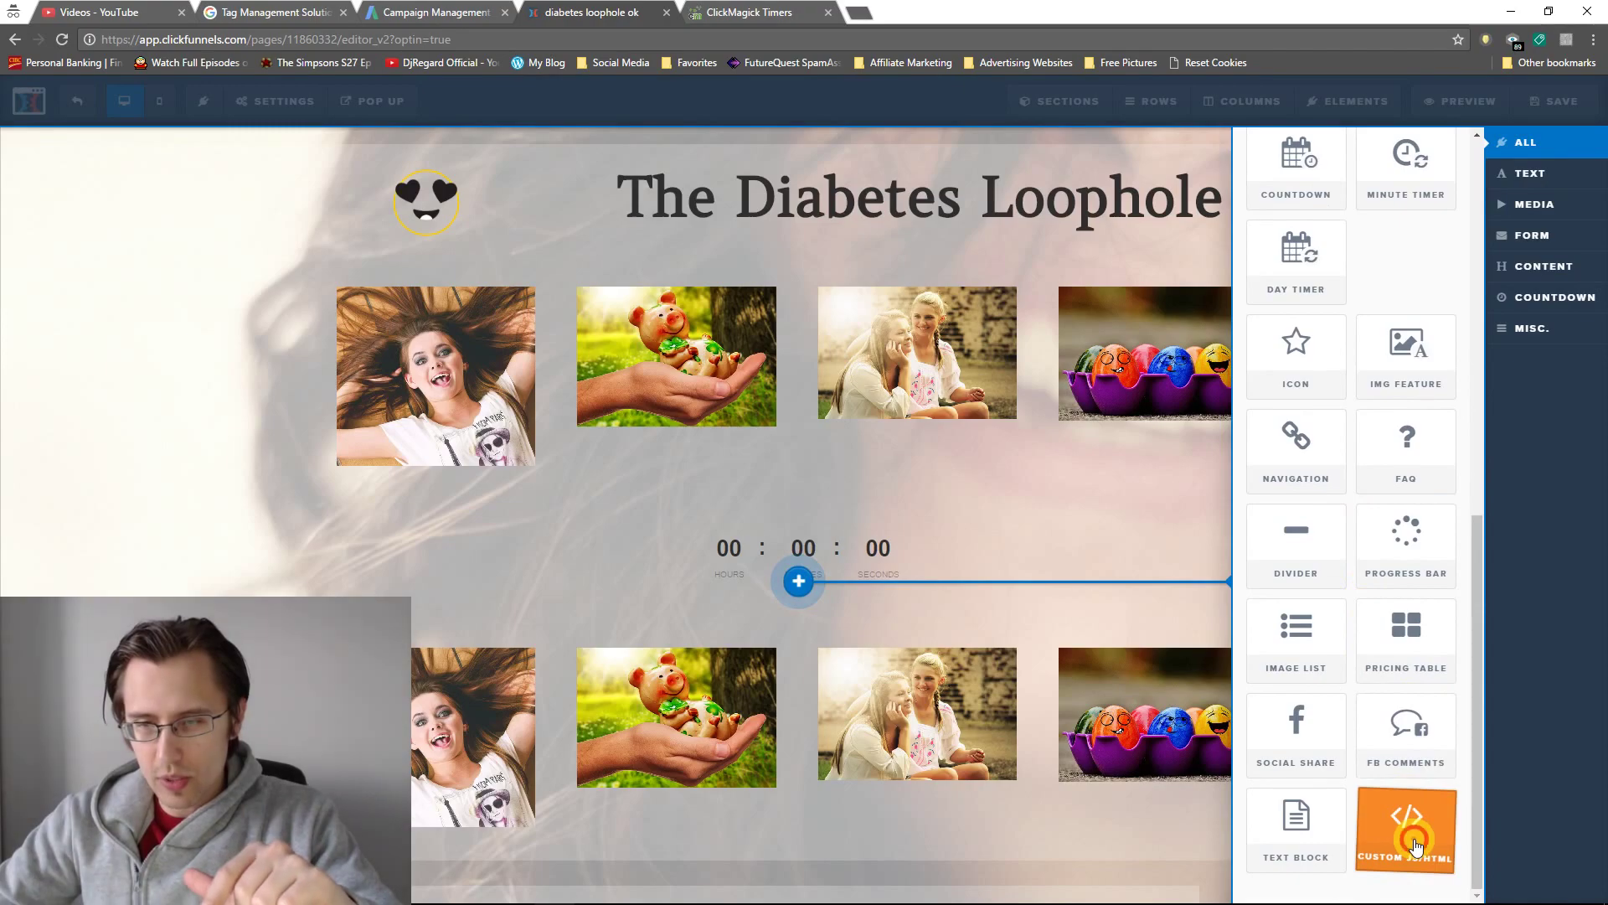
{"action": "left_click", "coordinate": [1089, 620]}
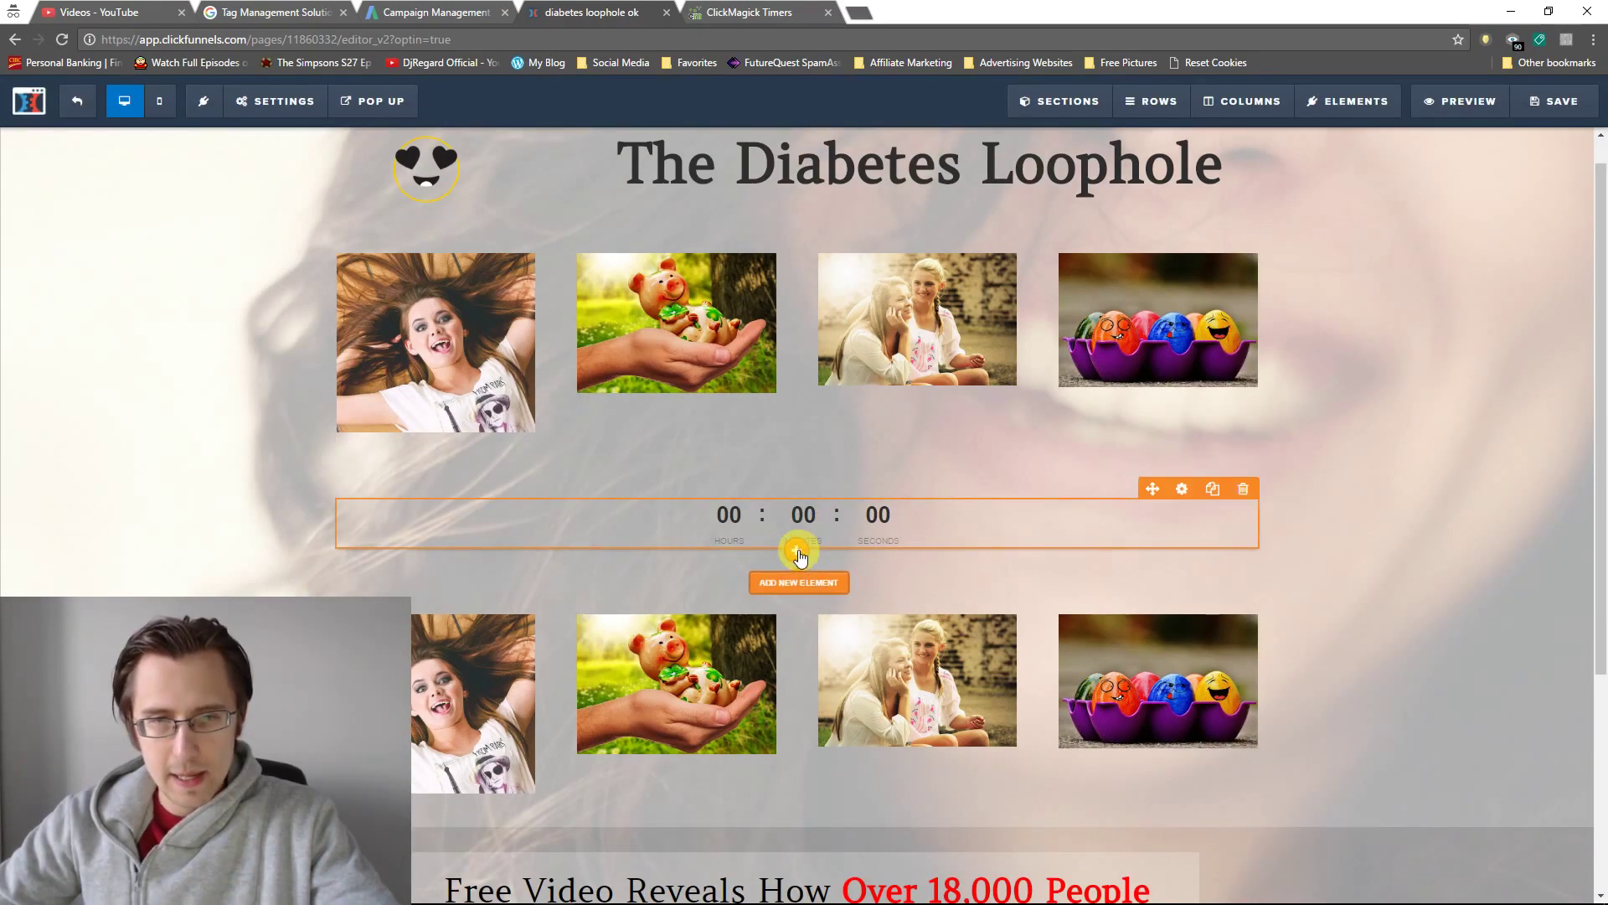
{"action": "left_click", "coordinate": [796, 550]}
{"action": "scroll", "coordinate": [1357, 569], "scroll_direction": "down", "scroll_amount": 8}
{"action": "scroll", "coordinate": [1353, 587], "scroll_direction": "down", "scroll_amount": 5}
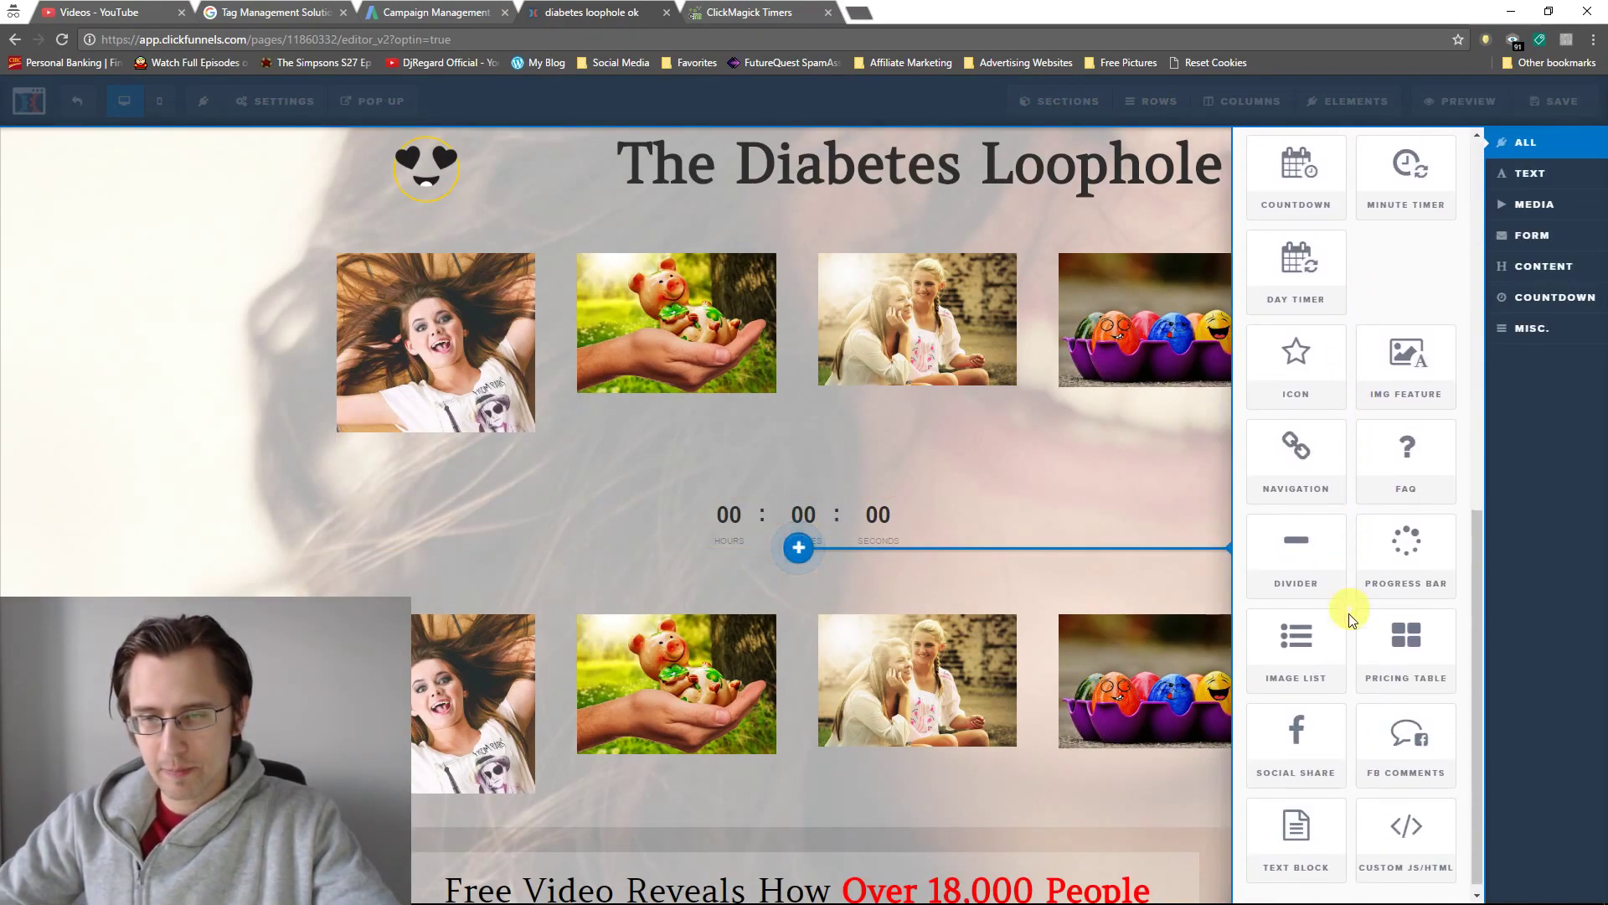
{"action": "left_click", "coordinate": [1406, 829]}
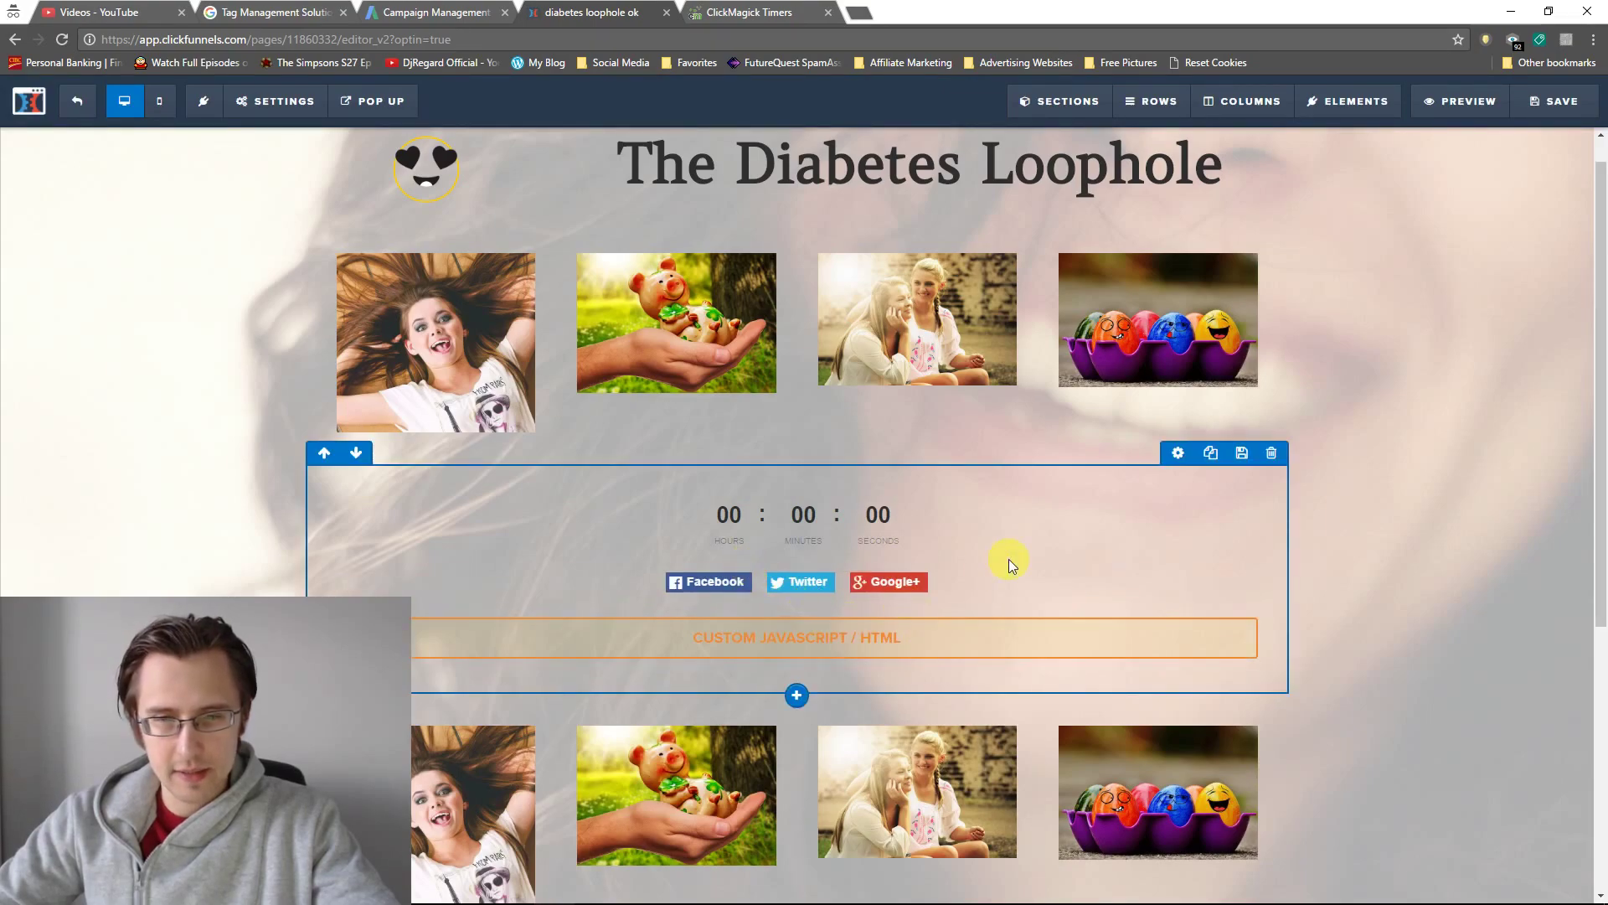
Step: Delete the unwanted Social Share buttons row and confirm the removal
{"action": "left_click", "coordinate": [1215, 580]}
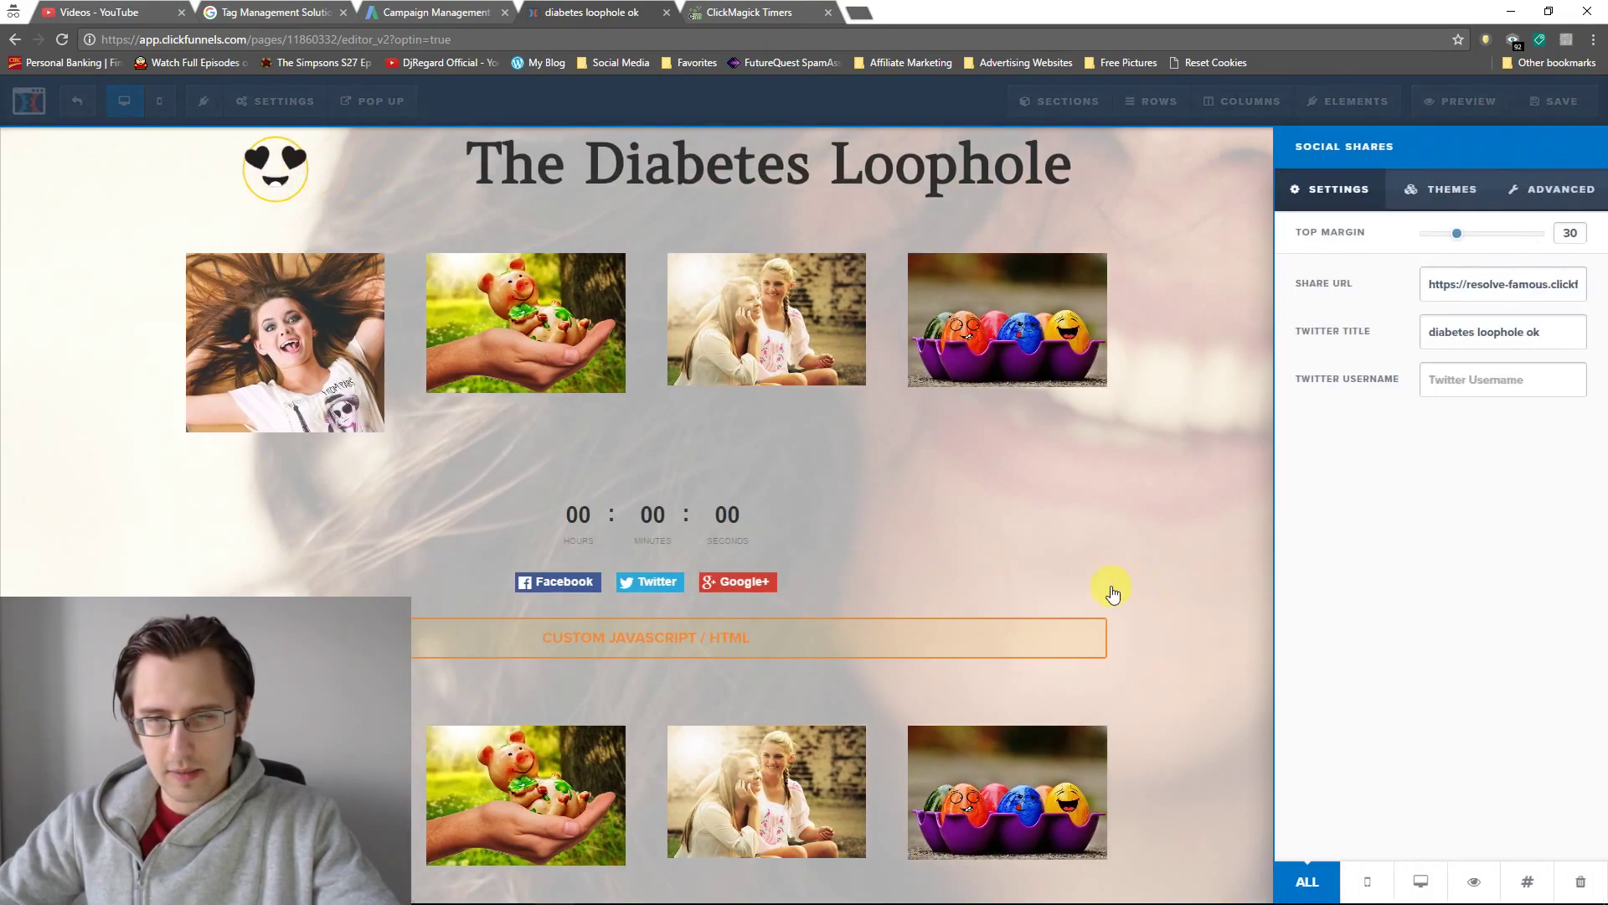
{"action": "left_click", "coordinate": [1114, 587]}
{"action": "left_click", "coordinate": [1241, 561]}
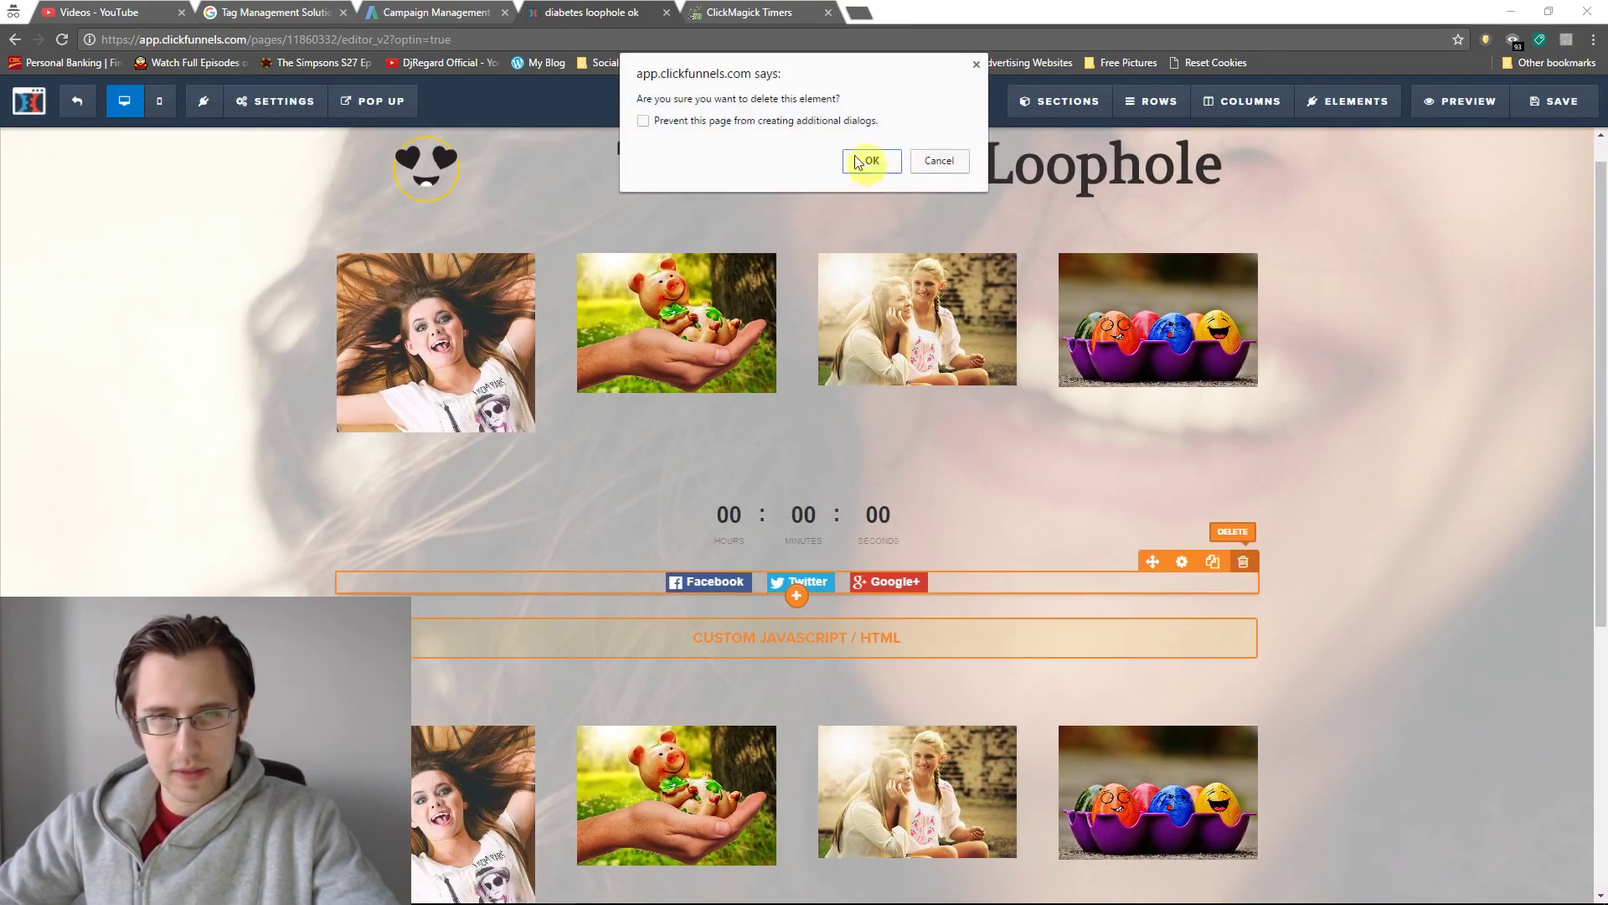
{"action": "left_click", "coordinate": [868, 160]}
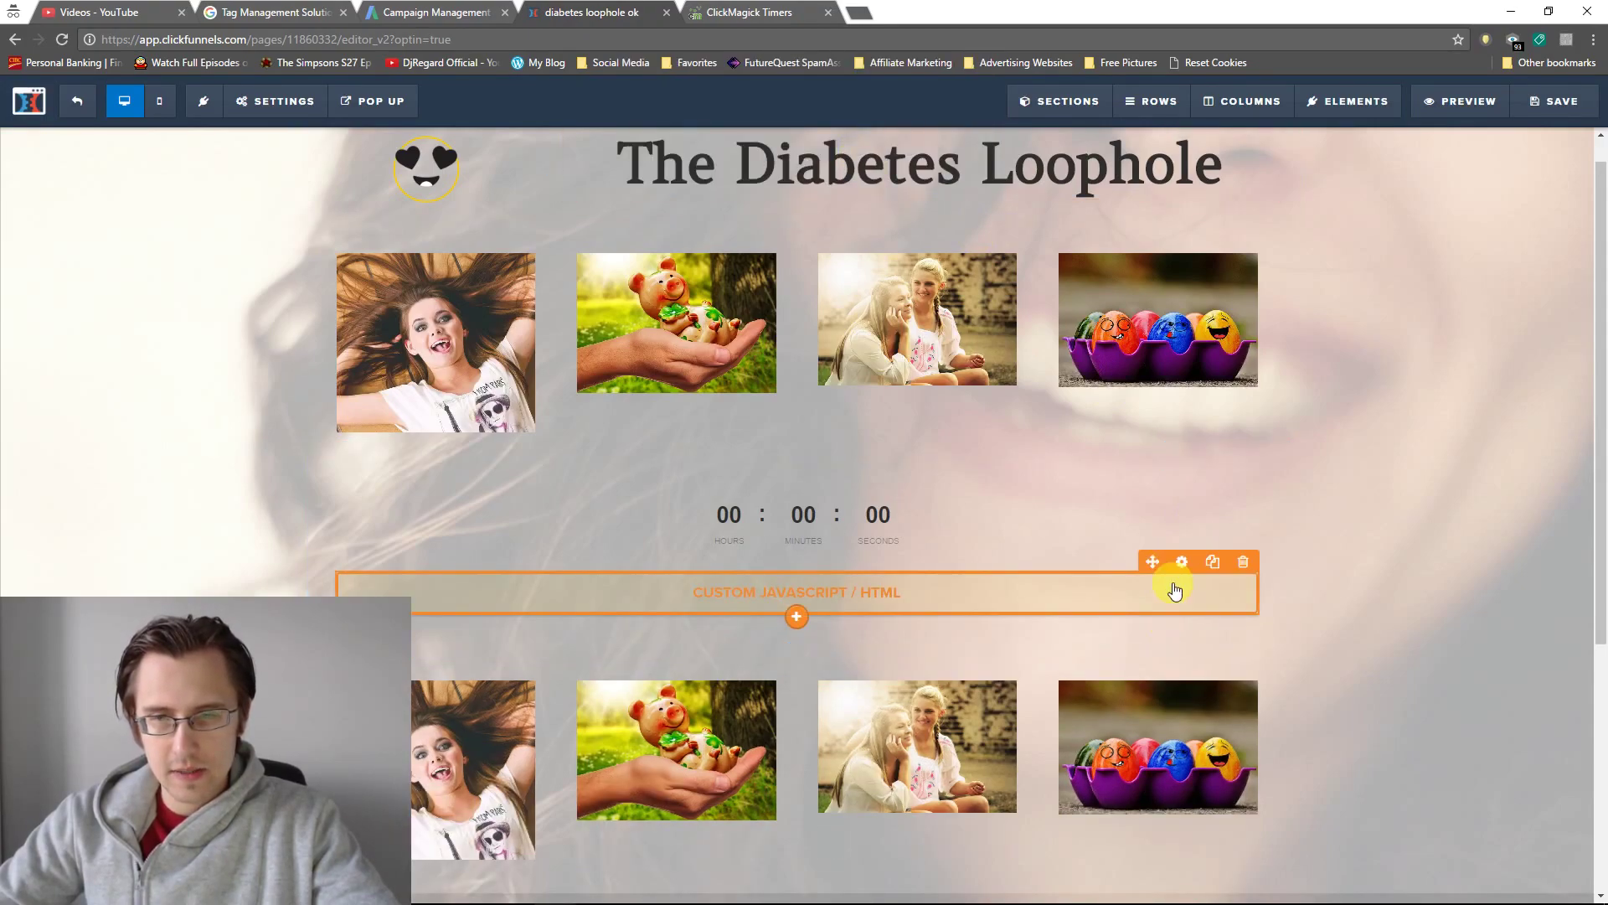
{"action": "left_click", "coordinate": [1178, 563]}
Step: Paste the timer's iframe code into the custom HTML element and prefix it with <center>
{"action": "left_click", "coordinate": [1467, 285]}
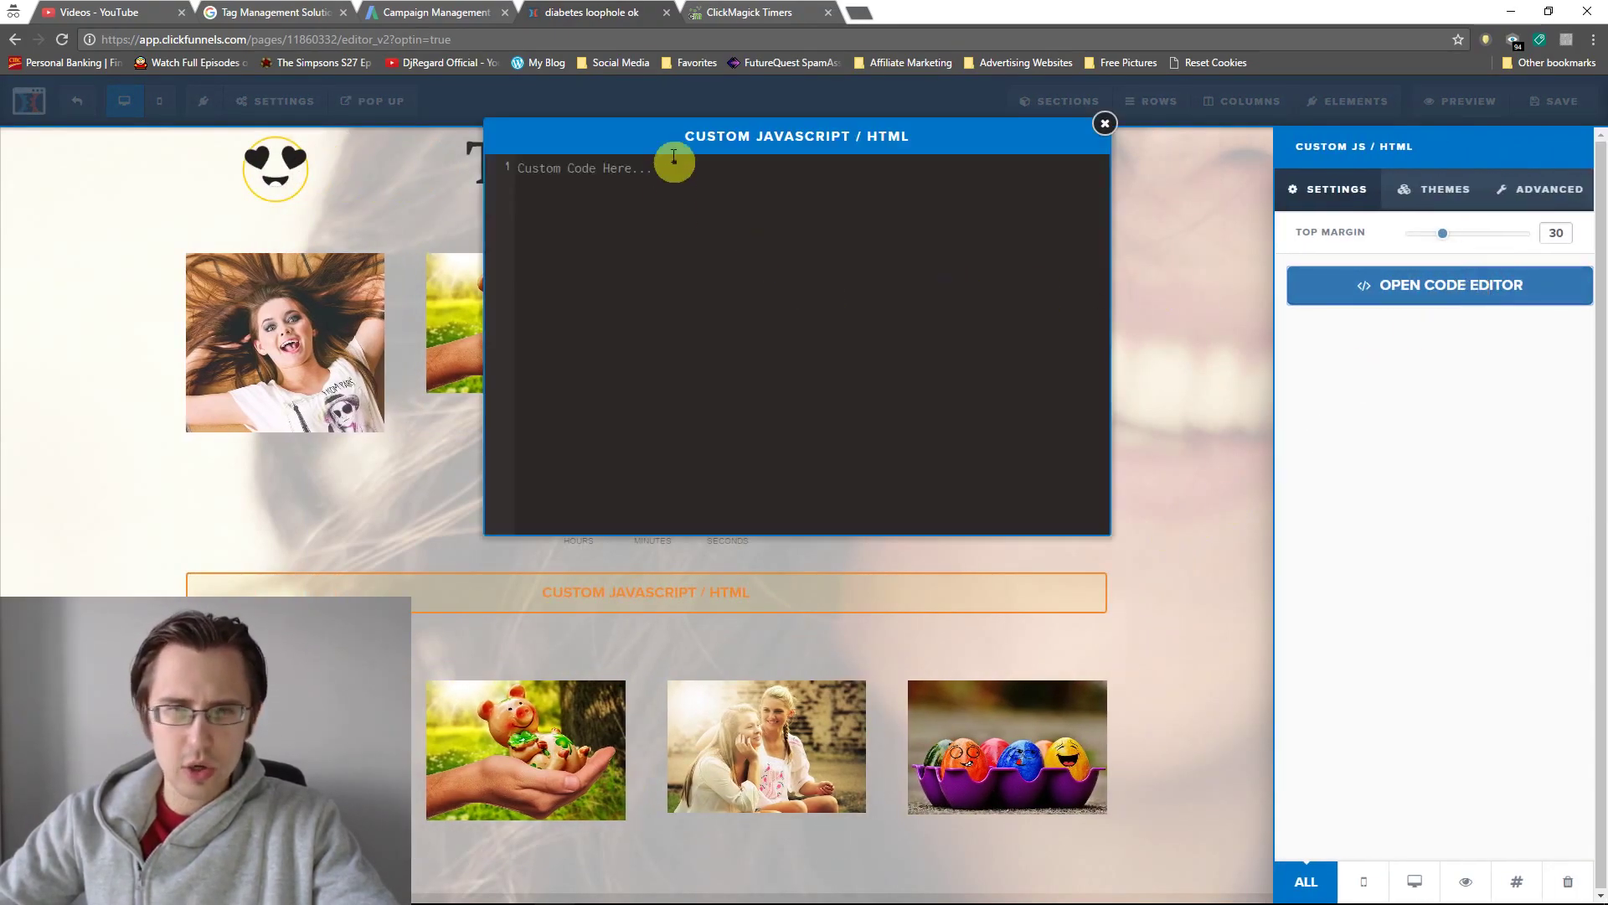
{"action": "type", "text": "<iframe src=\"https://www.clickmagick.com/user/action/timer.cgi?tid=15181\" width=\"608\" name=\"Test Timer\" frameborder=\"0\" seamless=\"seamless\"></iframe>"}
{"action": "left_click", "coordinate": [514, 168]}
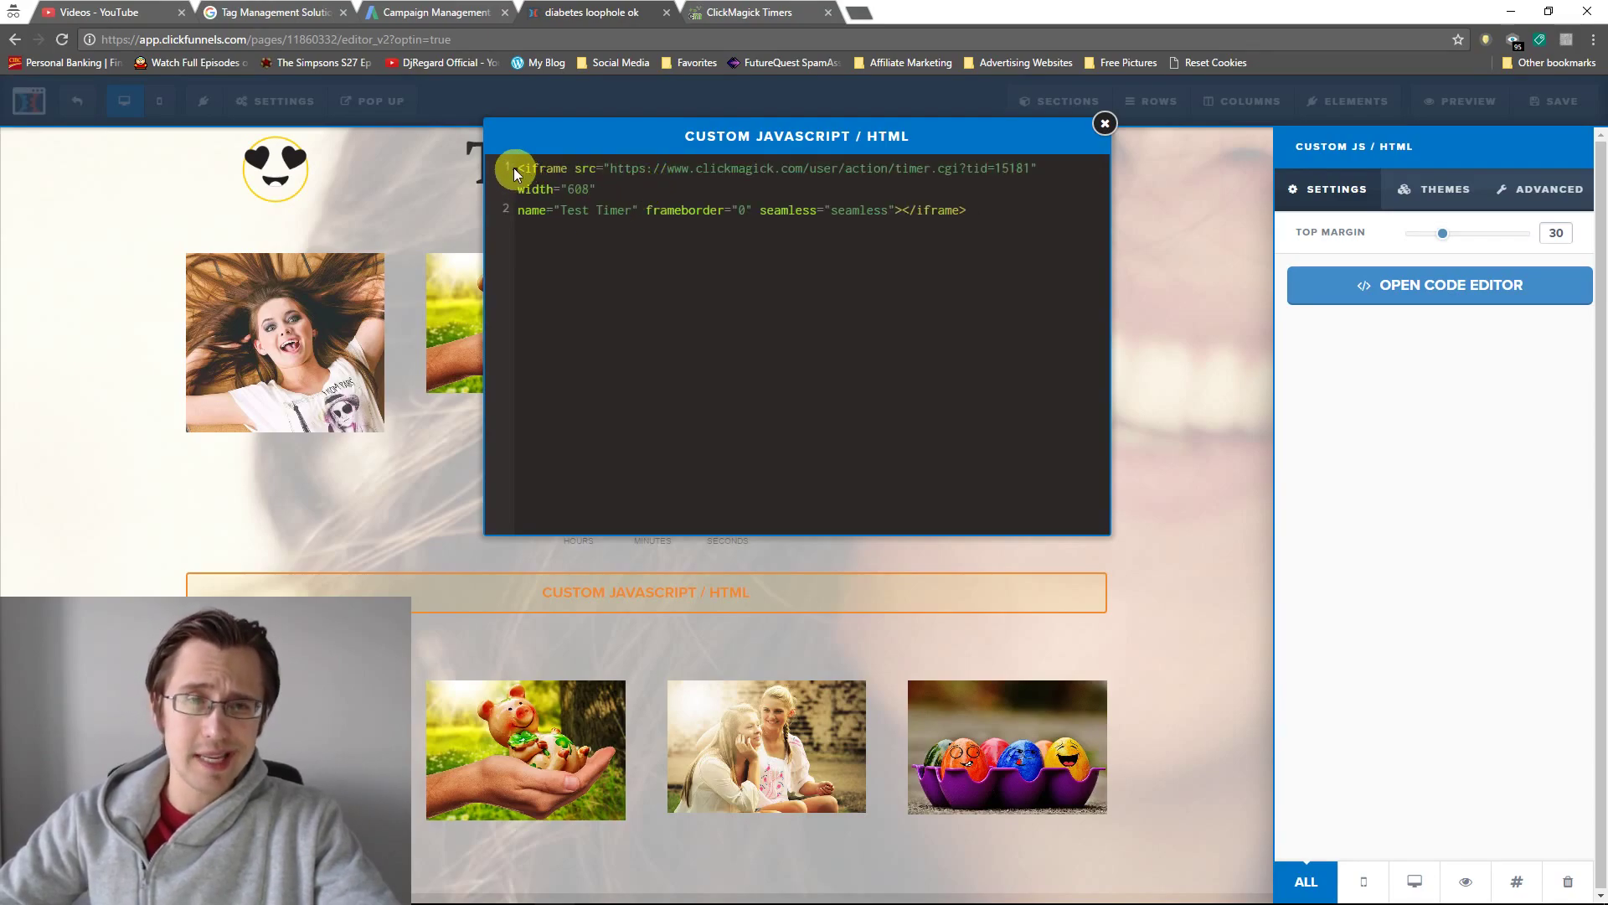
{"action": "type", "text": "<center>"}
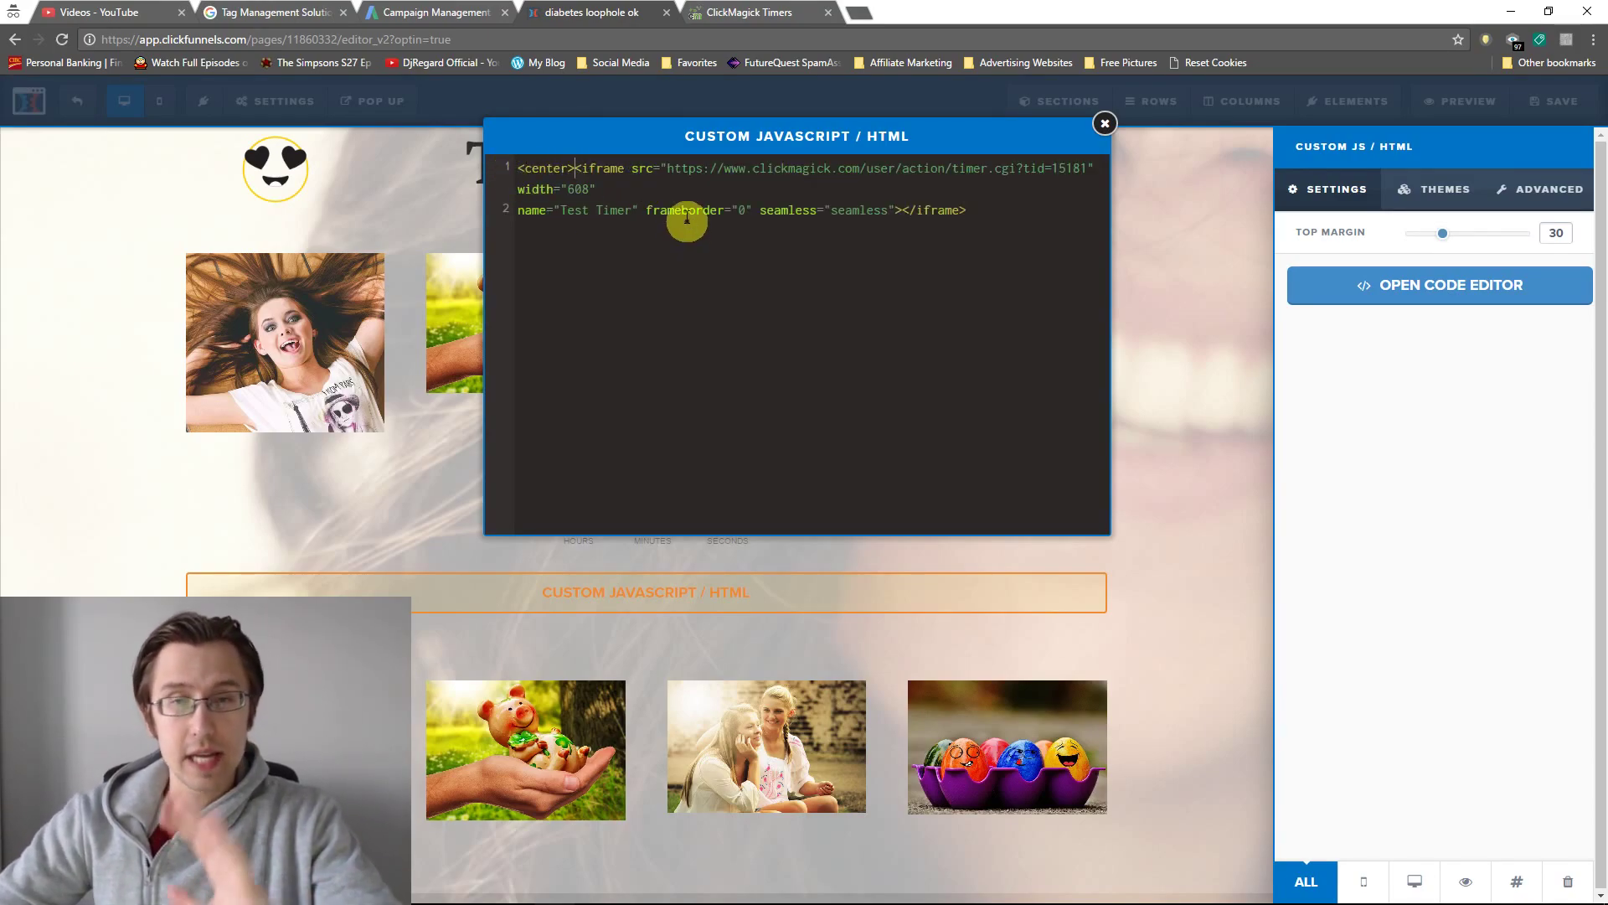
Step: Change the iframe width from 608 to 400 and save the page
{"action": "double_click", "coordinate": [580, 190]}
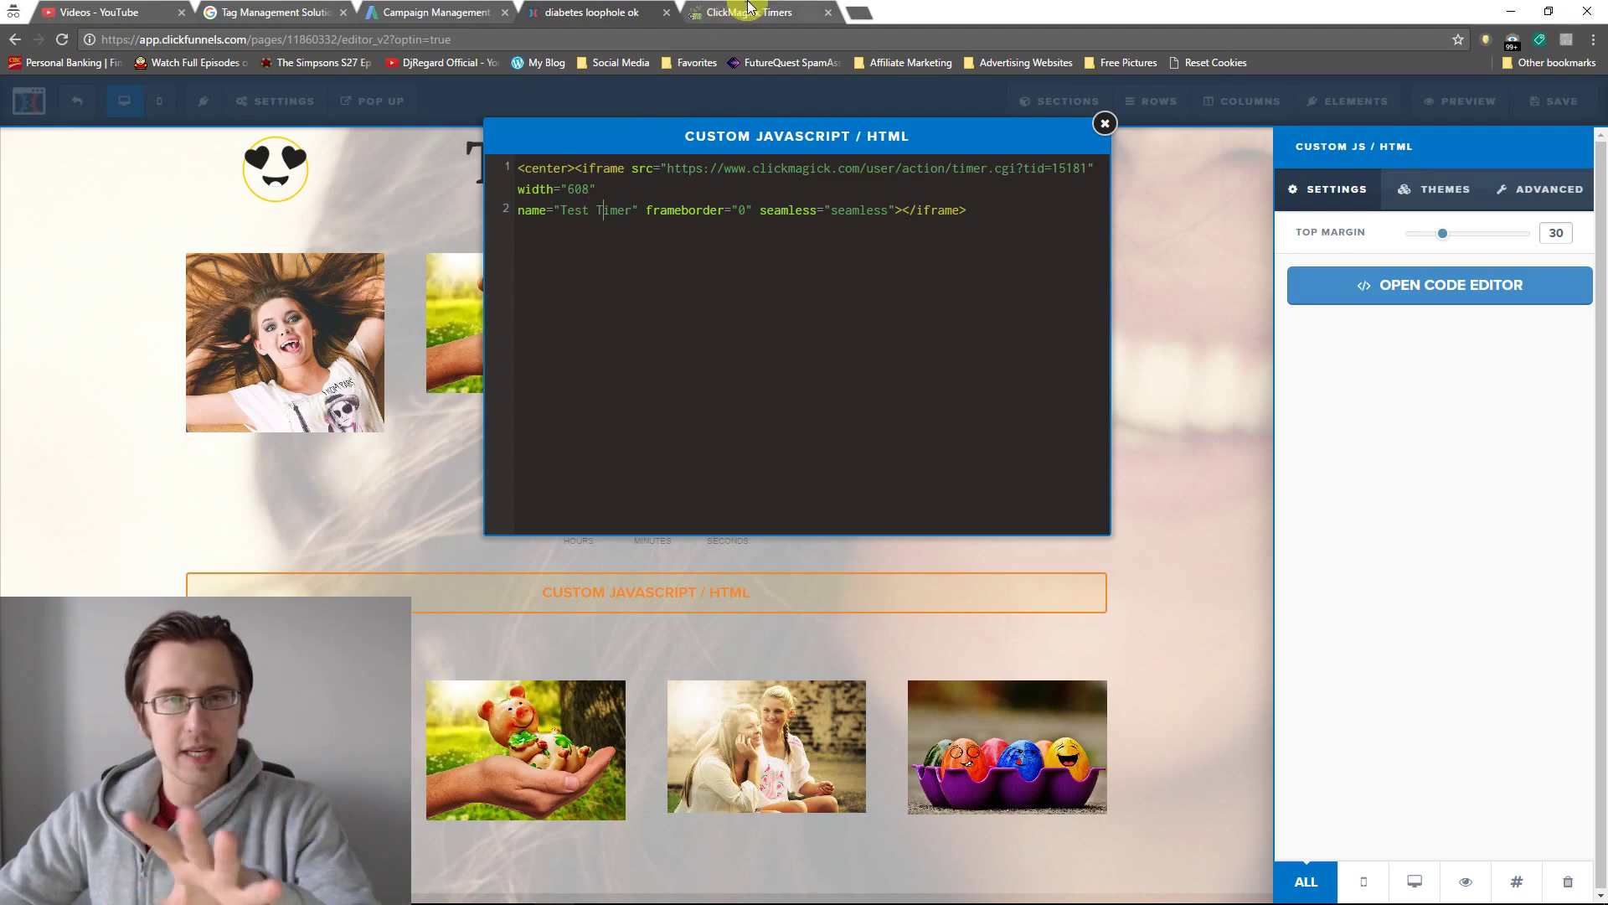
{"action": "double_click", "coordinate": [590, 186]}
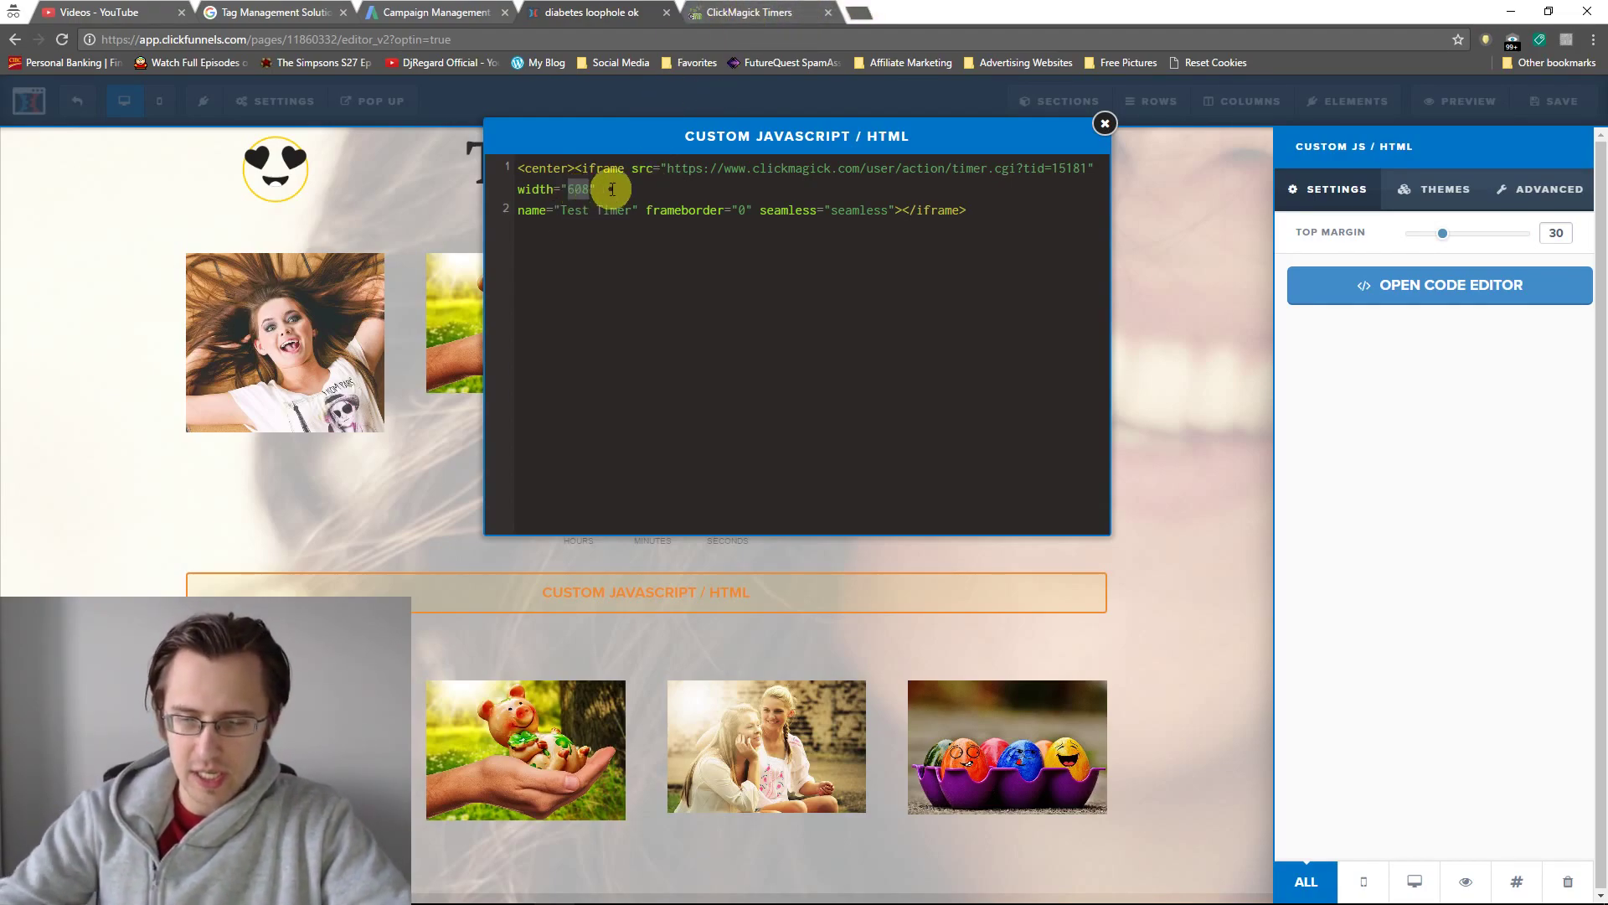
{"action": "type", "text": "400"}
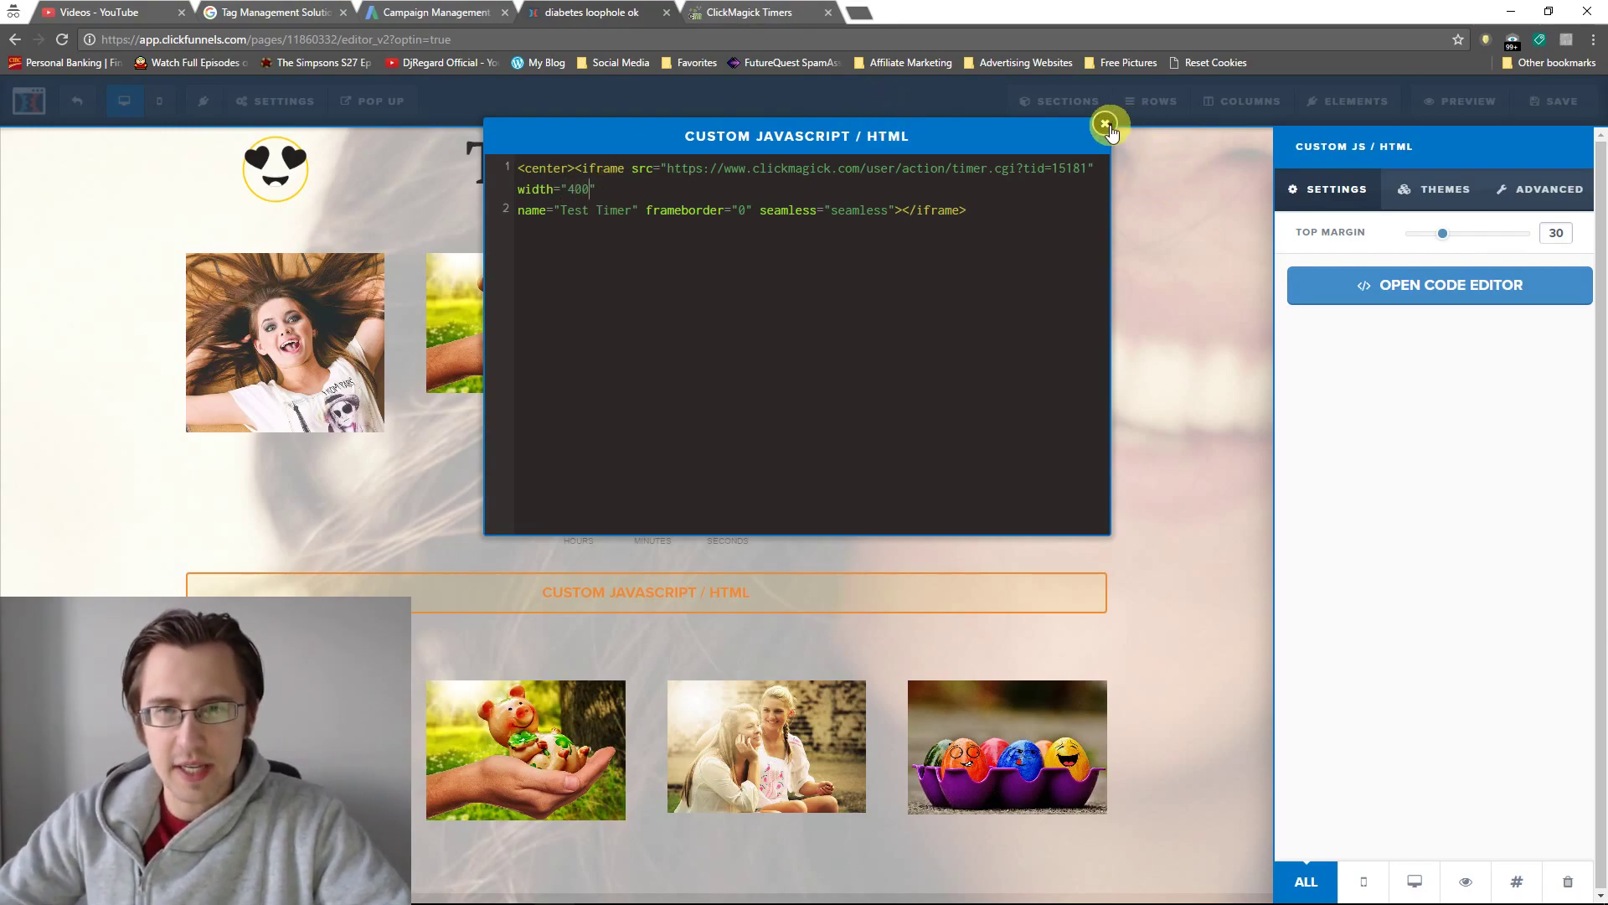
{"action": "left_click", "coordinate": [1106, 125]}
{"action": "left_click", "coordinate": [1557, 100]}
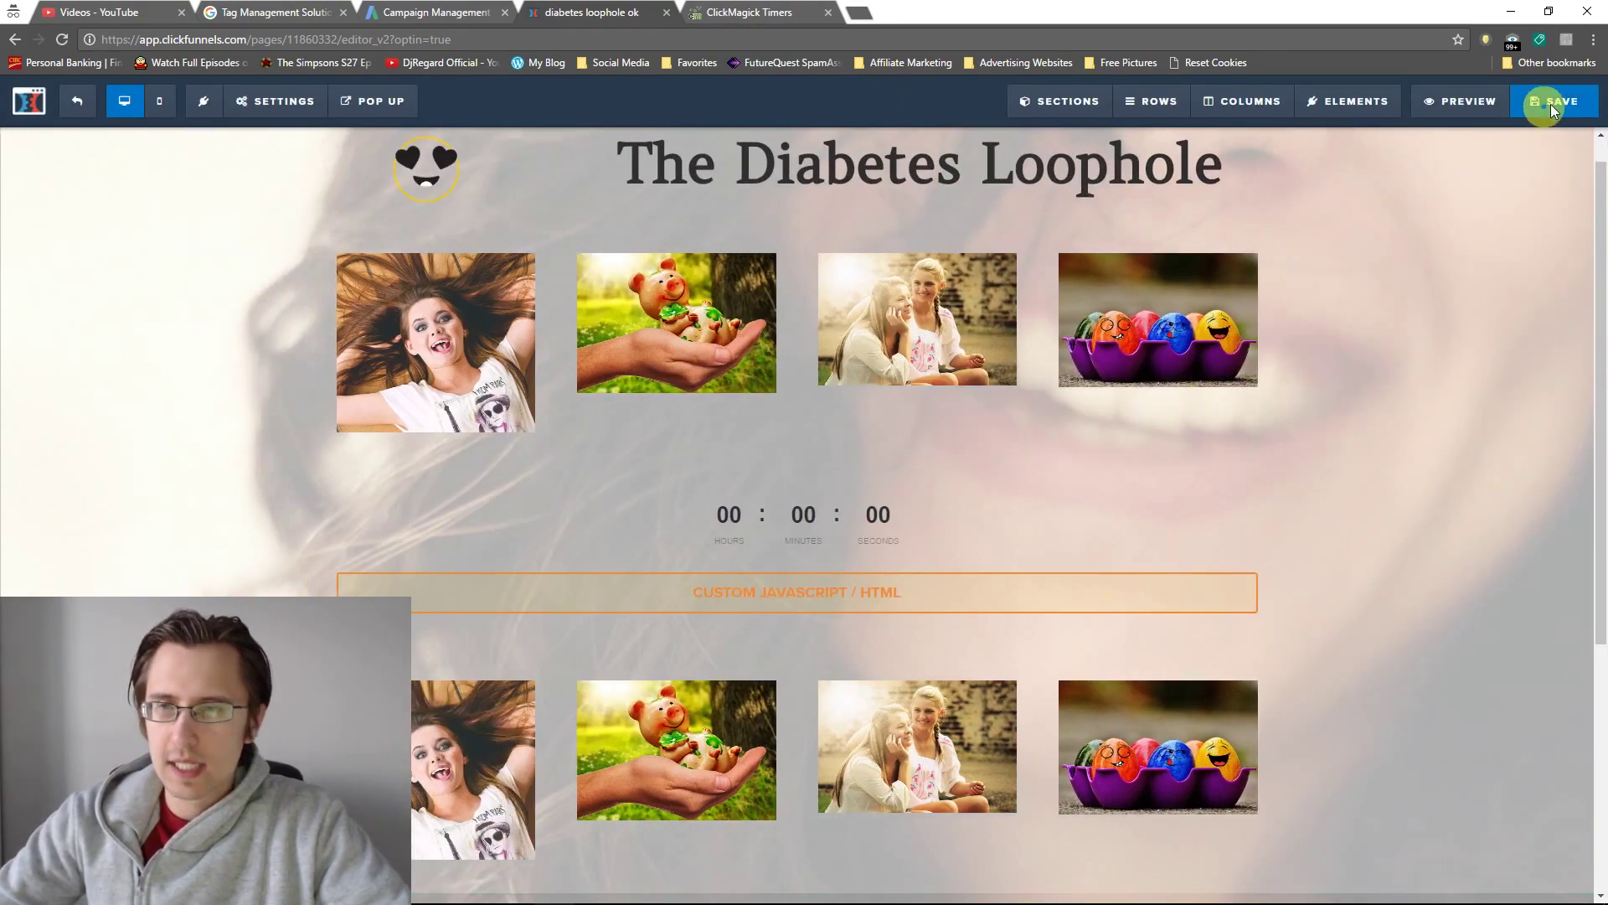
{"action": "left_click", "coordinate": [1464, 107]}
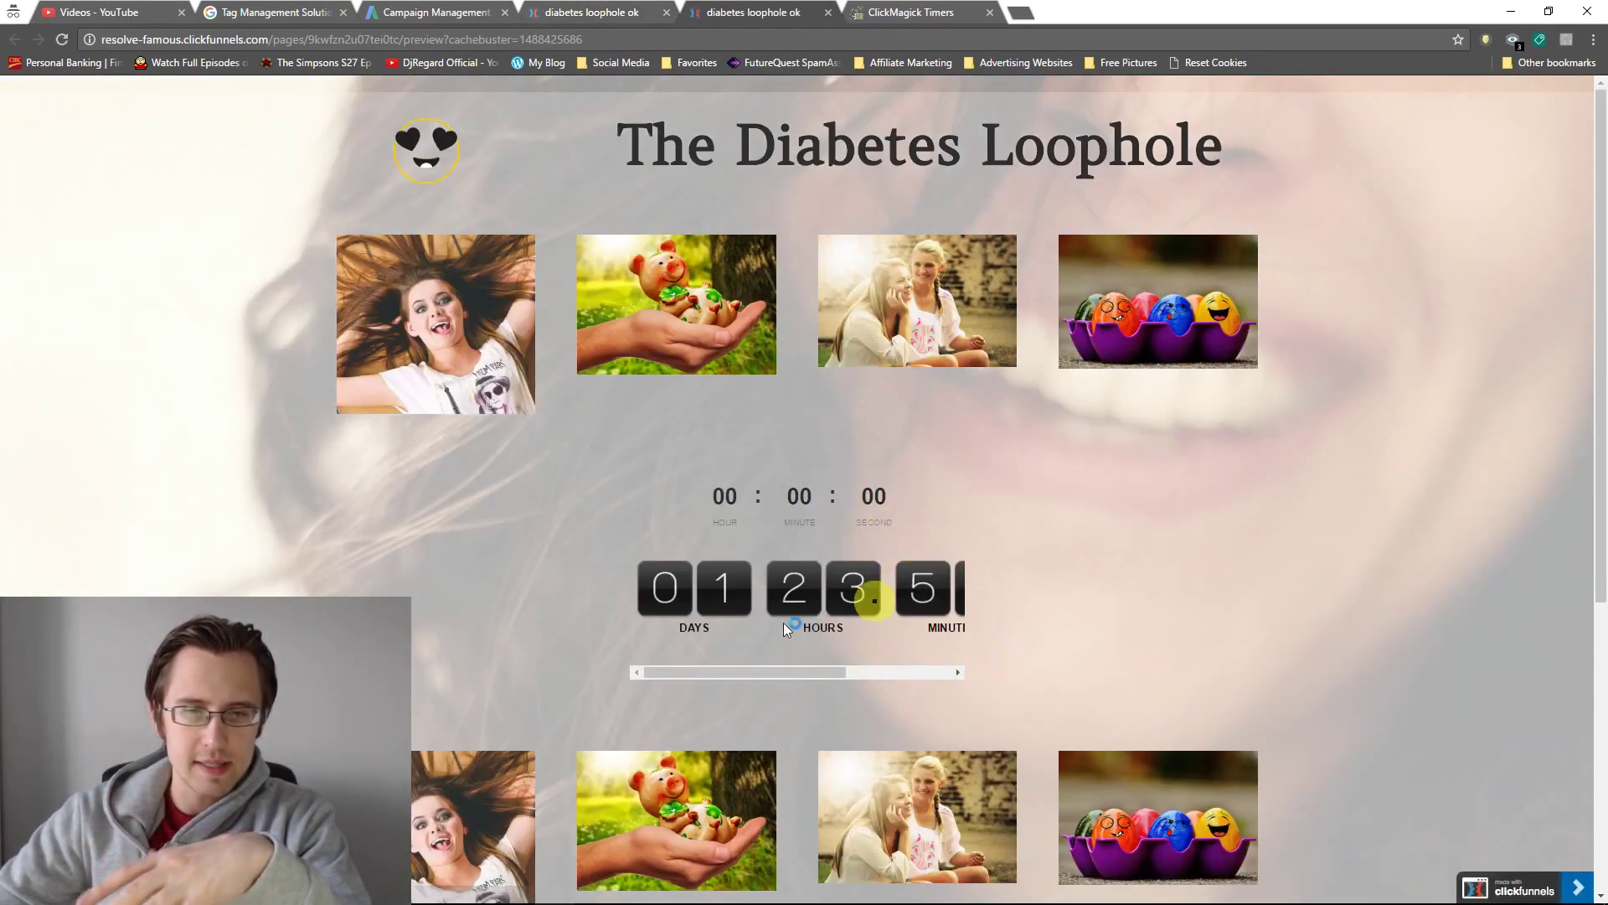
{"action": "left_click_drag", "start_coordinate": [780, 675], "coordinate": [887, 676]}
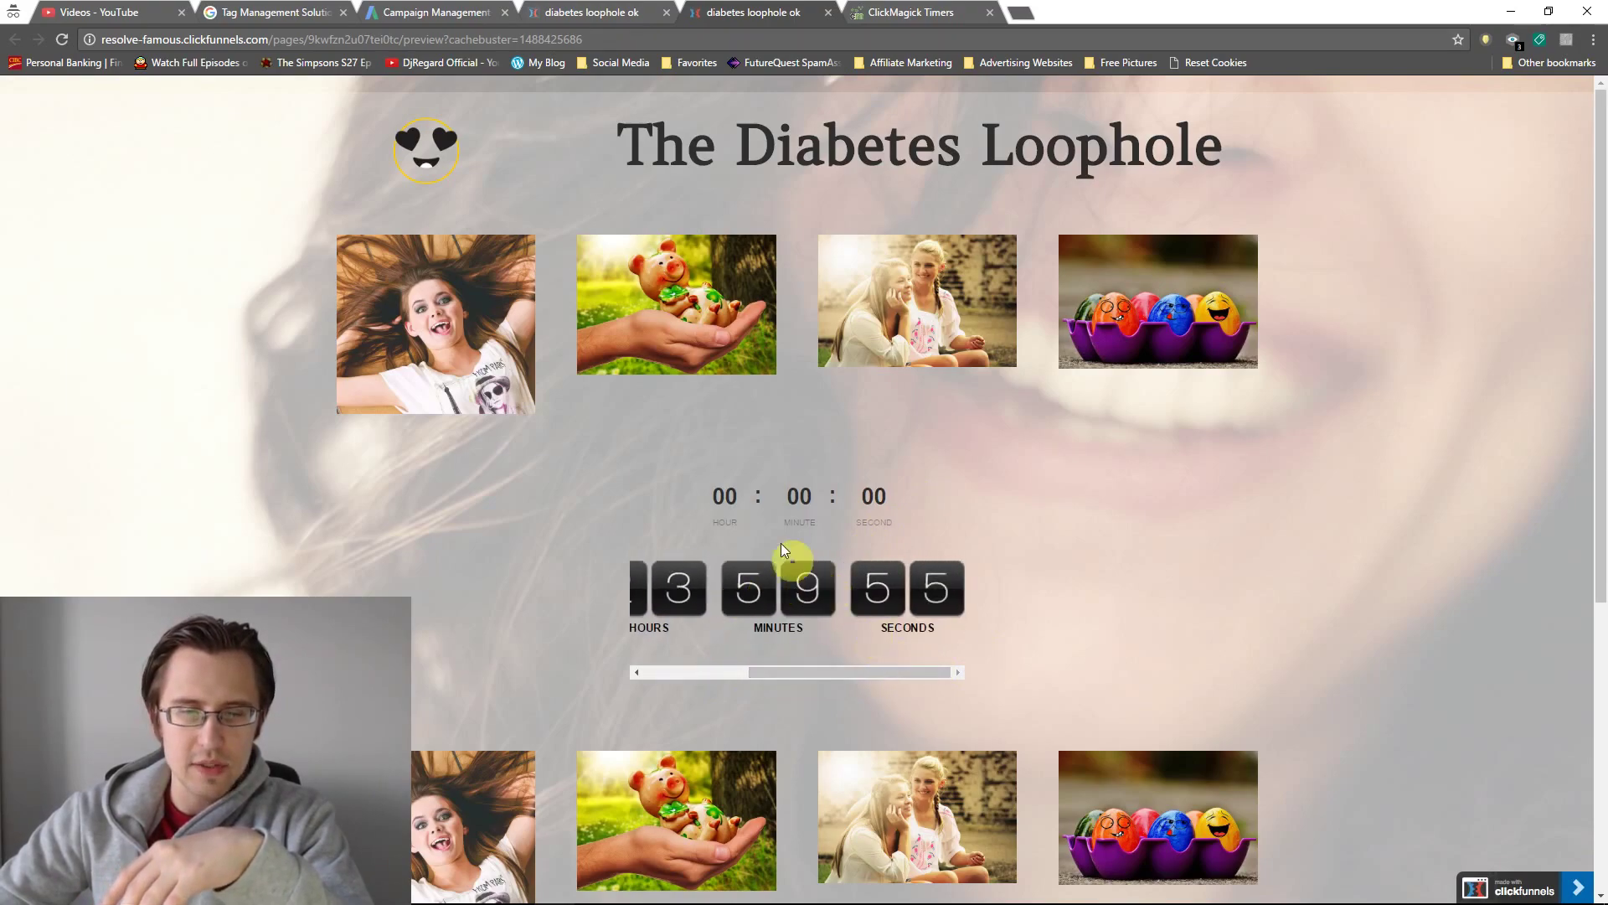
{"action": "left_click", "coordinate": [827, 12]}
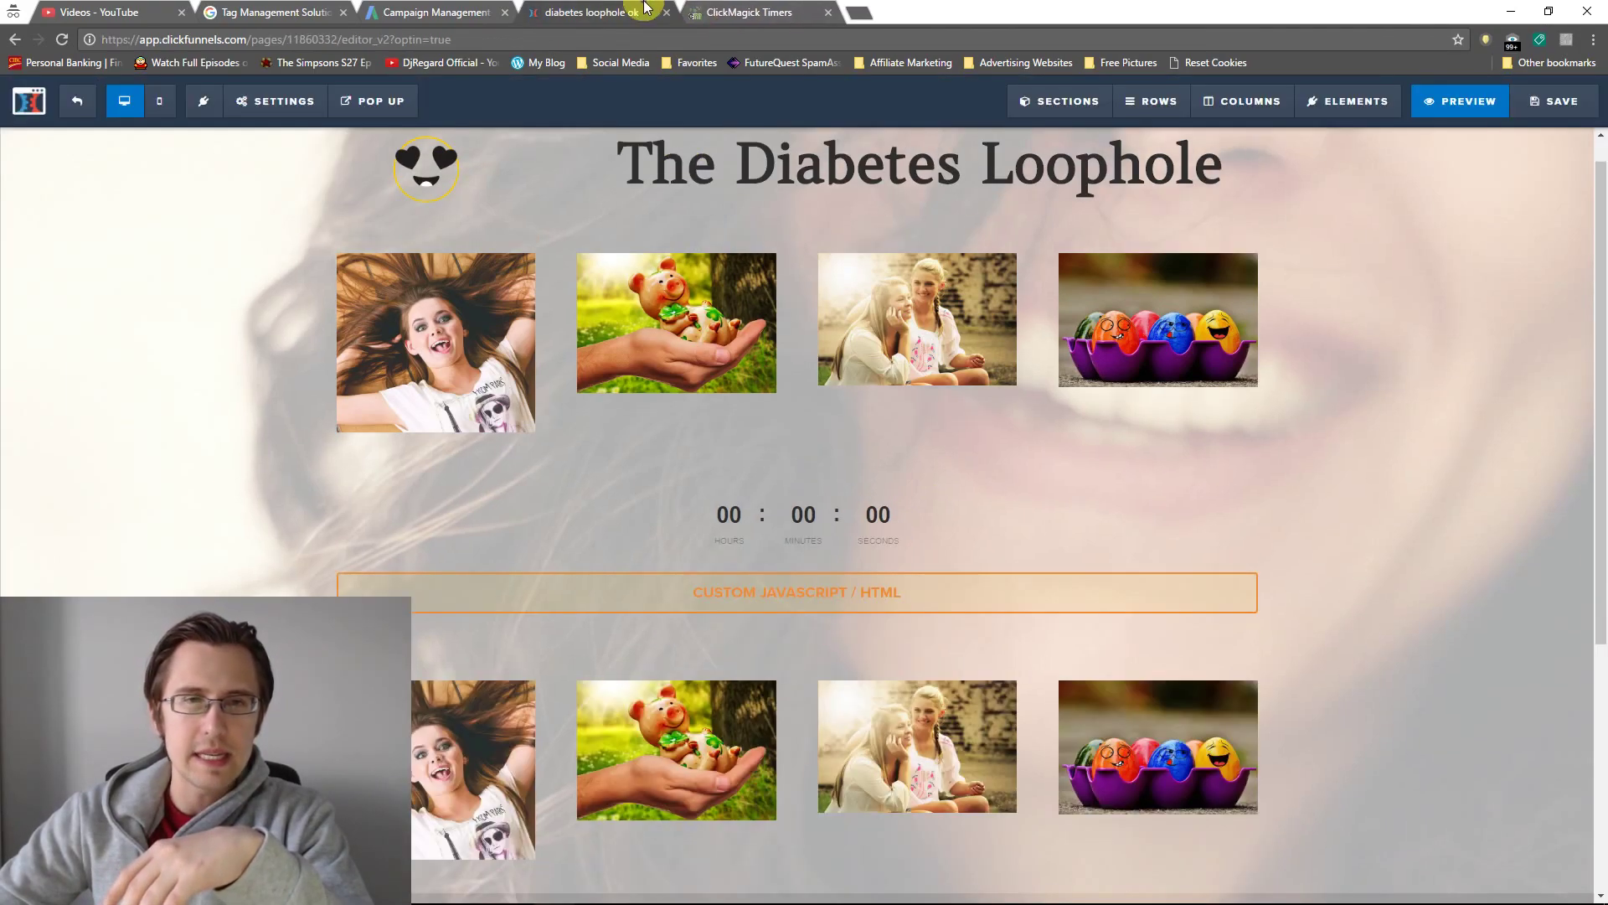
Step: Change the custom HTML element's iframe width from 400 back to 608 and save the page
{"action": "left_click", "coordinate": [750, 11]}
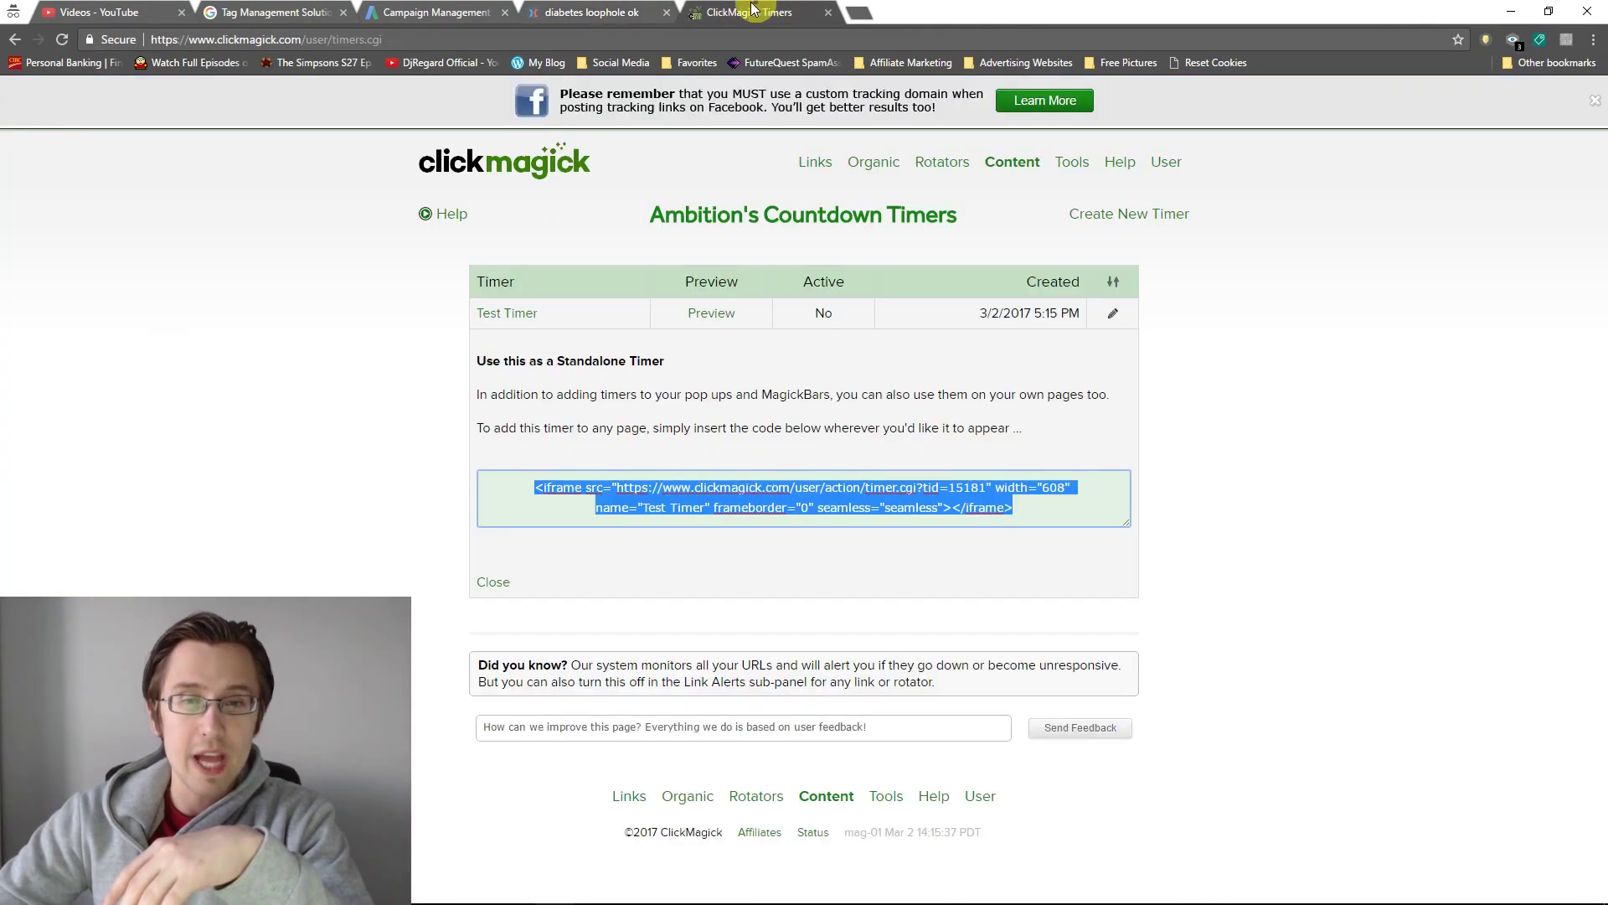
{"action": "left_click", "coordinate": [610, 7]}
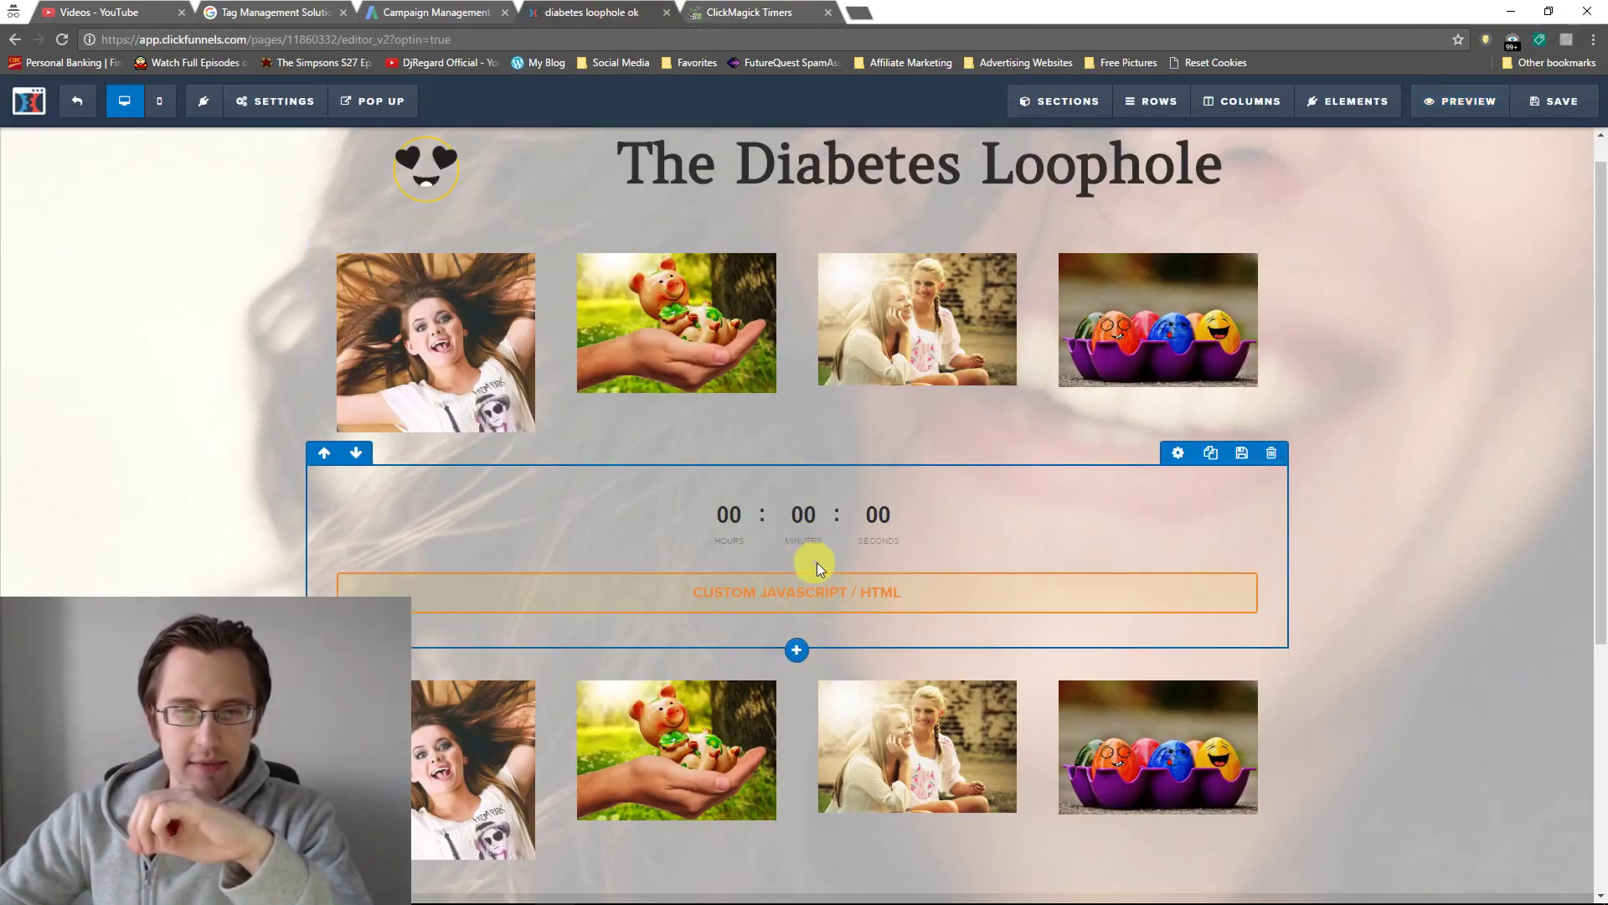
{"action": "left_click", "coordinate": [1183, 562]}
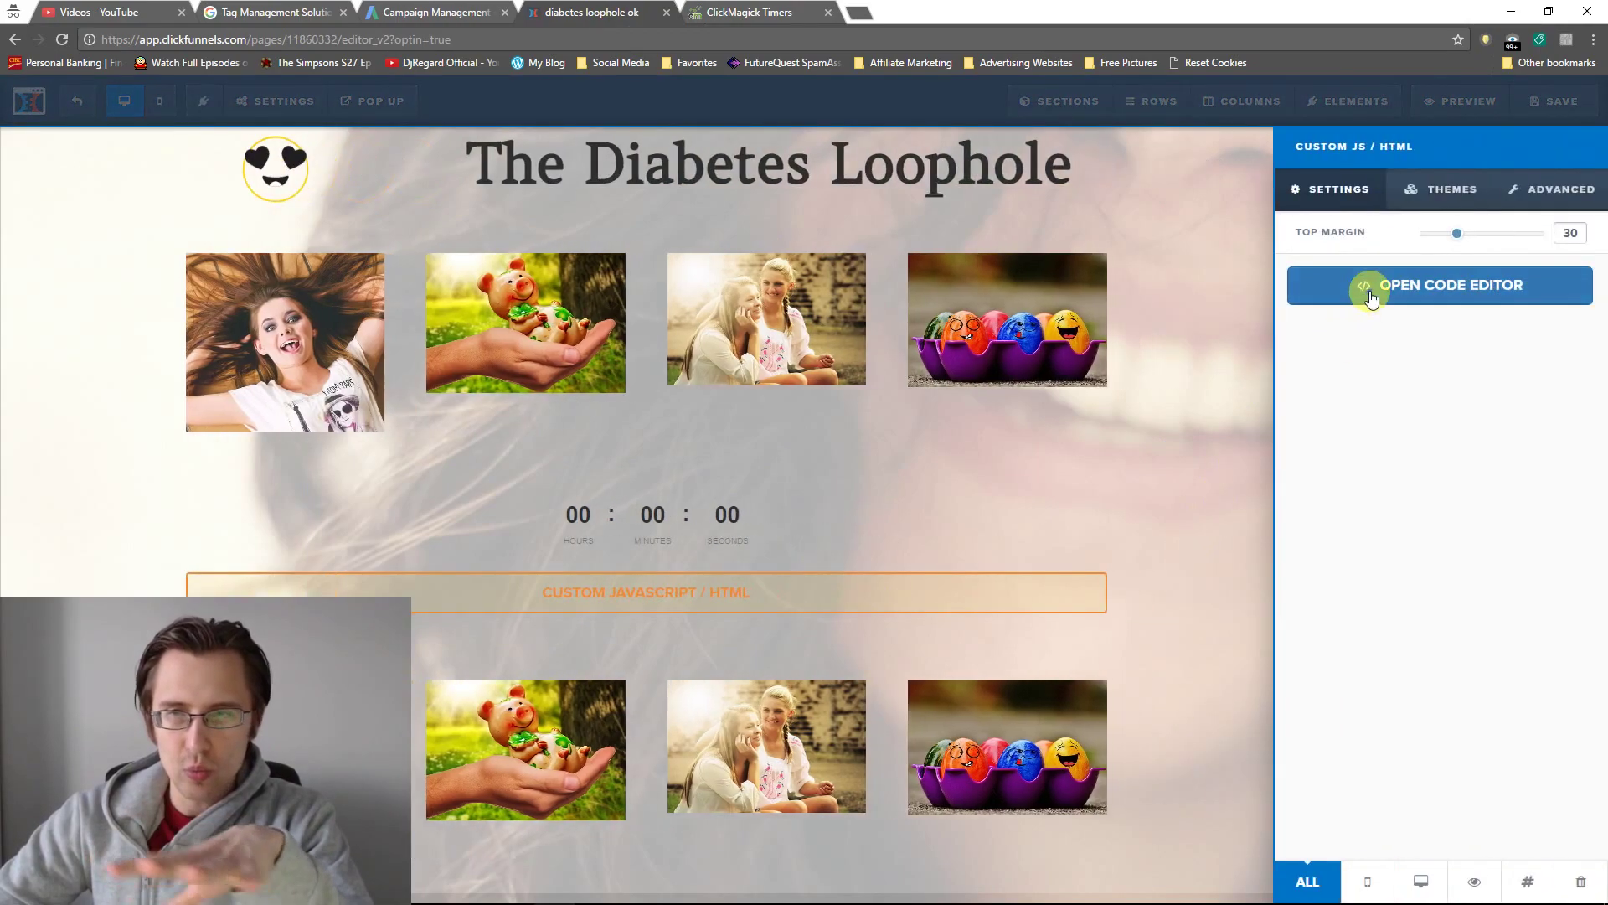
{"action": "left_click", "coordinate": [1382, 286]}
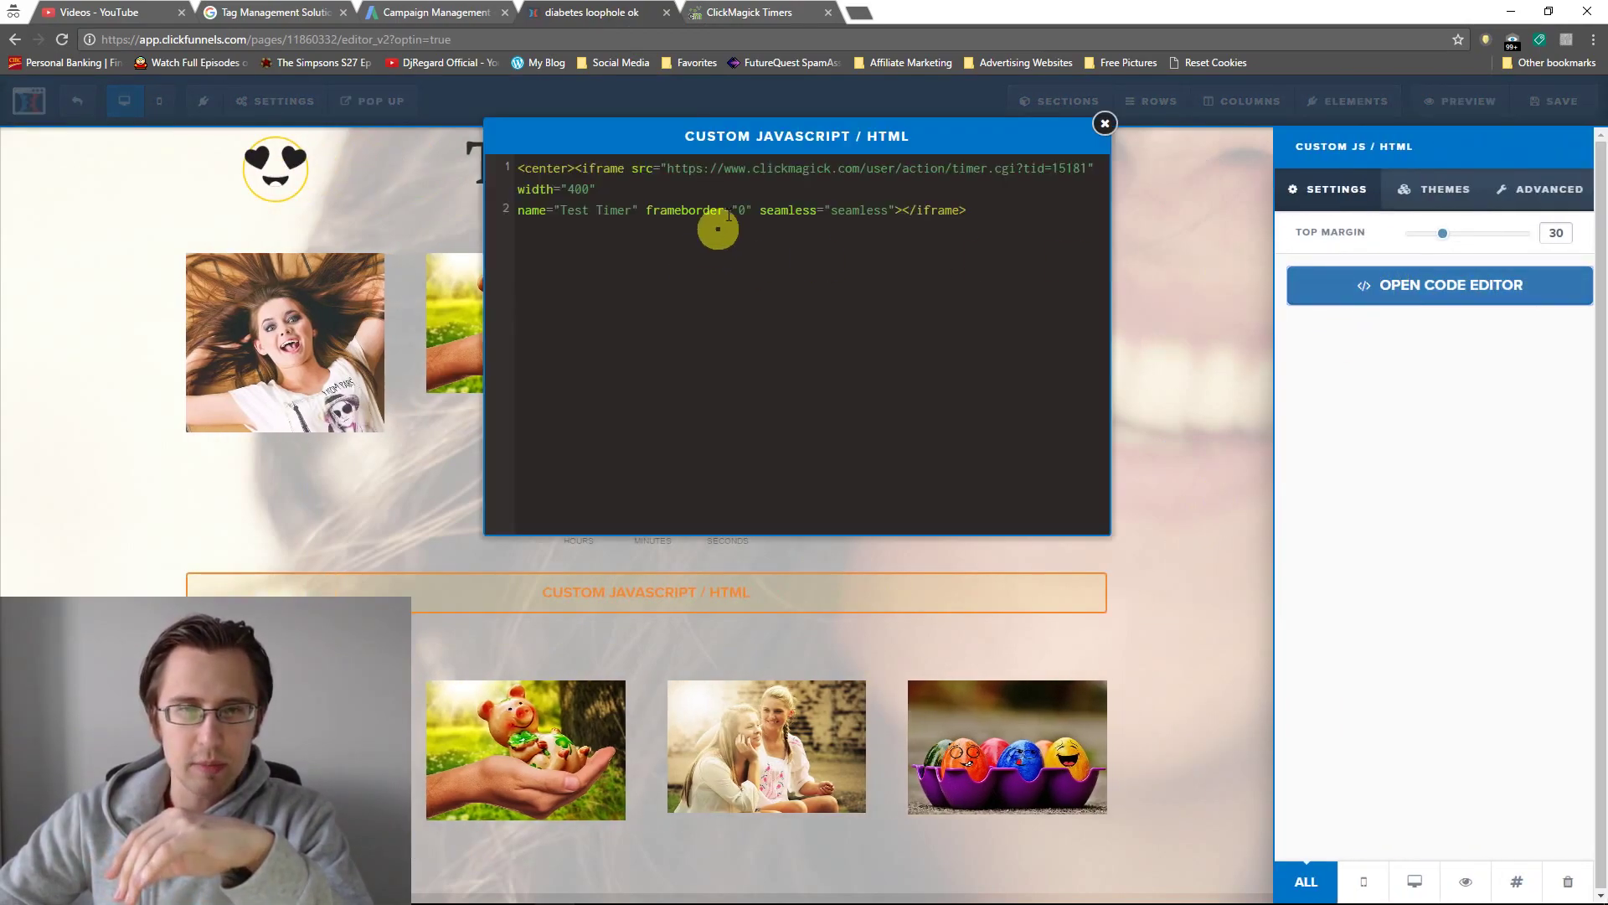
{"action": "double_click", "coordinate": [575, 191]}
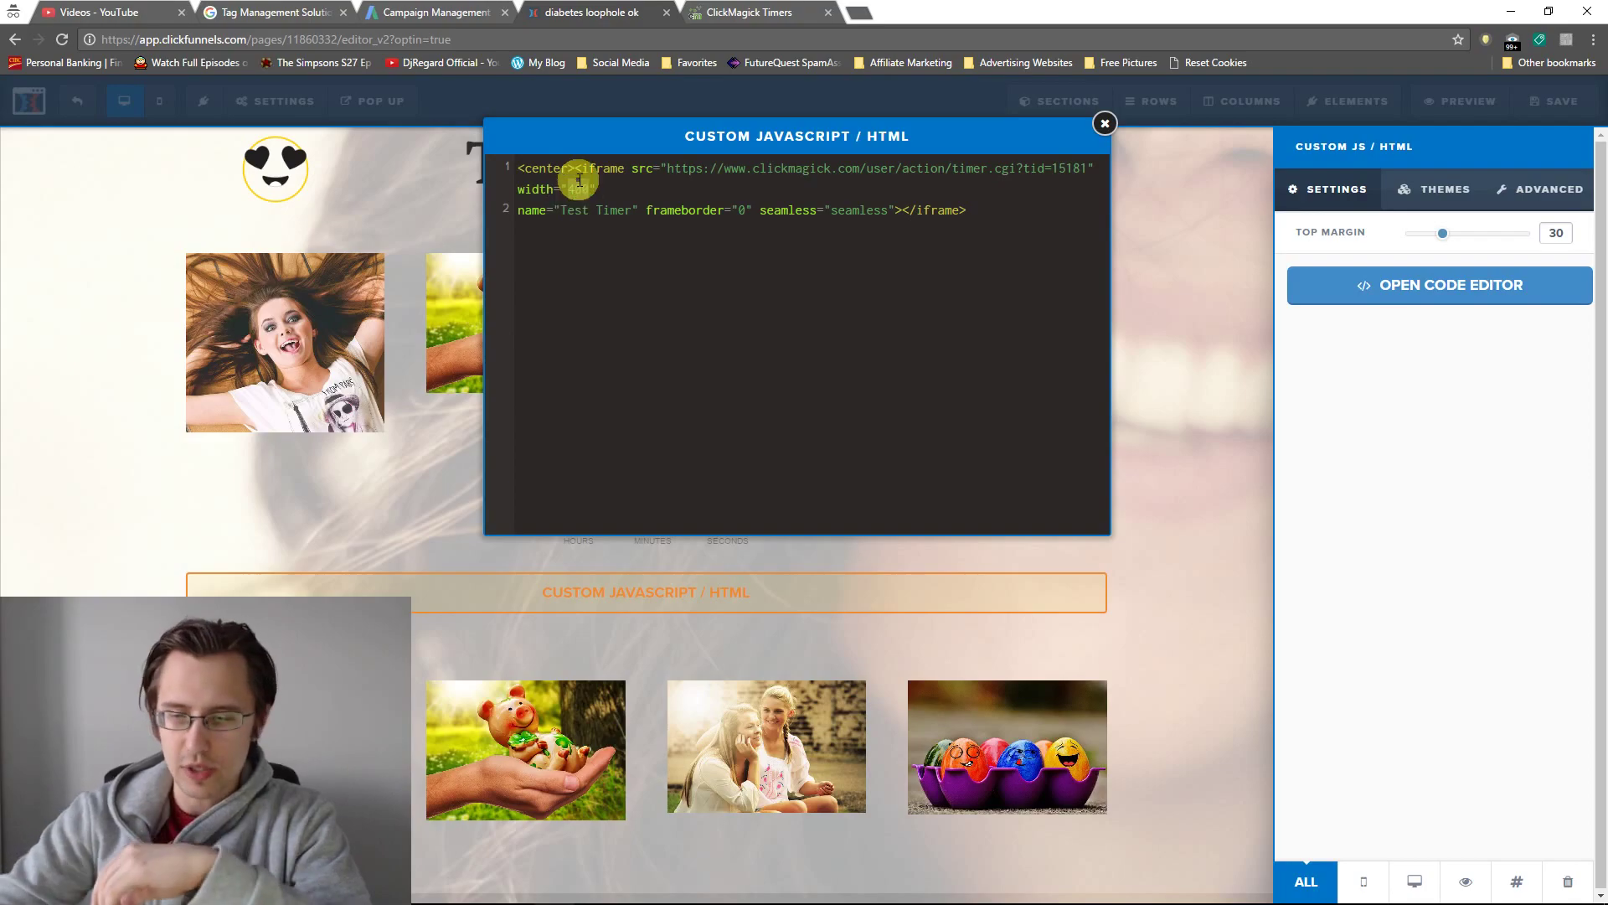
{"action": "left_click", "coordinate": [1105, 123]}
{"action": "left_click", "coordinate": [1550, 118]}
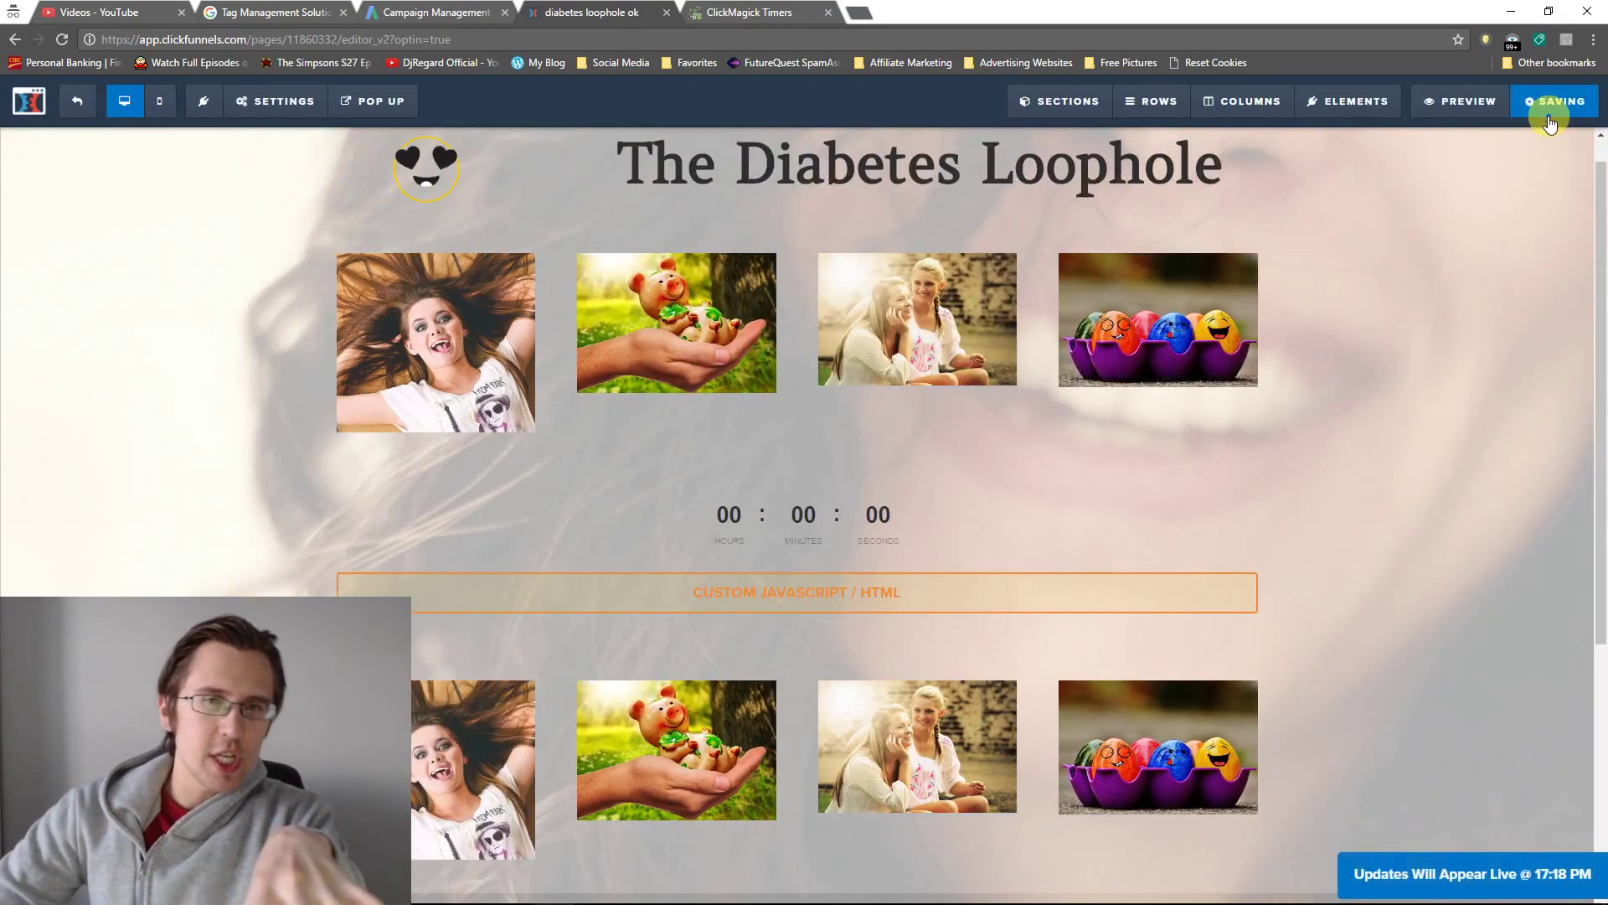
{"action": "left_click", "coordinate": [1469, 102]}
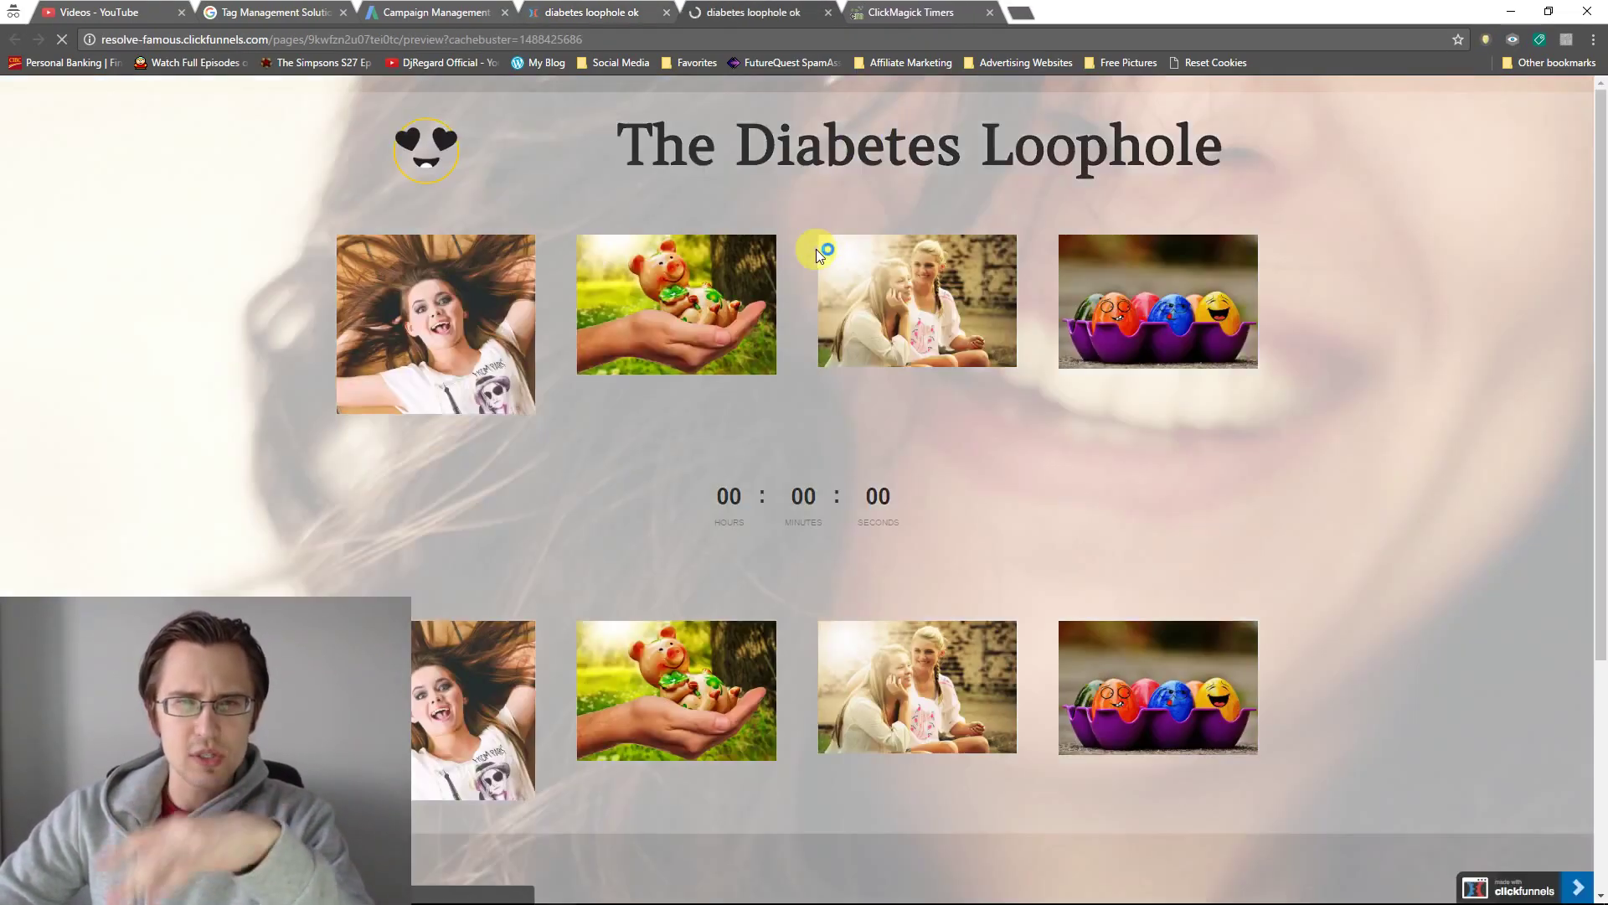